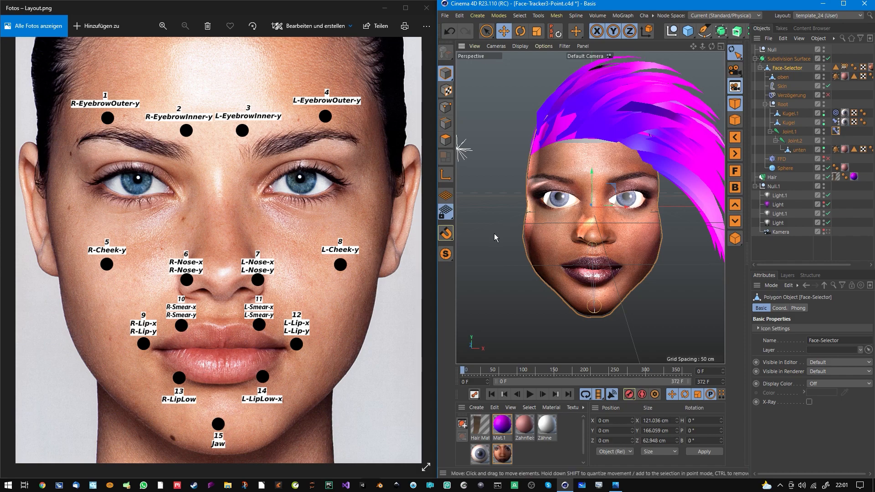
Maximize the window of the 3D head scene after showing it side by side with the face layout image.
{"action": "key", "text": "super+Right"}
{"action": "key", "text": "super+Right"}
{"action": "key", "text": "super+Right"}
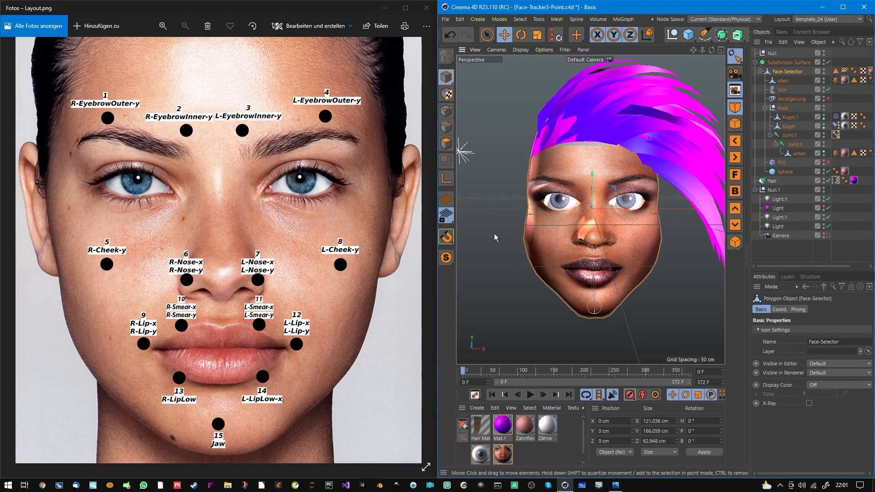
{"action": "key", "text": "super+Down"}
{"action": "key", "text": "super+Up"}
{"action": "key", "text": "super+Up"}
{"action": "key", "text": "super+Up"}
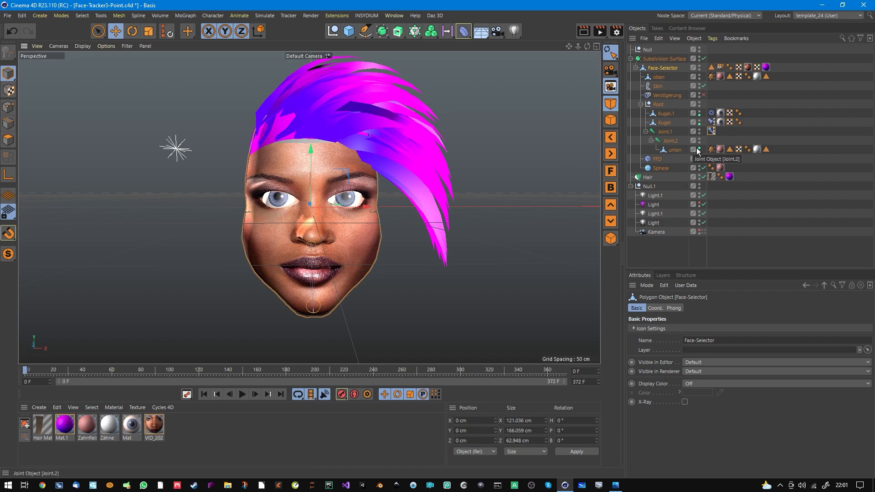
{"action": "key", "text": "super+Left"}
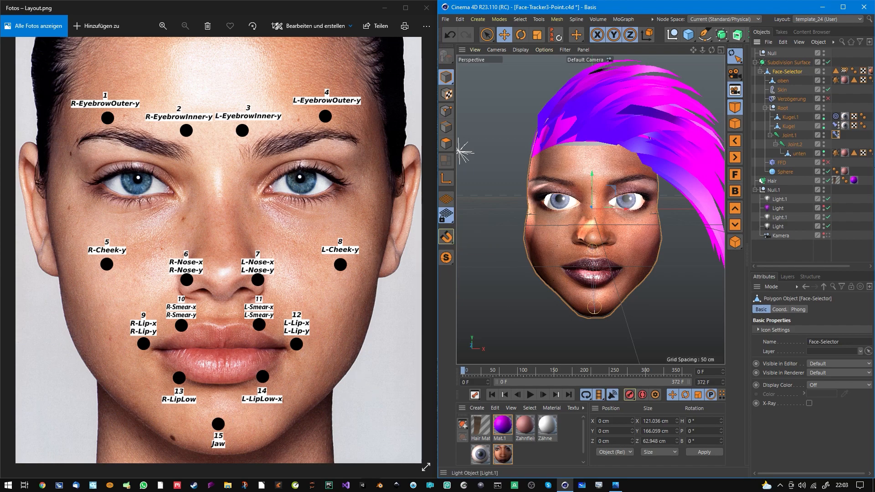
{"action": "left_click", "coordinate": [843, 7]}
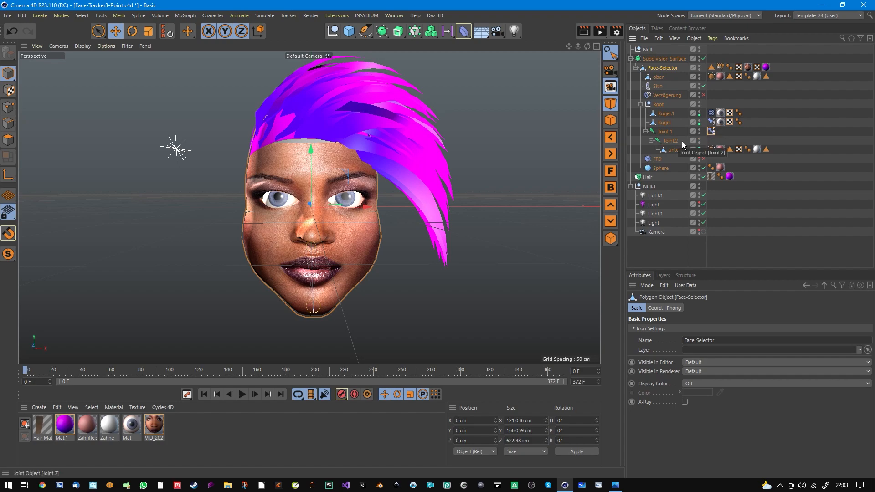
Examine the head model from several angles, including a side view of the jaw and its joints.
{"action": "left_click_drag", "start_coordinate": [324, 248], "coordinate": [371, 212], "text": "alt"}
{"action": "scroll", "coordinate": [346, 250], "scroll_direction": "up", "scroll_amount": 4}
{"action": "scroll", "coordinate": [367, 238], "scroll_direction": "down", "scroll_amount": 5}
{"action": "scroll", "coordinate": [371, 211], "scroll_direction": "up", "scroll_amount": 2}
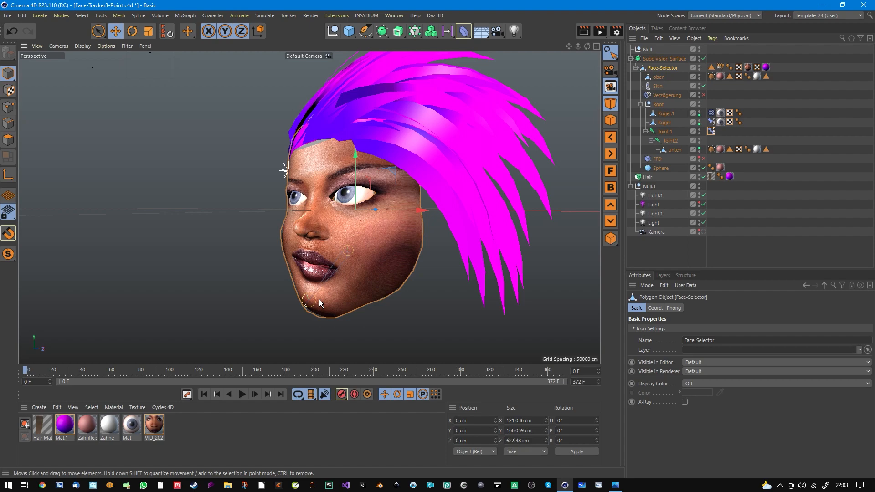
{"action": "left_click_drag", "start_coordinate": [397, 224], "coordinate": [372, 229], "text": "alt"}
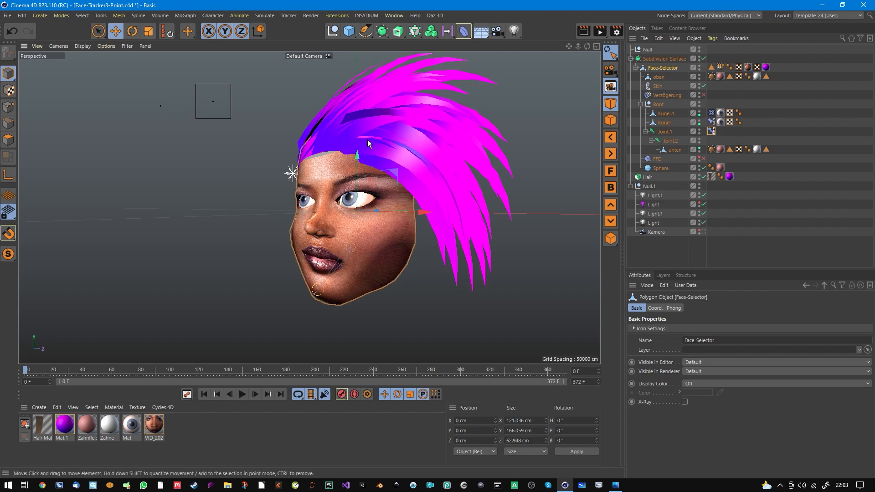
{"action": "mouse_move", "coordinate": [367, 204]}
{"action": "left_mouse_down", "text": "alt"}
{"action": "mouse_move", "coordinate": [352, 209]}
{"action": "mouse_move", "coordinate": [372, 215]}
{"action": "left_mouse_up", "text": "alt"}
{"action": "scroll", "coordinate": [354, 209], "scroll_direction": "up", "scroll_amount": 4}
{"action": "scroll", "coordinate": [368, 212], "scroll_direction": "down", "scroll_amount": 4}
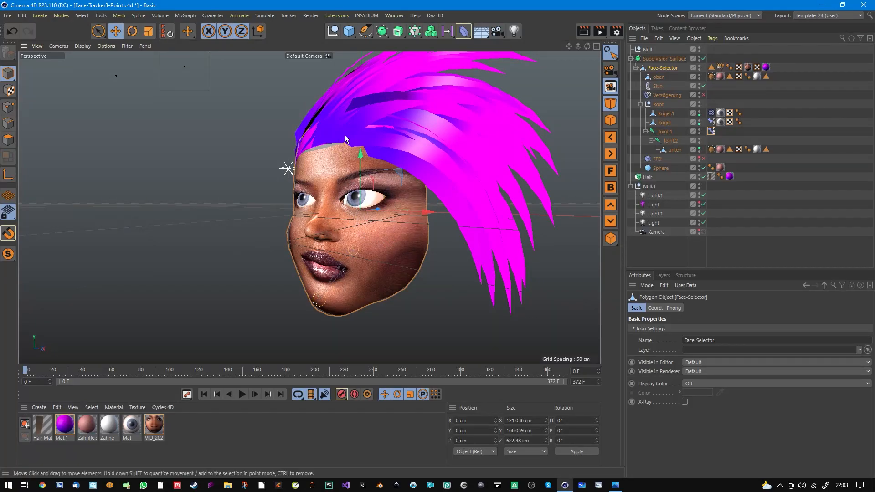
{"action": "left_click_drag", "start_coordinate": [349, 299], "coordinate": [373, 265], "text": "alt"}
{"action": "scroll", "coordinate": [373, 266], "scroll_direction": "up", "scroll_amount": 2}
{"action": "scroll", "coordinate": [370, 263], "scroll_direction": "down", "scroll_amount": 4}
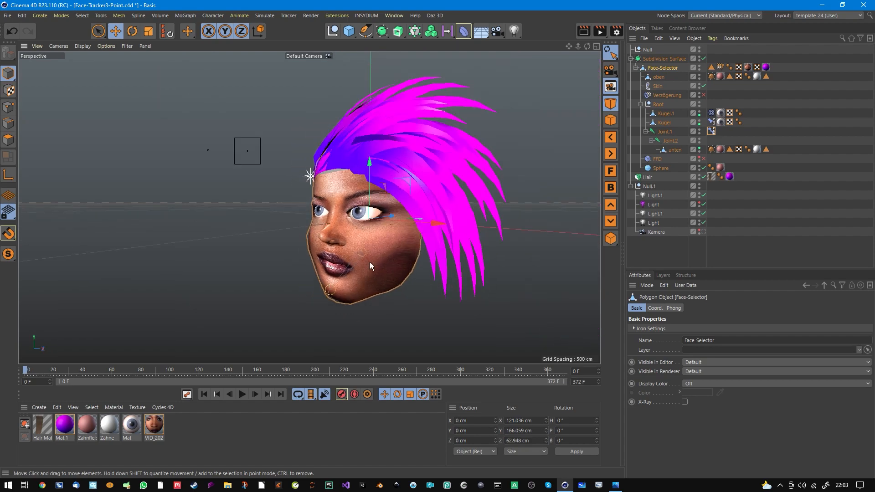
{"action": "scroll", "coordinate": [377, 259], "scroll_direction": "up", "scroll_amount": 6}
{"action": "mouse_move", "coordinate": [362, 230]}
{"action": "left_mouse_down", "text": "alt"}
{"action": "mouse_move", "coordinate": [354, 216]}
{"action": "mouse_move", "coordinate": [346, 249]}
{"action": "mouse_move", "coordinate": [366, 253]}
{"action": "mouse_move", "coordinate": [363, 241]}
{"action": "mouse_move", "coordinate": [345, 244]}
{"action": "mouse_move", "coordinate": [373, 233]}
{"action": "mouse_move", "coordinate": [355, 244]}
{"action": "left_mouse_up", "text": "alt"}
{"action": "scroll", "coordinate": [354, 247], "scroll_direction": "up", "scroll_amount": 3}
{"action": "scroll", "coordinate": [371, 250], "scroll_direction": "up", "scroll_amount": 2}
{"action": "scroll", "coordinate": [363, 252], "scroll_direction": "down", "scroll_amount": 5}
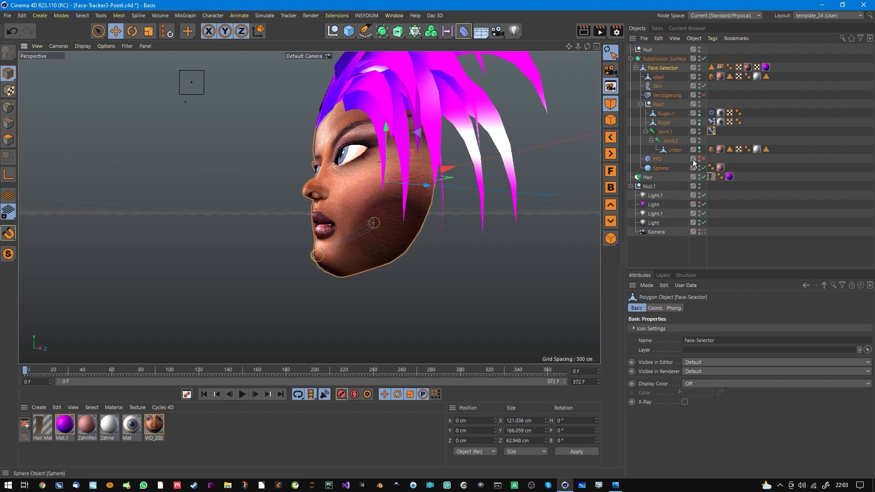
Disable the Pose Morph tag on Joint.1 and rotate the joint to a pitch of about -47° to open the jaw.
{"action": "left_click", "coordinate": [668, 140]}
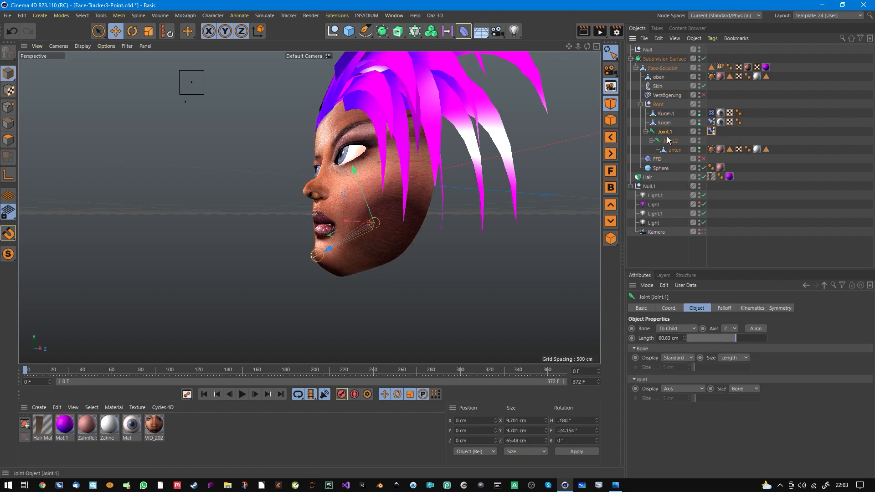
{"action": "left_click", "coordinate": [712, 131]}
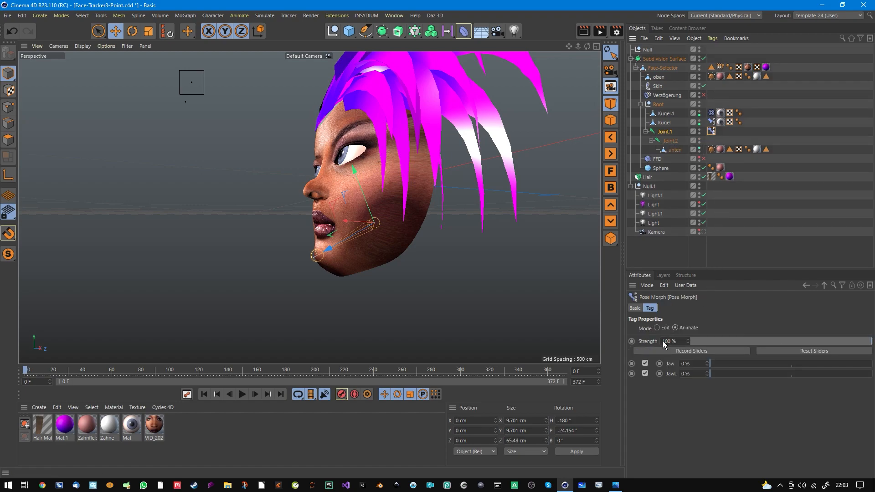
{"action": "left_click", "coordinate": [635, 308]}
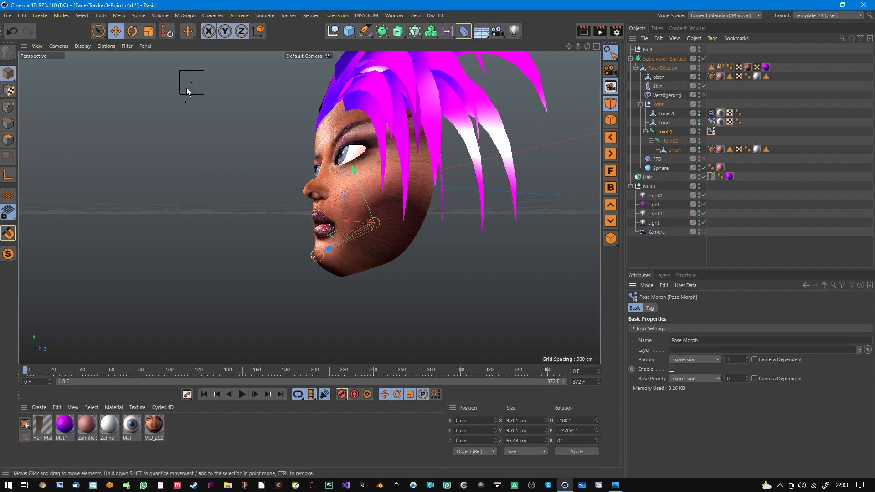
{"action": "left_click", "coordinate": [133, 31]}
{"action": "left_click_drag", "start_coordinate": [351, 212], "coordinate": [350, 226]}
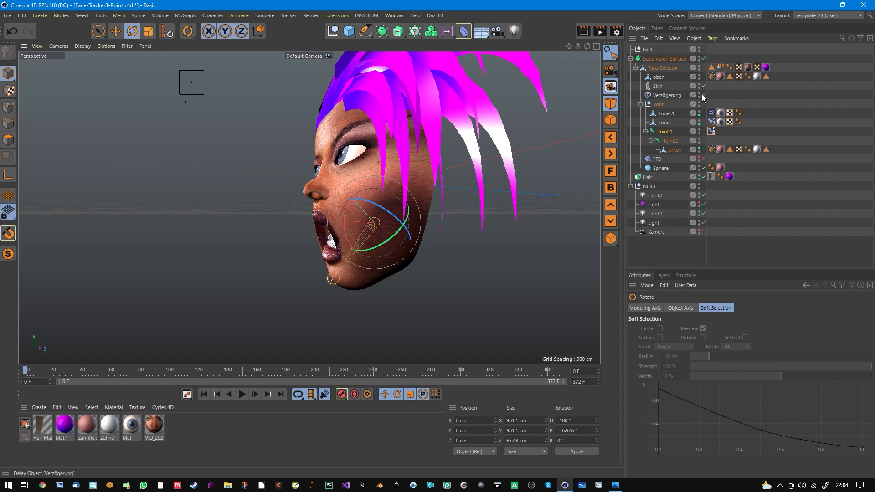
Display the joint weights of Face-Selector with the Weight Tool and disable the Subdivision Surface.
{"action": "double_click", "coordinate": [720, 67]}
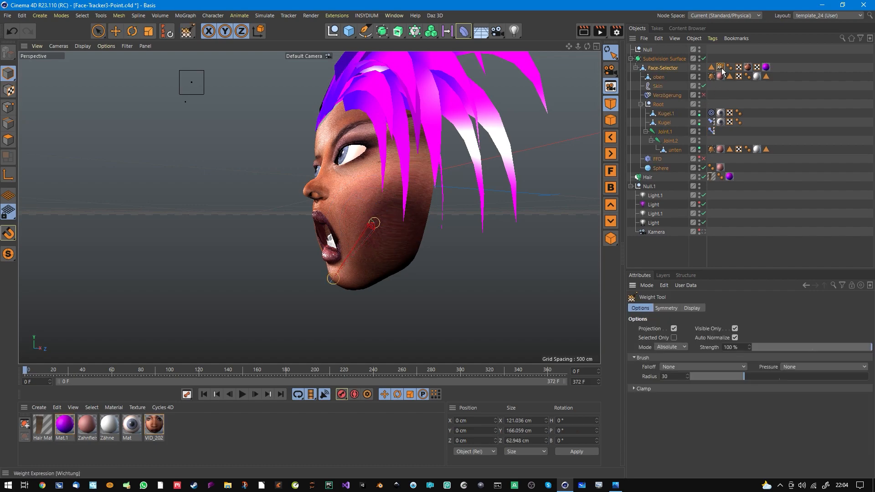
{"action": "left_click", "coordinate": [703, 59]}
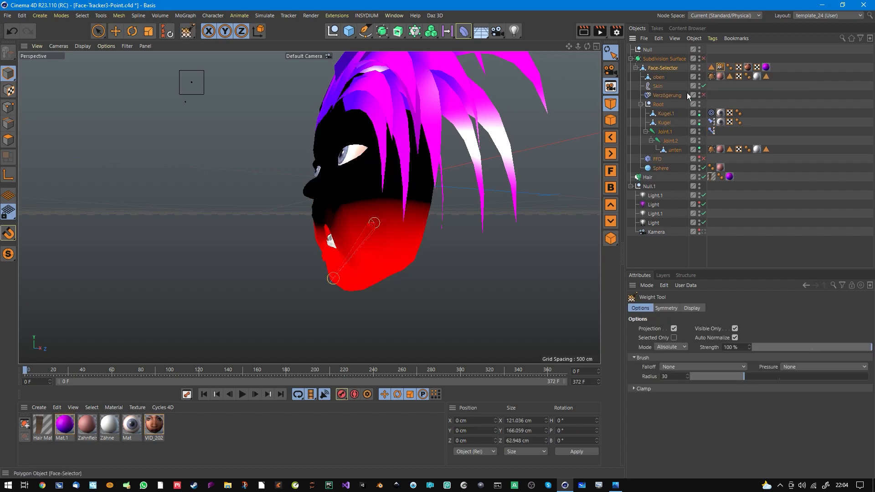
{"action": "scroll", "coordinate": [340, 229], "scroll_direction": "up", "scroll_amount": 3}
{"action": "left_click_drag", "start_coordinate": [340, 229], "coordinate": [421, 227], "text": "alt"}
{"action": "scroll", "coordinate": [341, 237], "scroll_direction": "down", "scroll_amount": 3}
{"action": "left_click_drag", "start_coordinate": [324, 239], "coordinate": [295, 246], "text": "alt"}
Rotate Joint.1 to a pitch of about -40° and inspect the open mouth and teeth from several angles.
{"action": "left_click", "coordinate": [666, 132]}
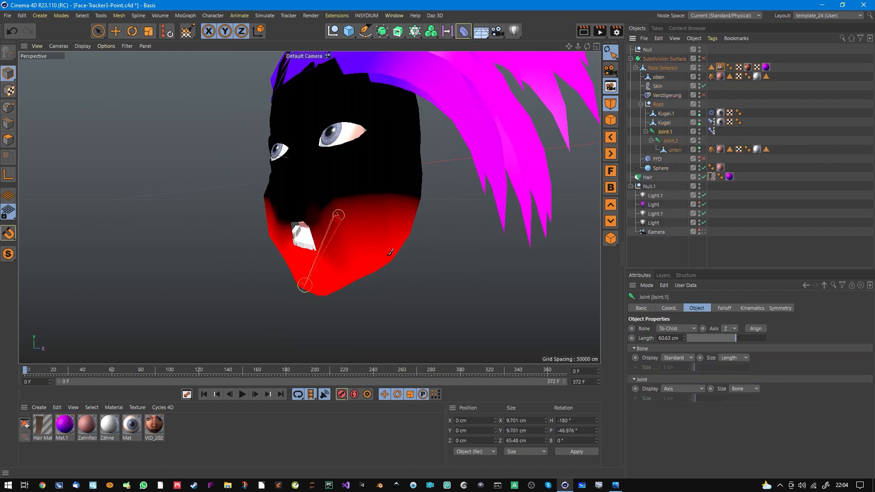
{"action": "key", "text": "r"}
{"action": "mouse_move", "coordinate": [322, 221]}
{"action": "left_mouse_down"}
{"action": "mouse_move", "coordinate": [319, 207]}
{"action": "mouse_move", "coordinate": [318, 216]}
{"action": "left_mouse_up"}
{"action": "mouse_move", "coordinate": [317, 216]}
{"action": "left_mouse_down", "text": "alt"}
{"action": "mouse_move", "coordinate": [344, 231]}
{"action": "mouse_move", "coordinate": [337, 236]}
{"action": "mouse_move", "coordinate": [355, 234]}
{"action": "mouse_move", "coordinate": [323, 241]}
{"action": "mouse_move", "coordinate": [348, 234]}
{"action": "mouse_move", "coordinate": [338, 239]}
{"action": "mouse_move", "coordinate": [324, 226]}
{"action": "left_mouse_up", "text": "alt"}
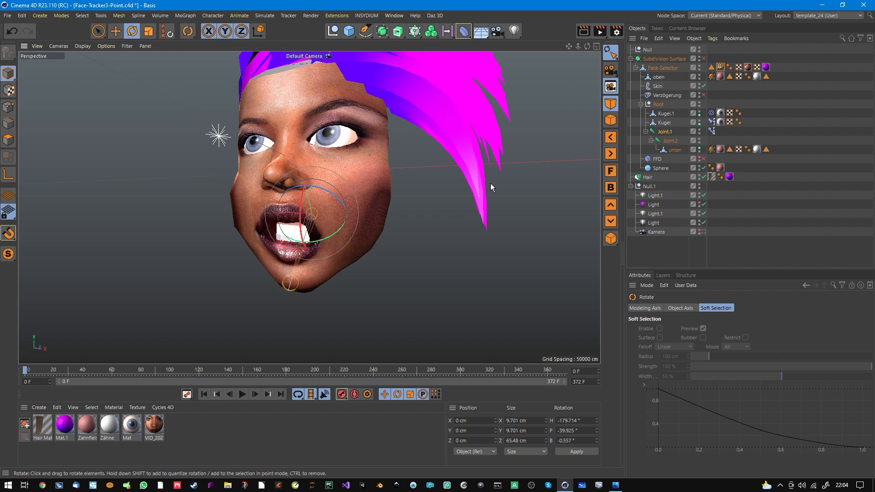
{"action": "left_click_drag", "start_coordinate": [359, 218], "coordinate": [321, 221], "text": "alt"}
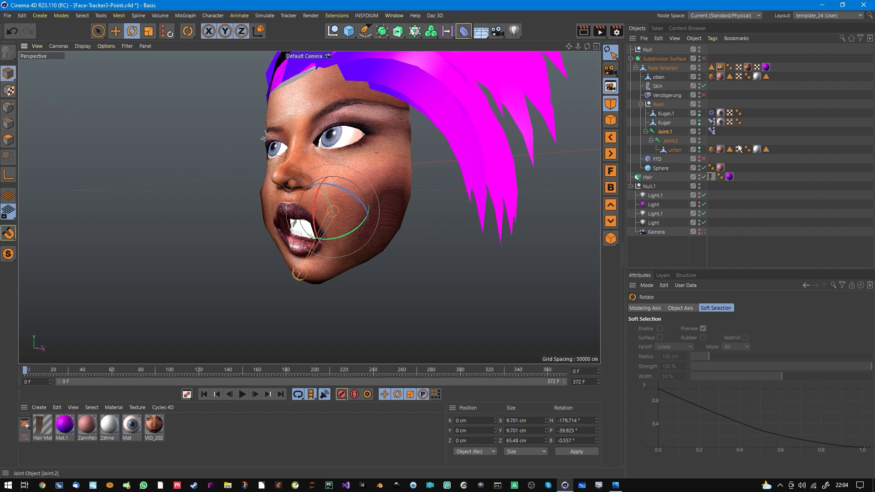
{"action": "left_click_drag", "start_coordinate": [359, 250], "coordinate": [382, 231], "text": "alt"}
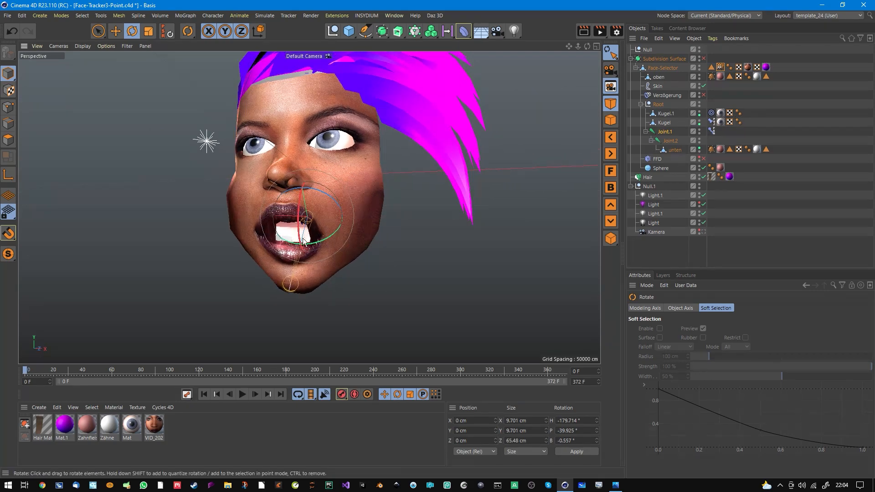
{"action": "scroll", "coordinate": [311, 237], "scroll_direction": "up", "scroll_amount": 3}
{"action": "left_click_drag", "start_coordinate": [314, 233], "coordinate": [269, 242], "text": "alt"}
{"action": "scroll", "coordinate": [314, 242], "scroll_direction": "down", "scroll_amount": 5}
{"action": "left_click_drag", "start_coordinate": [351, 242], "coordinate": [406, 230], "text": "alt"}
{"action": "scroll", "coordinate": [322, 228], "scroll_direction": "up", "scroll_amount": 3}
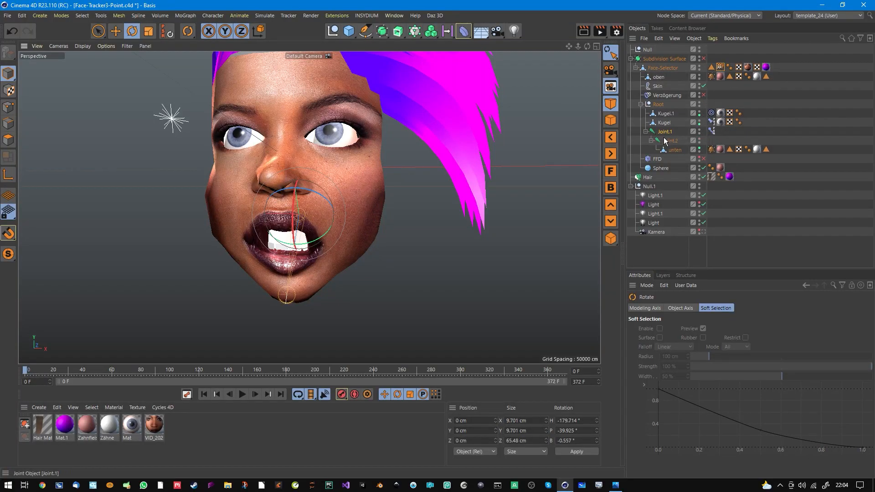
Enable the Pose Morph tag on Joint.1 again.
{"action": "left_click", "coordinate": [711, 131]}
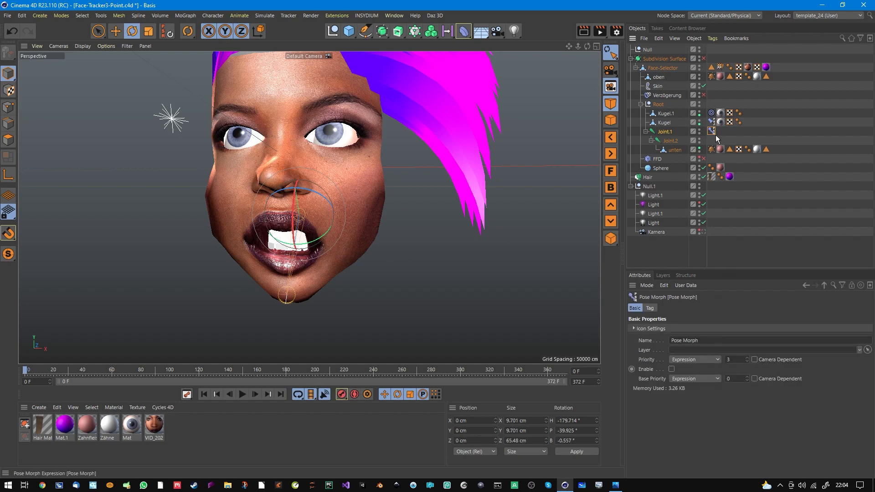
{"action": "left_click", "coordinate": [665, 132]}
{"action": "left_click", "coordinate": [711, 131]}
{"action": "left_click", "coordinate": [671, 369]}
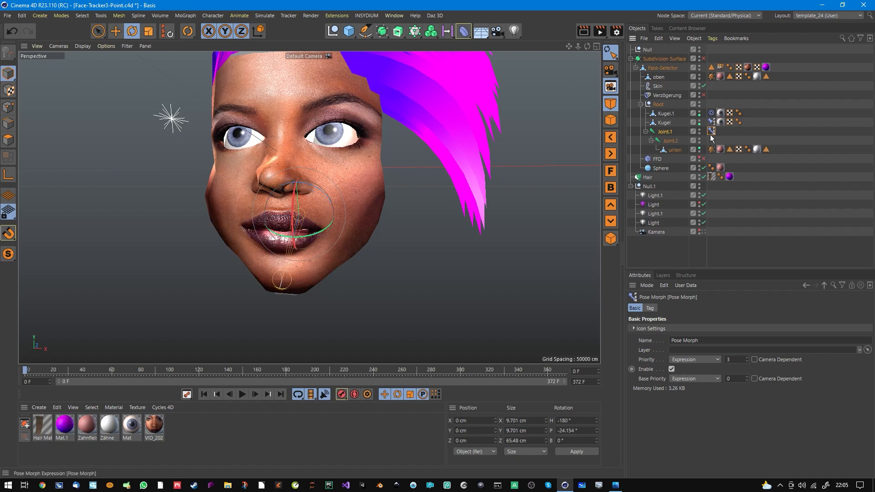
Put the Pose Morph tag of Joint.1 in Edit mode and review its mixing options and pose list.
{"action": "left_click", "coordinate": [653, 309]}
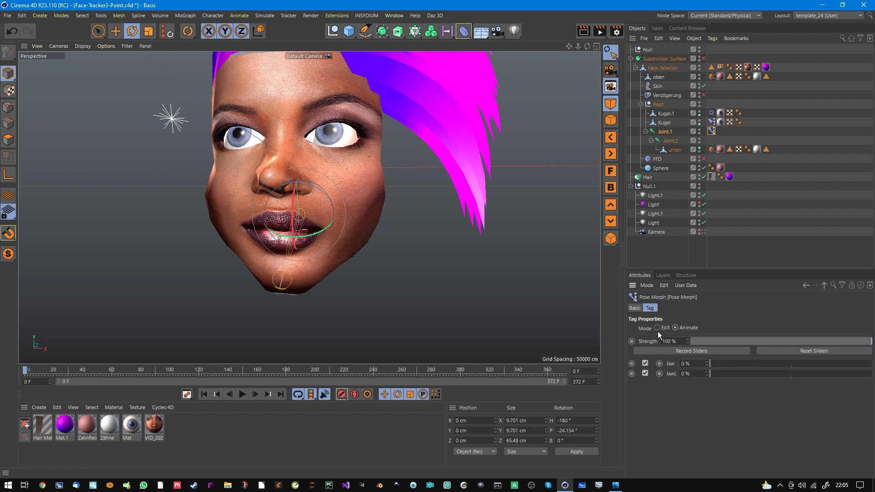
{"action": "left_click", "coordinate": [658, 329]}
{"action": "left_click", "coordinate": [644, 310]}
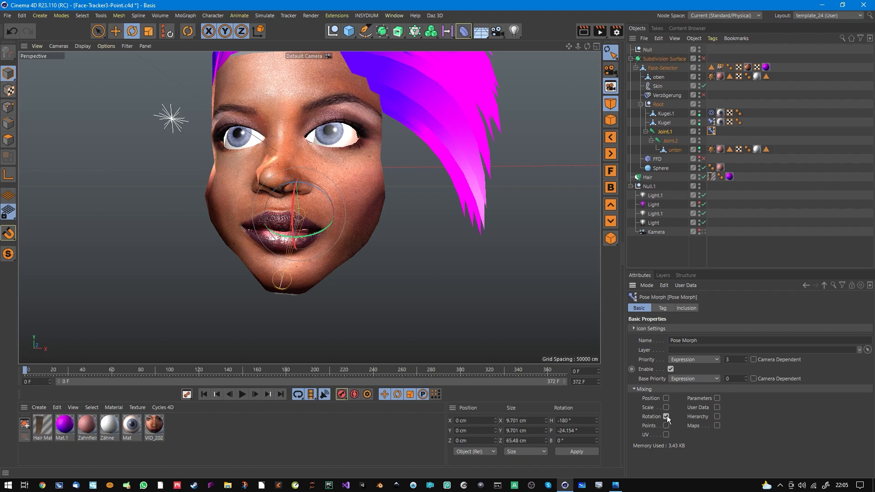
{"action": "left_click", "coordinate": [668, 309]}
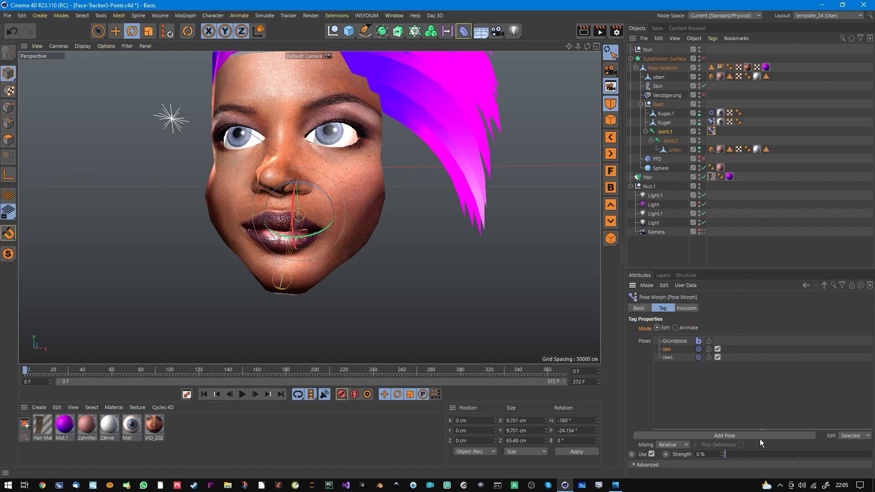
Test the Jaw and JawL poses by varying their strengths, and return the tag to Animate mode.
{"action": "left_click_drag", "start_coordinate": [739, 455], "coordinate": [616, 428]}
{"action": "left_click_drag", "start_coordinate": [736, 456], "coordinate": [599, 465]}
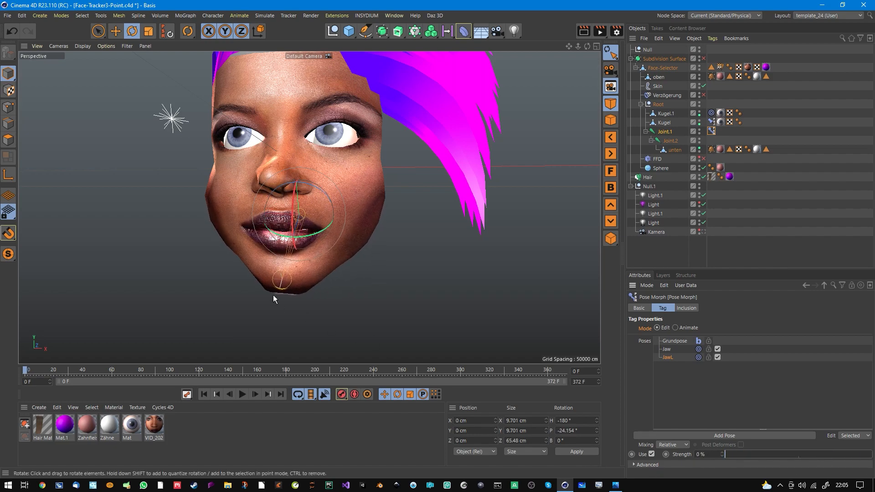
{"action": "left_click_drag", "start_coordinate": [750, 454], "coordinate": [669, 460]}
{"action": "left_click", "coordinate": [668, 350]}
{"action": "left_click_drag", "start_coordinate": [745, 457], "coordinate": [622, 439]}
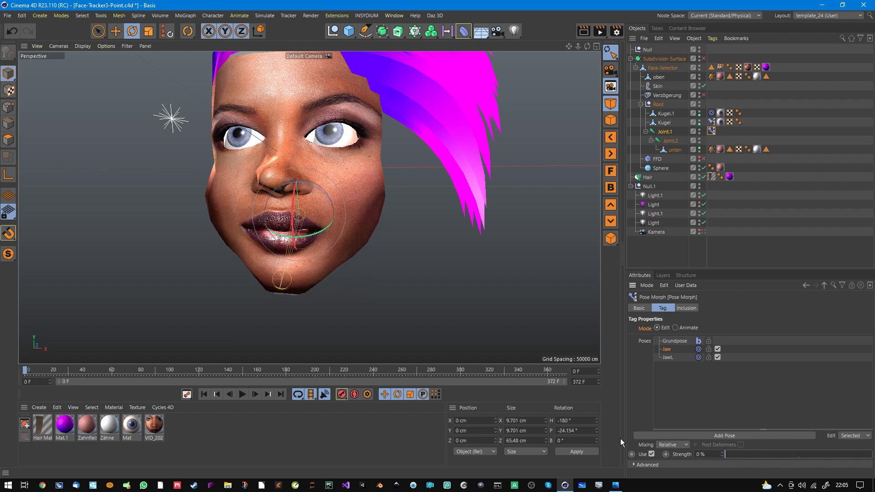
{"action": "left_click", "coordinate": [668, 357]}
{"action": "left_click_drag", "start_coordinate": [740, 458], "coordinate": [793, 455]}
{"action": "left_click_drag", "start_coordinate": [694, 479], "coordinate": [628, 470]}
{"action": "left_click", "coordinate": [670, 350]}
{"action": "left_click_drag", "start_coordinate": [734, 456], "coordinate": [604, 444]}
{"action": "left_click", "coordinate": [671, 358]}
{"action": "left_click", "coordinate": [683, 332]}
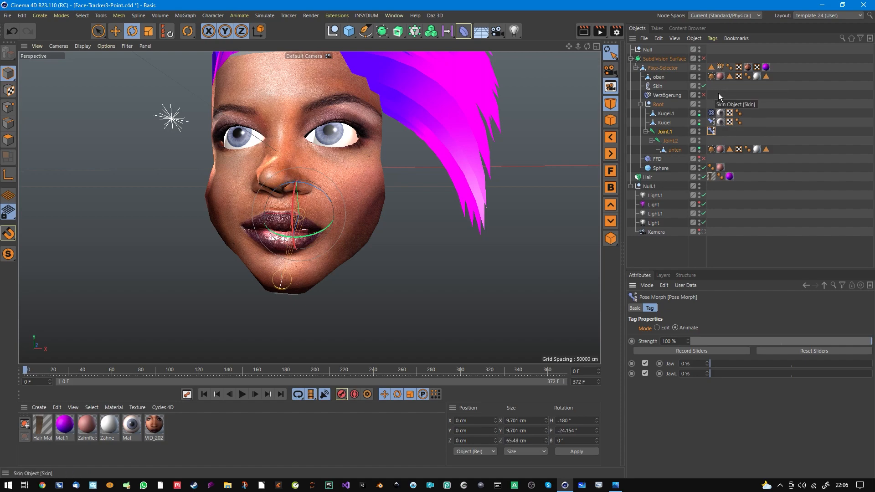
Add a Pose Morph rigging tag to the Face-Selector object and enable Points mixing.
{"action": "left_click", "coordinate": [676, 69]}
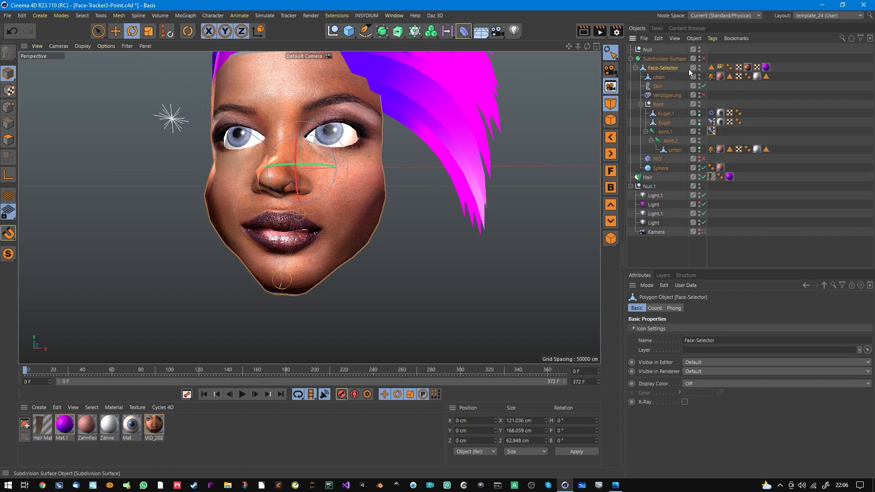
{"action": "right_click", "coordinate": [674, 72]}
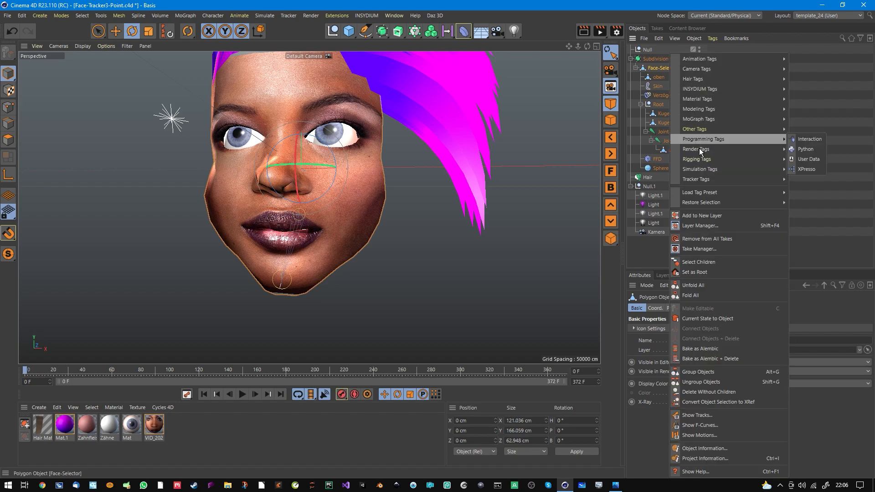
{"action": "mouse_move", "coordinate": [699, 163]}
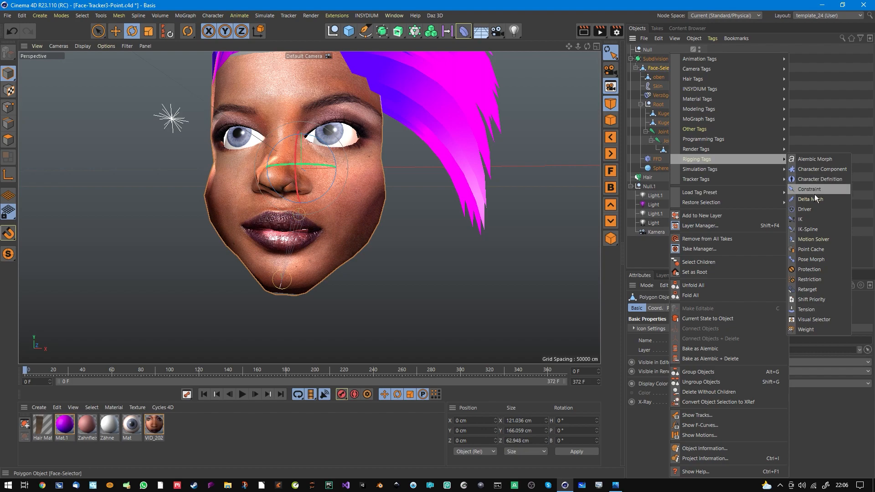
{"action": "left_click", "coordinate": [828, 263]}
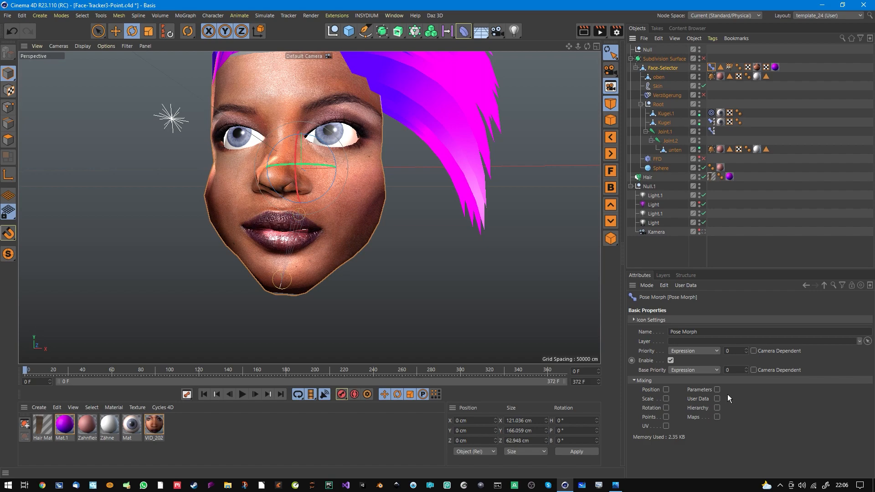
{"action": "left_click", "coordinate": [672, 425]}
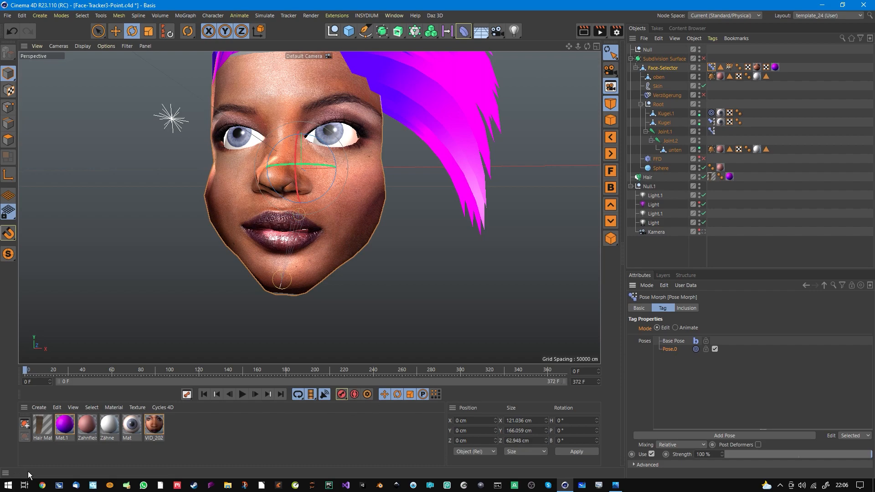
Consult the Layout.png tracking layout and rename Pose.0 of the Face-Selector Pose Morph tag to R-Lip-x.
{"action": "left_click", "coordinate": [616, 485]}
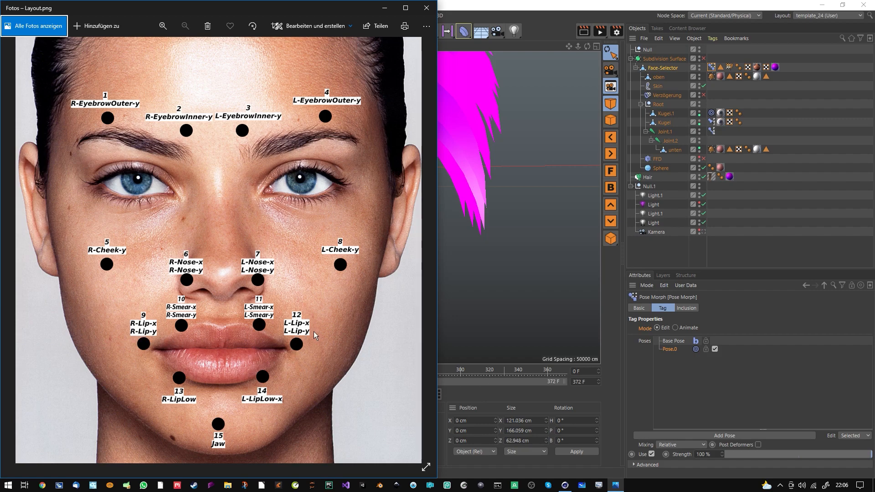
{"action": "double_click", "coordinate": [676, 354]}
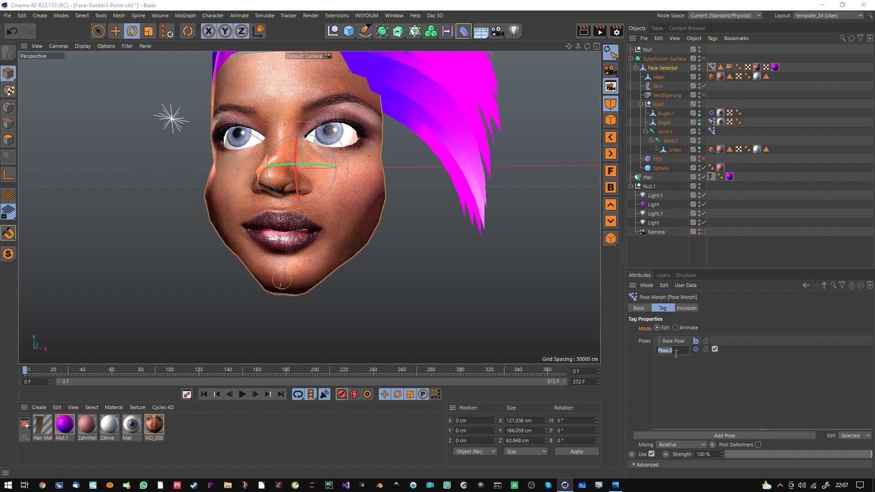
{"action": "type", "text": "R-Lip-x"}
{"action": "key", "text": "Return"}
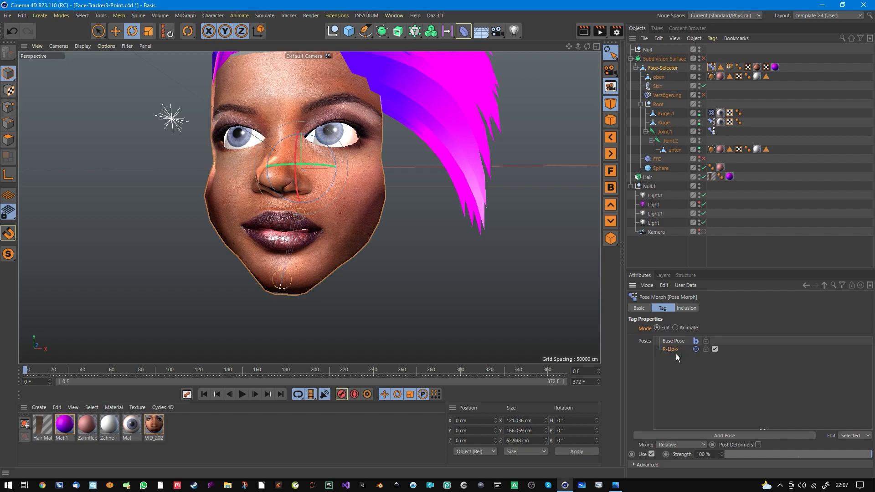
Rename the first pose of the Pose Morph tag to L-Lip-x.
{"action": "left_click_drag", "start_coordinate": [350, 243], "coordinate": [330, 242], "text": "alt"}
{"action": "double_click", "coordinate": [668, 354]}
{"action": "key", "text": "Home"}
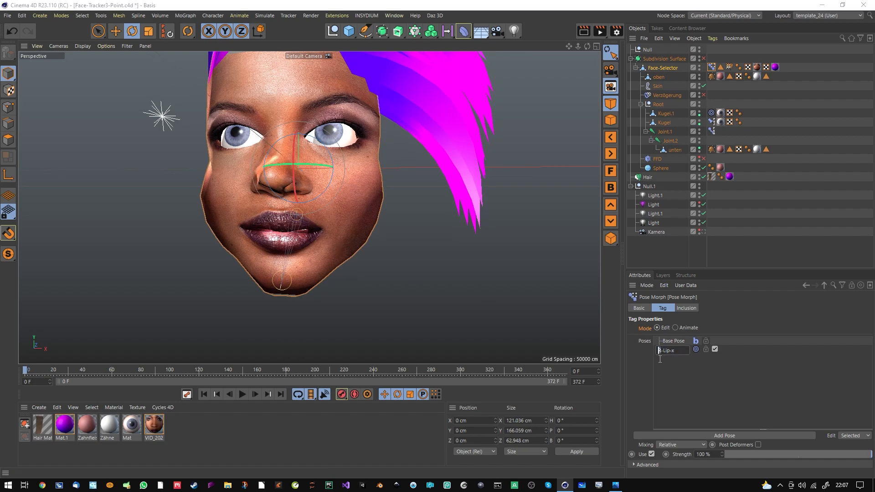
{"action": "key", "text": "Return"}
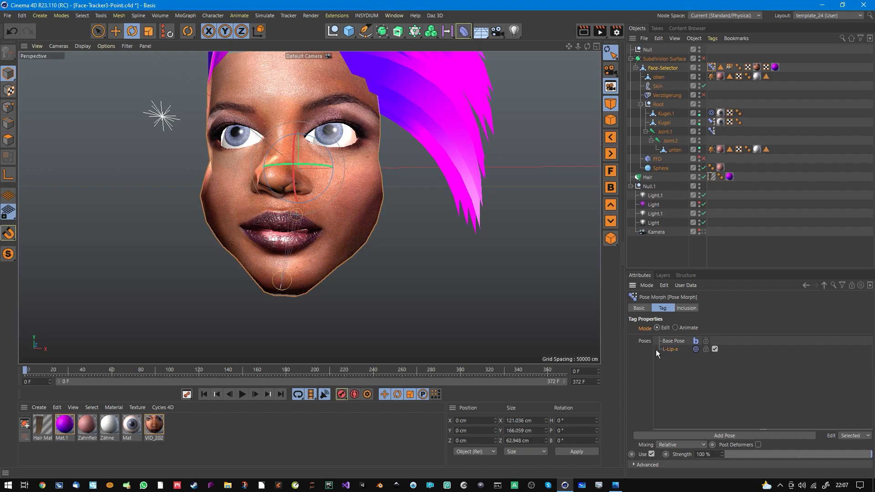
Detach the mesh Brushes commands as a floating palette and activate the Grab brush with a size of about 45.
{"action": "scroll", "coordinate": [324, 230], "scroll_direction": "up", "scroll_amount": 5}
{"action": "left_click_drag", "start_coordinate": [359, 230], "coordinate": [370, 232], "text": "alt"}
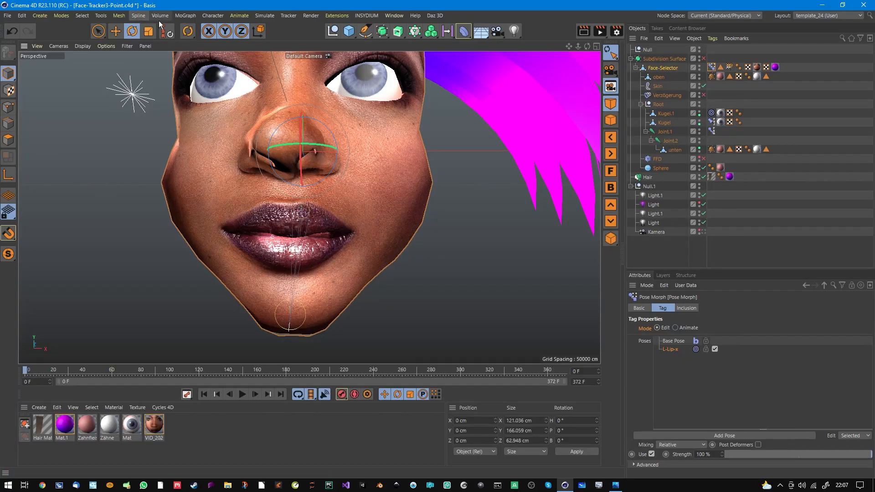
{"action": "left_click", "coordinate": [119, 16]}
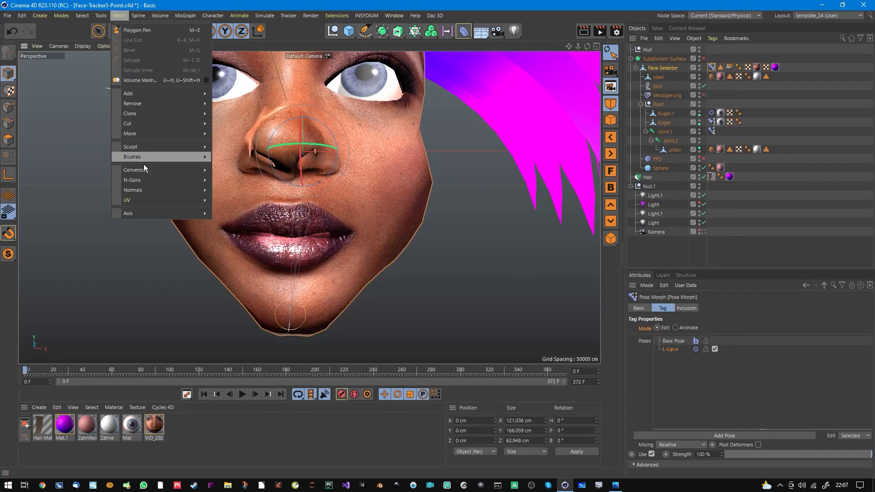
{"action": "mouse_move", "coordinate": [144, 153]}
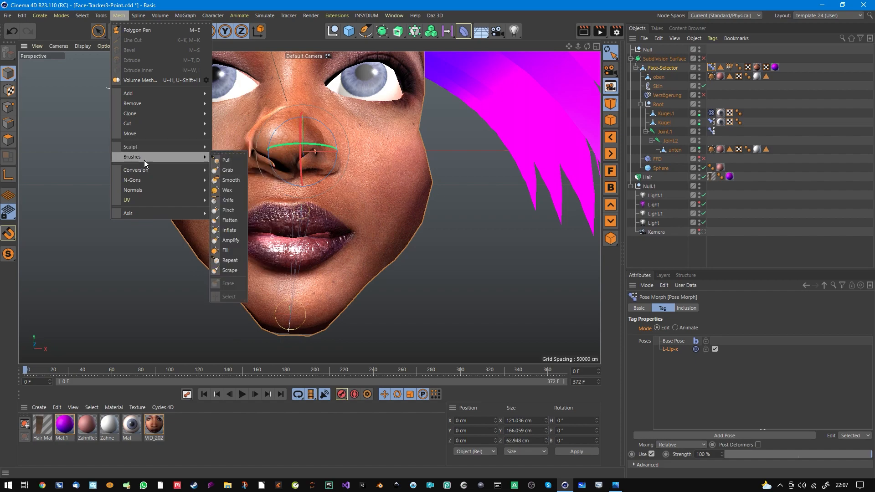
{"action": "left_click", "coordinate": [228, 154]}
{"action": "mouse_move", "coordinate": [228, 142]}
{"action": "left_mouse_down"}
{"action": "mouse_move", "coordinate": [181, 142]}
{"action": "mouse_move", "coordinate": [95, 121]}
{"action": "left_mouse_up"}
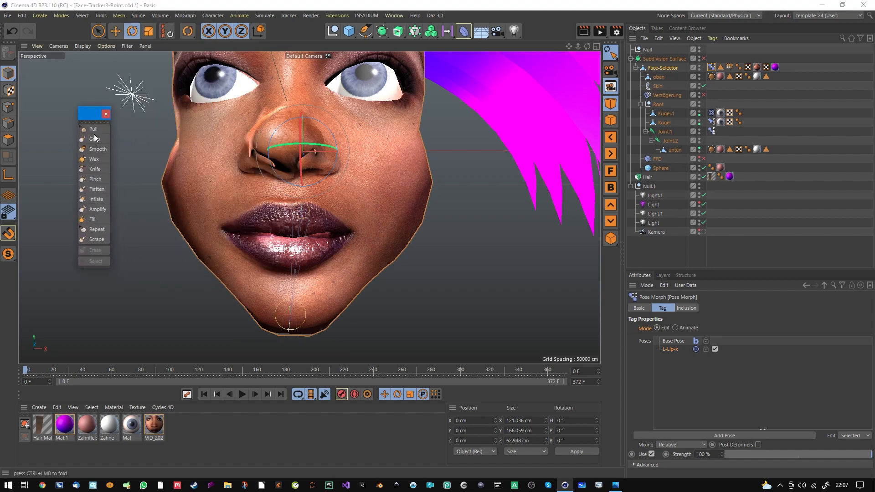
{"action": "left_click", "coordinate": [94, 139]}
{"action": "mouse_move", "coordinate": [349, 230]}
{"action": "middle_mouse_down"}
{"action": "mouse_move", "coordinate": [385, 232]}
{"action": "mouse_move", "coordinate": [421, 199]}
{"action": "middle_mouse_up"}
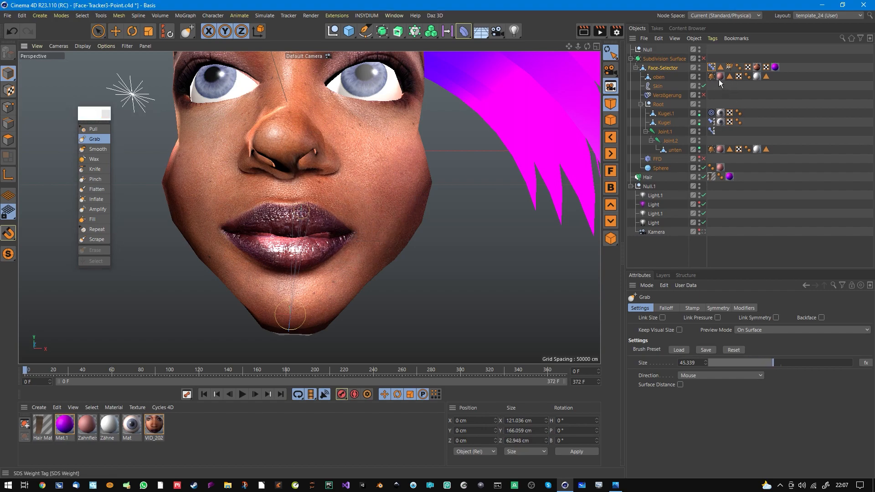
Show the Face-Selector's Pose Morph tag settings and pull the character's left mouth corner outward with the Grab brush for L-Lip-x.
{"action": "left_click", "coordinate": [676, 68]}
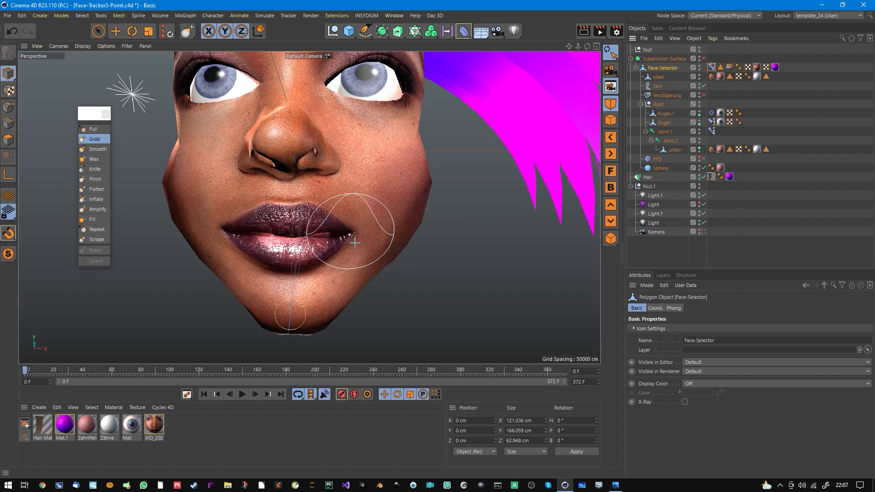
{"action": "left_click", "coordinate": [711, 67]}
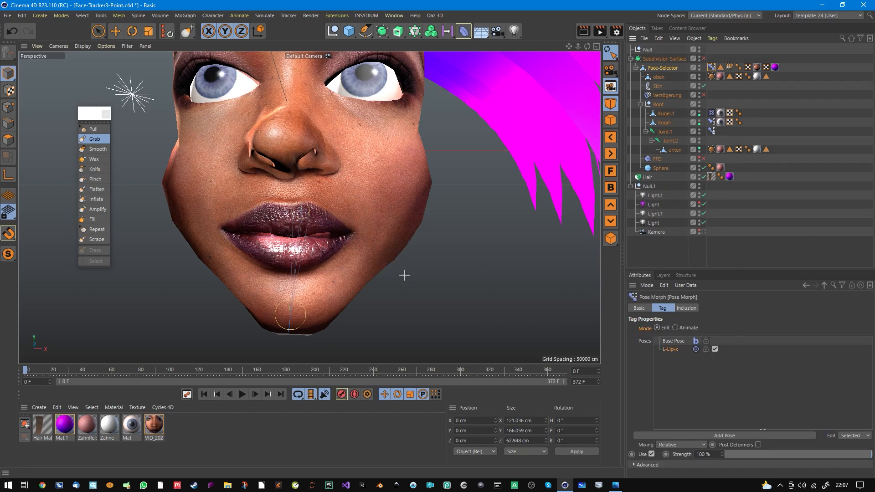
{"action": "scroll", "coordinate": [344, 234], "scroll_direction": "up", "scroll_amount": 2}
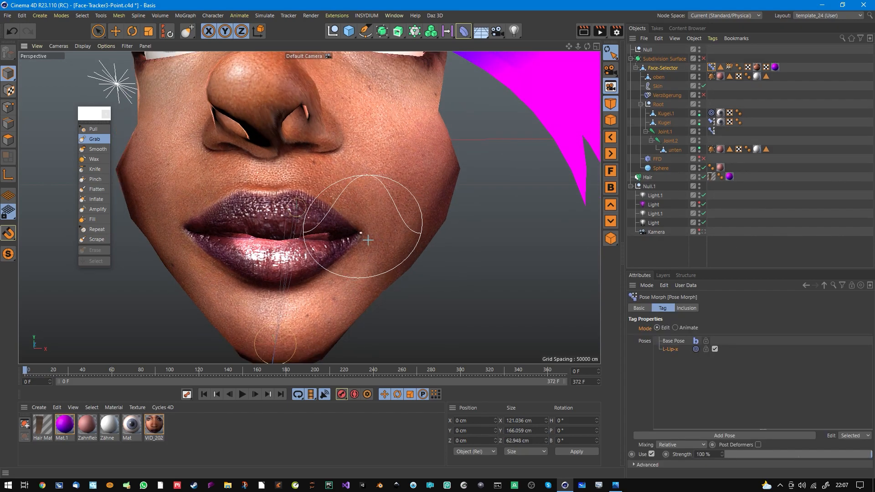
{"action": "mouse_move", "coordinate": [385, 234]}
{"action": "left_mouse_down"}
{"action": "mouse_move", "coordinate": [396, 236]}
{"action": "mouse_move", "coordinate": [369, 238]}
{"action": "mouse_move", "coordinate": [413, 233]}
{"action": "left_mouse_up"}
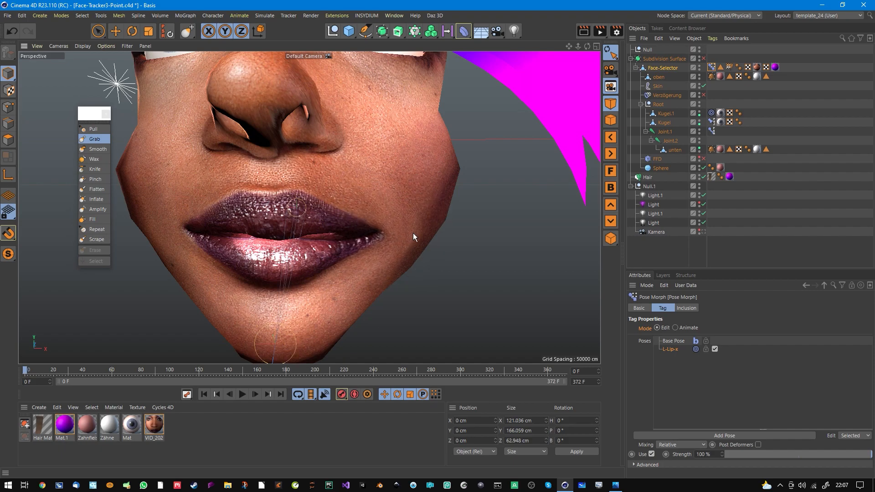
Test the L-Lip-x pose by lowering its strength and returning it to 100 %.
{"action": "left_click_drag", "start_coordinate": [357, 239], "coordinate": [368, 245], "text": "alt"}
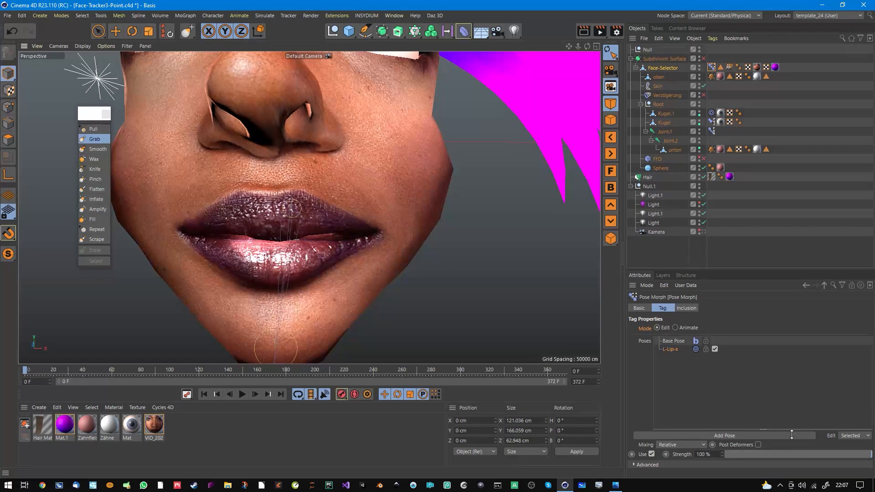
{"action": "left_click_drag", "start_coordinate": [841, 455], "coordinate": [661, 444]}
{"action": "left_click_drag", "start_coordinate": [754, 455], "coordinate": [872, 455]}
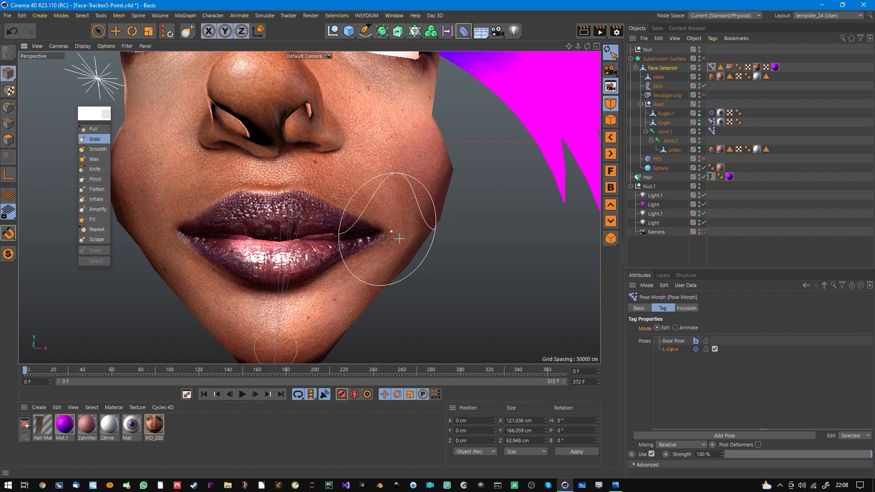
{"action": "scroll", "coordinate": [405, 237], "scroll_direction": "down", "scroll_amount": 5}
{"action": "scroll", "coordinate": [416, 231], "scroll_direction": "up", "scroll_amount": 5}
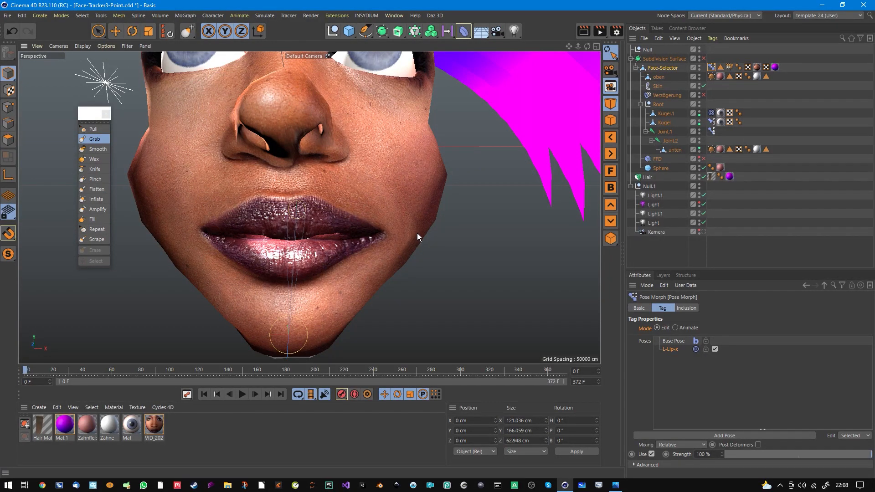
Copy and paste the L-Lip-x pose and rename the duplicate R-Lip-x.
{"action": "right_click", "coordinate": [674, 356]}
{"action": "left_click", "coordinate": [688, 343]}
{"action": "right_click", "coordinate": [669, 355]}
{"action": "left_click", "coordinate": [674, 356]}
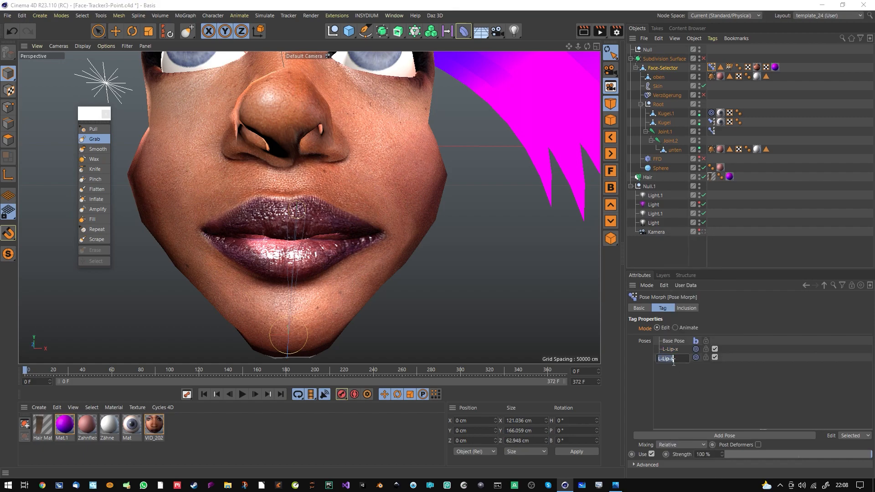
{"action": "double_click", "coordinate": [666, 358]}
{"action": "key", "text": "Return"}
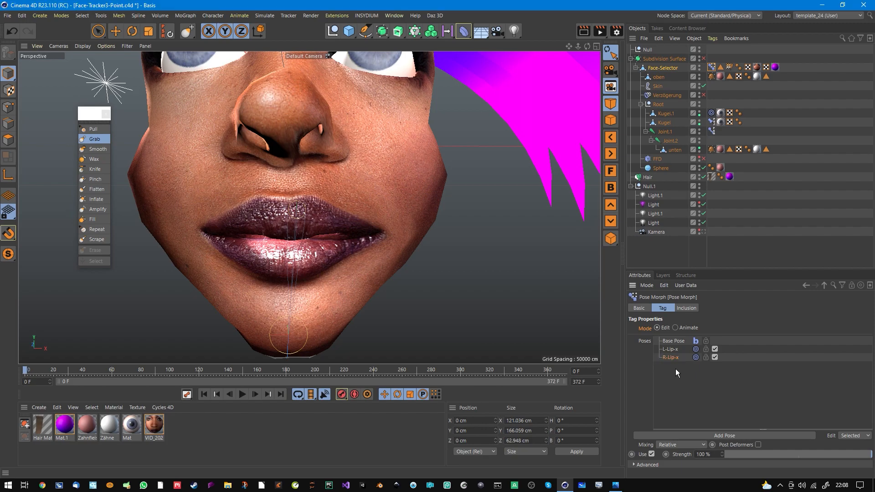
Flip the R-Lip-x pose along X, test its strength, and leave the strength at 0 %.
{"action": "right_click", "coordinate": [677, 365]}
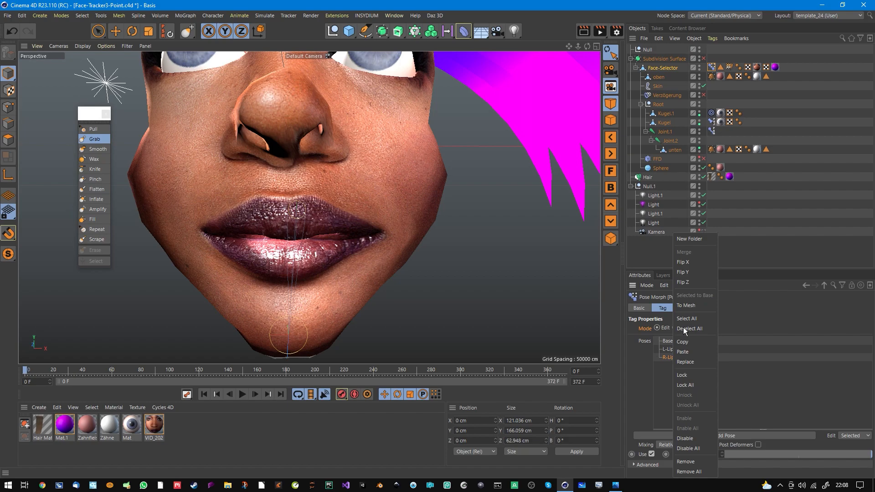
{"action": "left_click", "coordinate": [690, 267]}
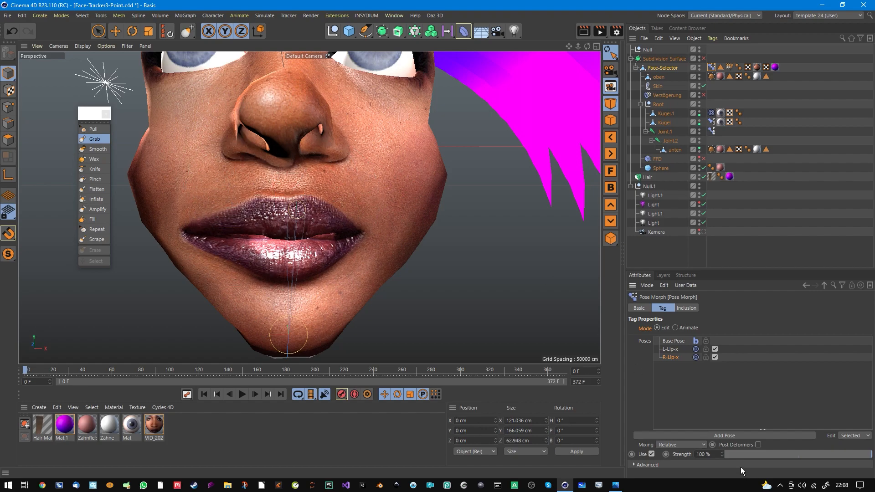
{"action": "left_click_drag", "start_coordinate": [751, 457], "coordinate": [808, 455]}
{"action": "left_click_drag", "start_coordinate": [717, 476], "coordinate": [715, 475]}
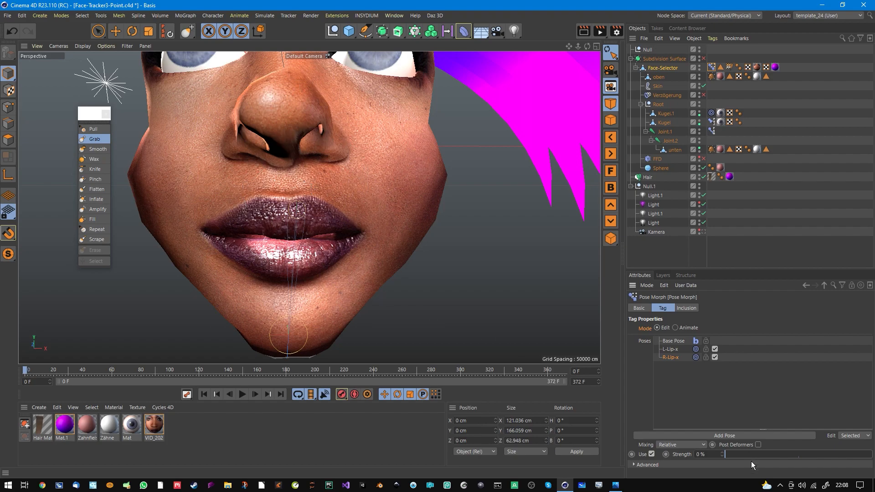
{"action": "left_click", "coordinate": [676, 373]}
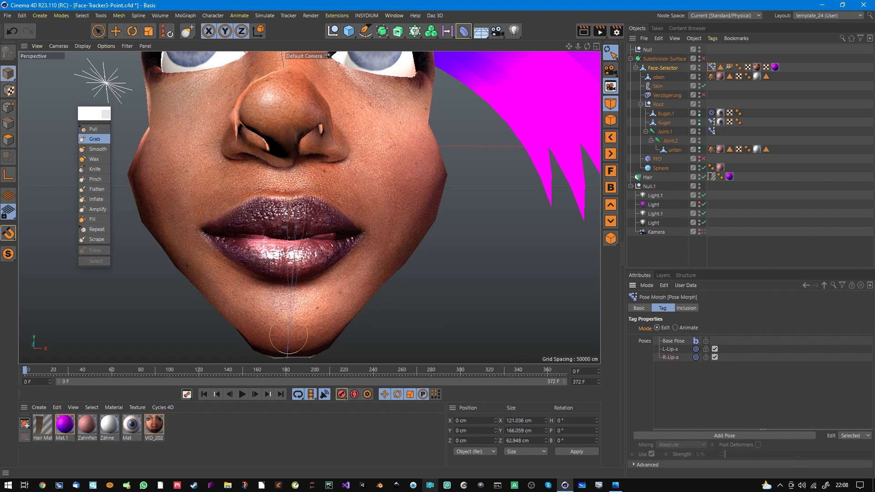
Check the tracking layout image for the next name and add a pose named L-Lip-y below L-Lip-x.
{"action": "left_click", "coordinate": [615, 485]}
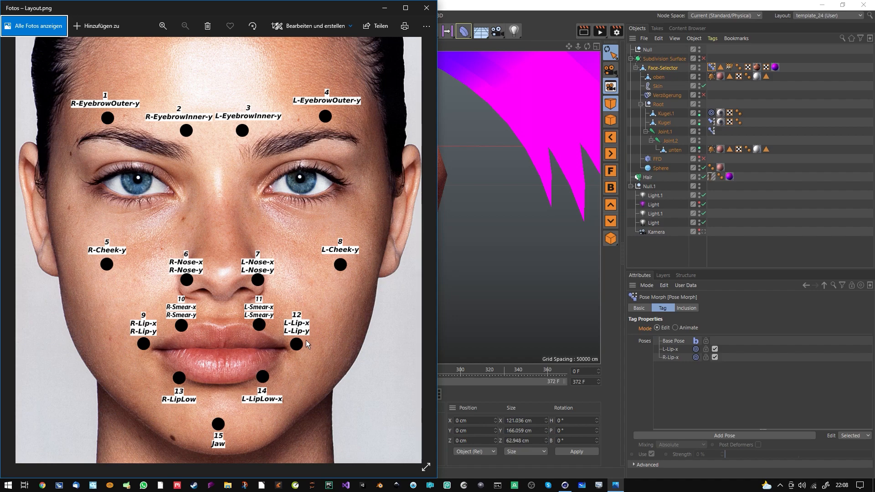
{"action": "left_click", "coordinate": [429, 9]}
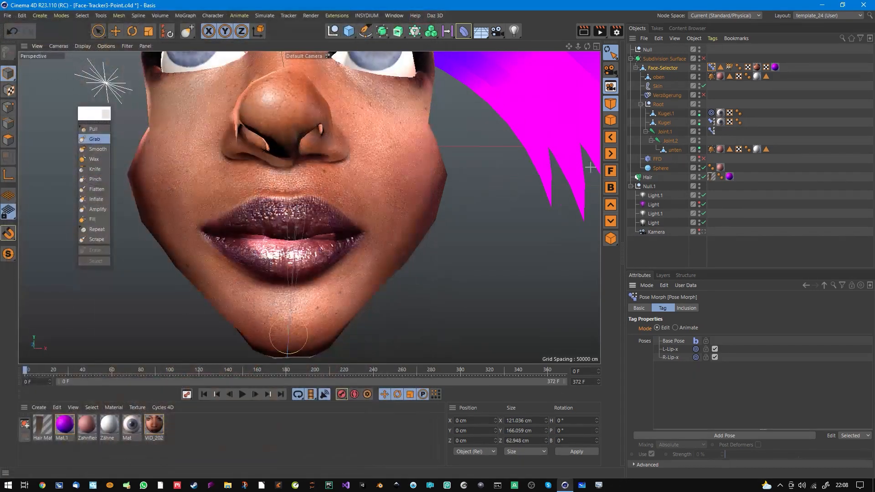
{"action": "left_click", "coordinate": [677, 355]}
{"action": "left_click", "coordinate": [702, 436]}
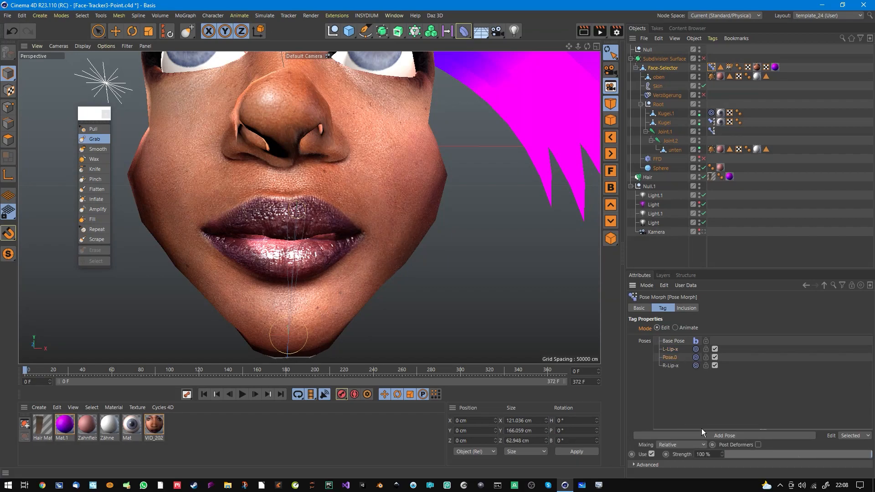
{"action": "double_click", "coordinate": [676, 360]}
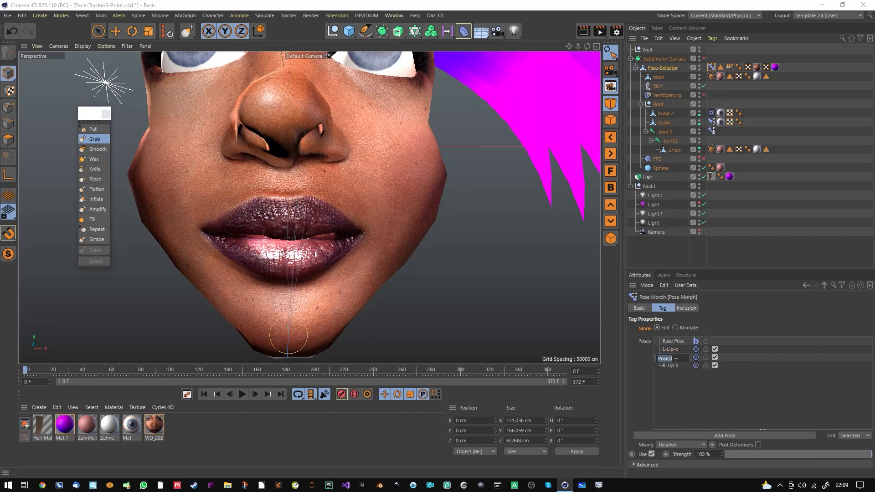
{"action": "type", "text": "L-Lip-y"}
{"action": "key", "text": "Return"}
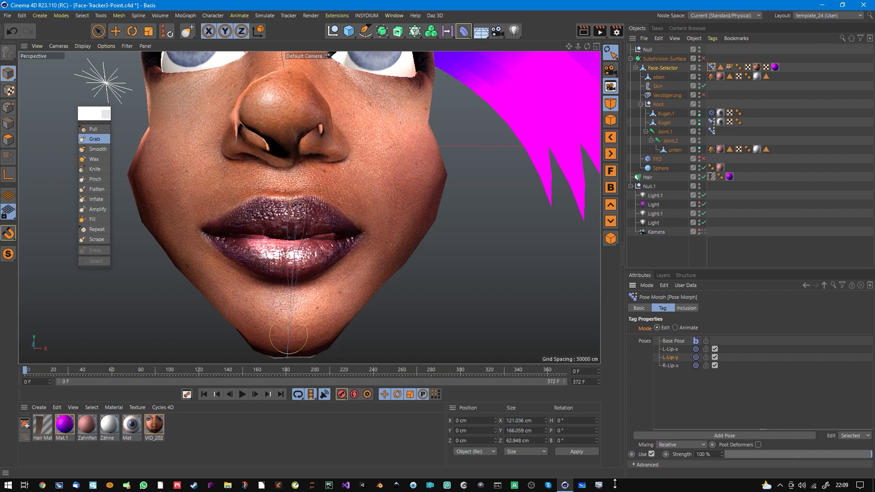
Open Layout.png from the folder GF Movie Inc (F:) > Gewerbe > Gewerbe-Plugins-Tools-Scripts > Free > Face-Tracker.
{"action": "left_click", "coordinate": [582, 484]}
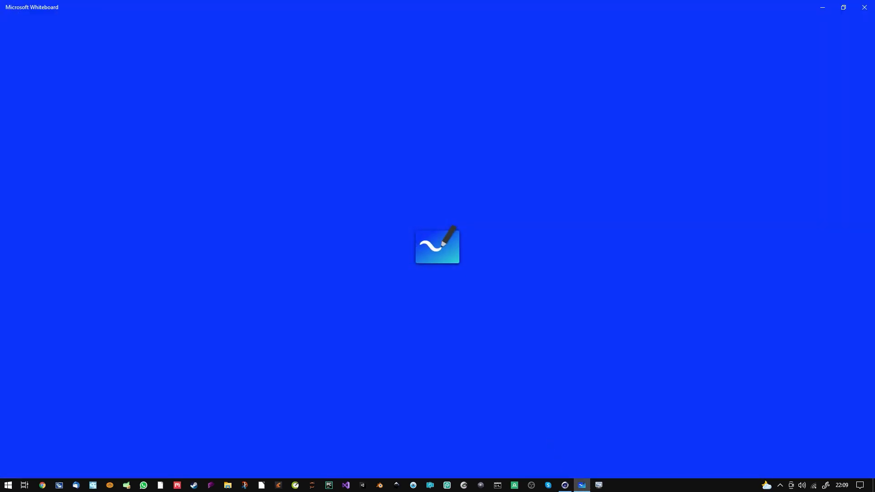
{"action": "left_click", "coordinate": [581, 485]}
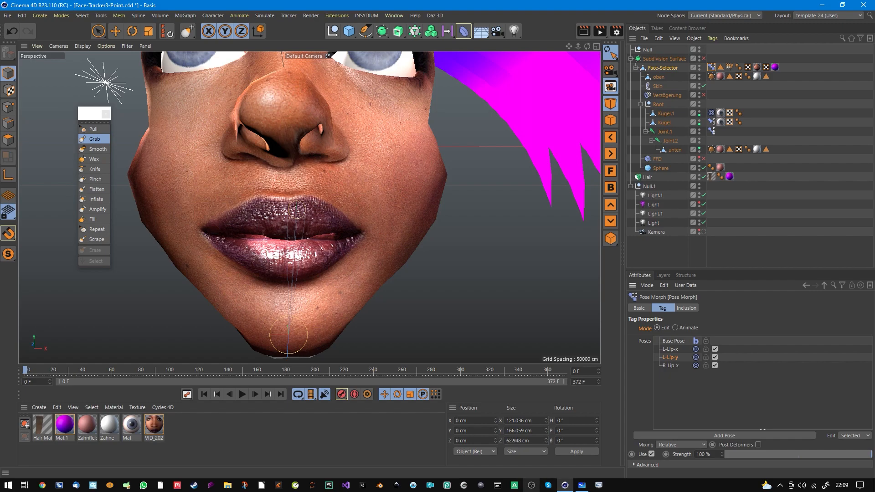
{"action": "left_click", "coordinate": [231, 486]}
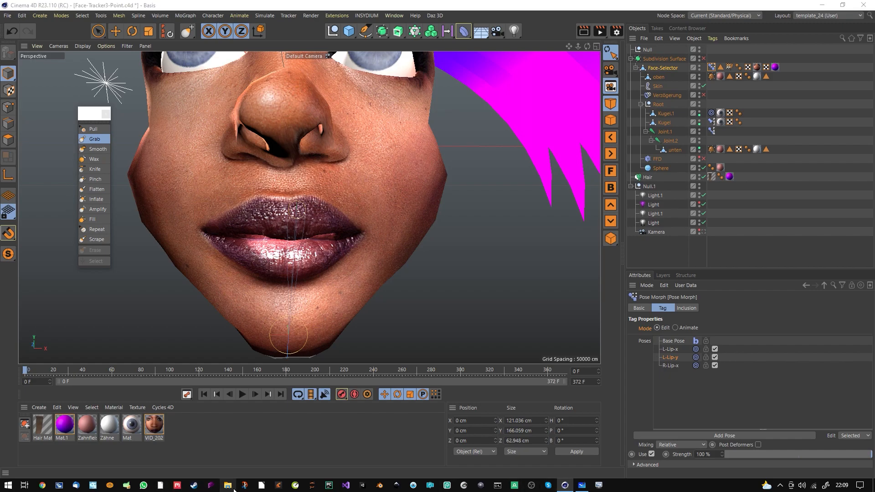
{"action": "scroll", "coordinate": [257, 366], "scroll_direction": "down", "scroll_amount": 5}
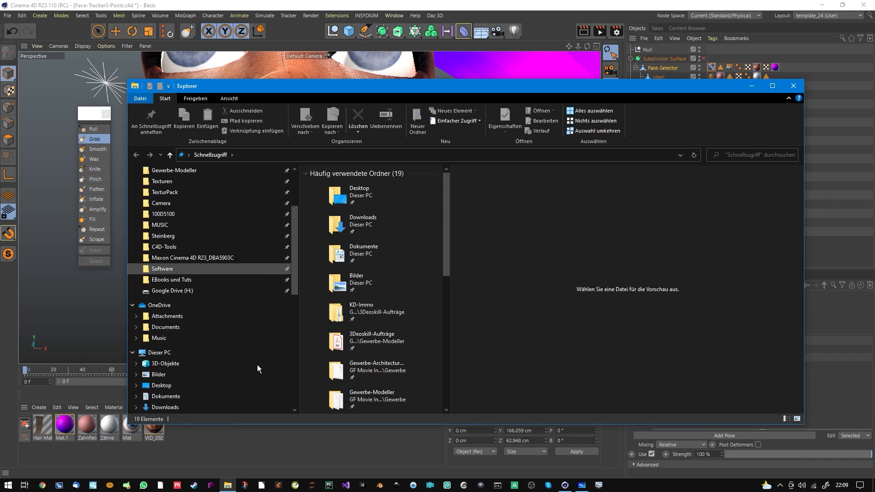
{"action": "left_click", "coordinate": [214, 354]}
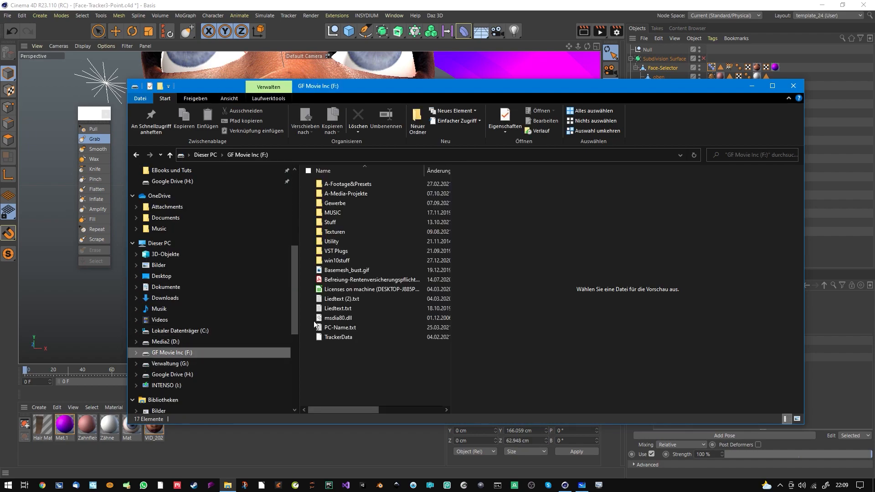
{"action": "double_click", "coordinate": [353, 206]}
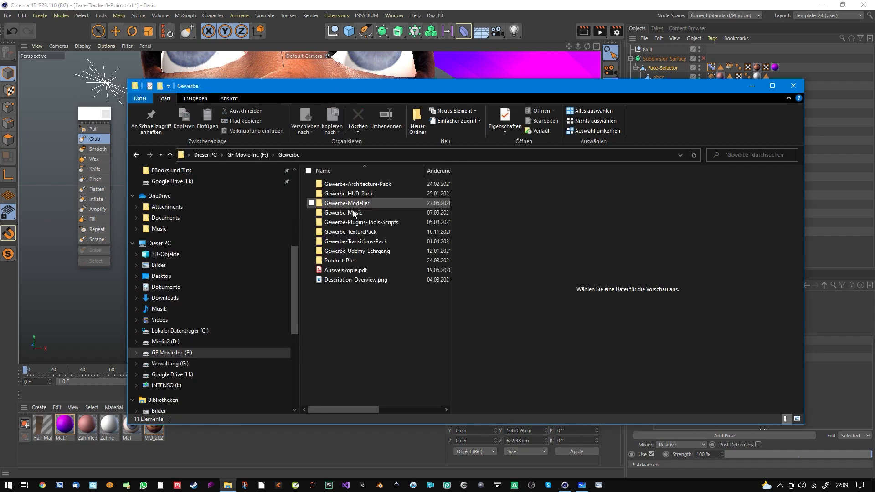
{"action": "double_click", "coordinate": [370, 223]}
{"action": "double_click", "coordinate": [352, 187]}
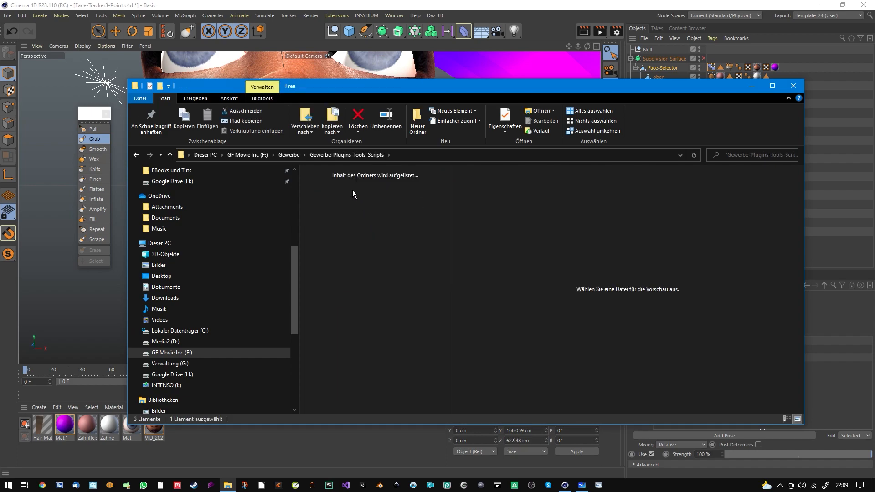
{"action": "double_click", "coordinate": [398, 248]}
{"action": "double_click", "coordinate": [346, 204]}
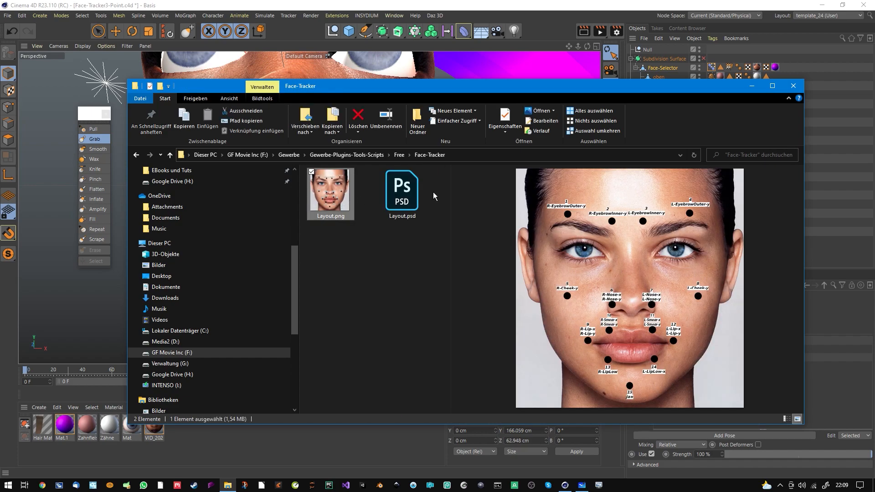
Close the folder window, fit the layout image to half the screen, and check its lip point names before returning to the maximised Cinema 4D.
{"action": "left_click", "coordinate": [410, 96]}
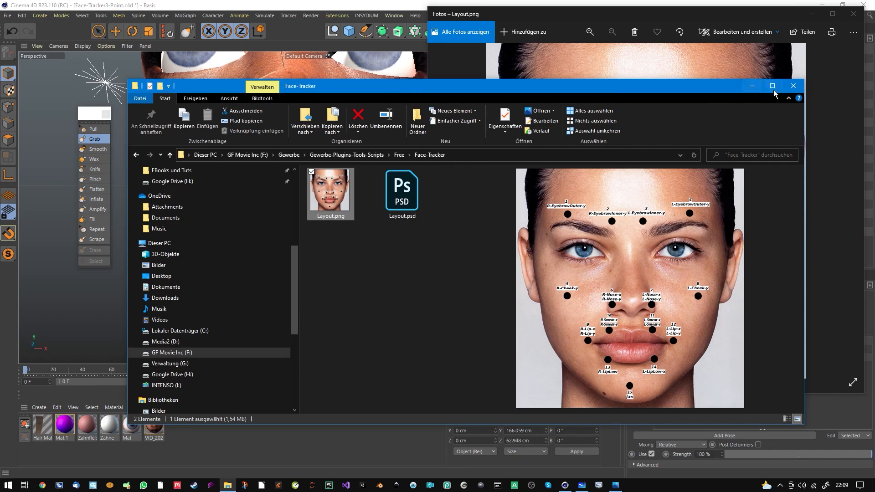
{"action": "left_click", "coordinate": [798, 84]}
{"action": "left_click_drag", "start_coordinate": [783, 22], "coordinate": [1, 120]}
{"action": "left_click", "coordinate": [495, 166]}
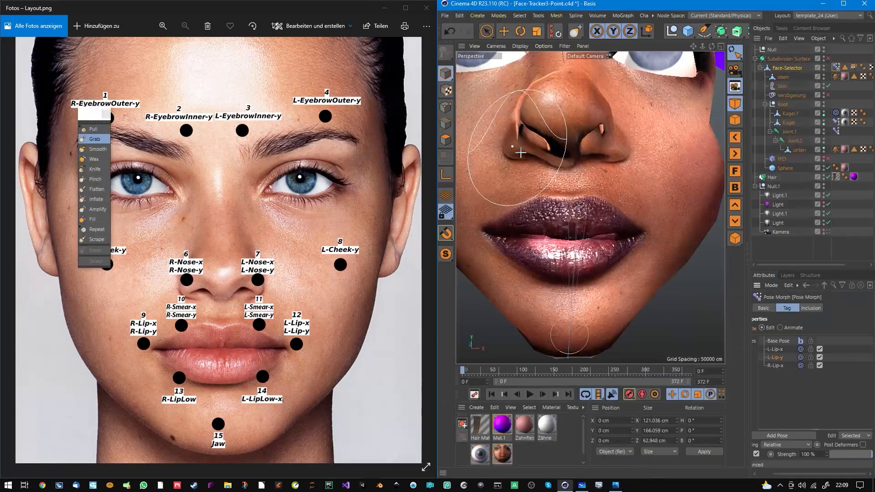
{"action": "left_click", "coordinate": [842, 6]}
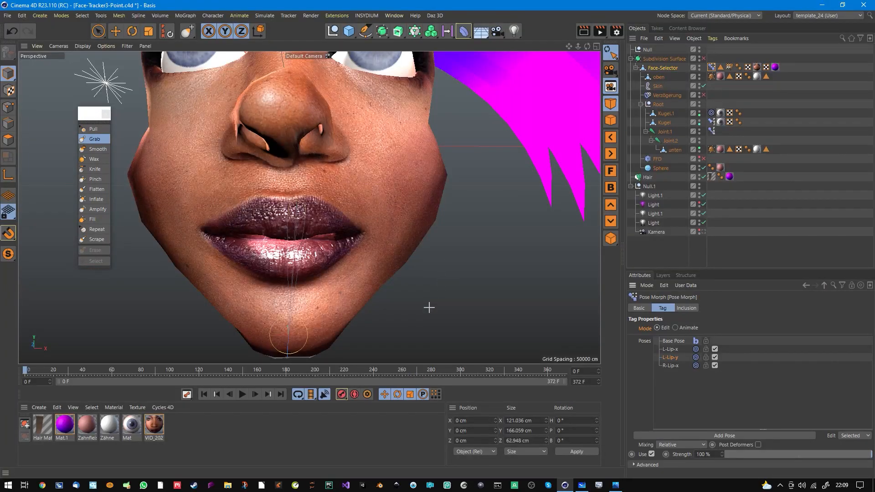
{"action": "left_click", "coordinate": [615, 485]}
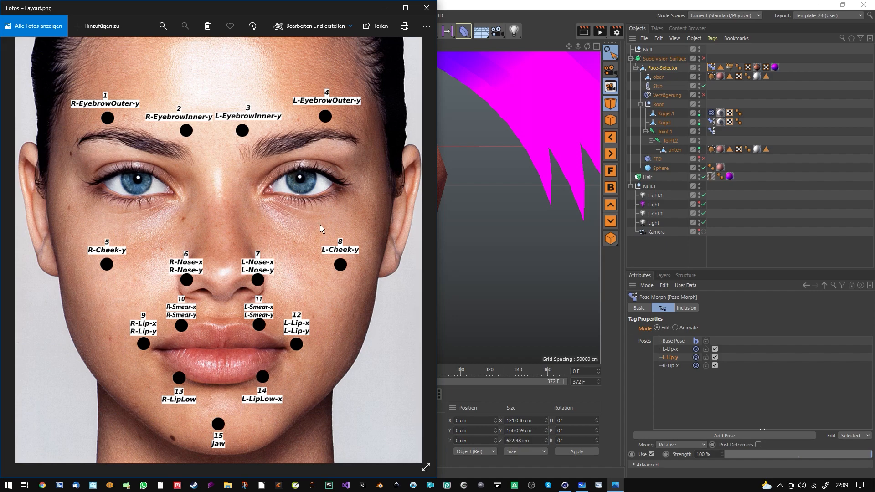
{"action": "left_click", "coordinate": [466, 11]}
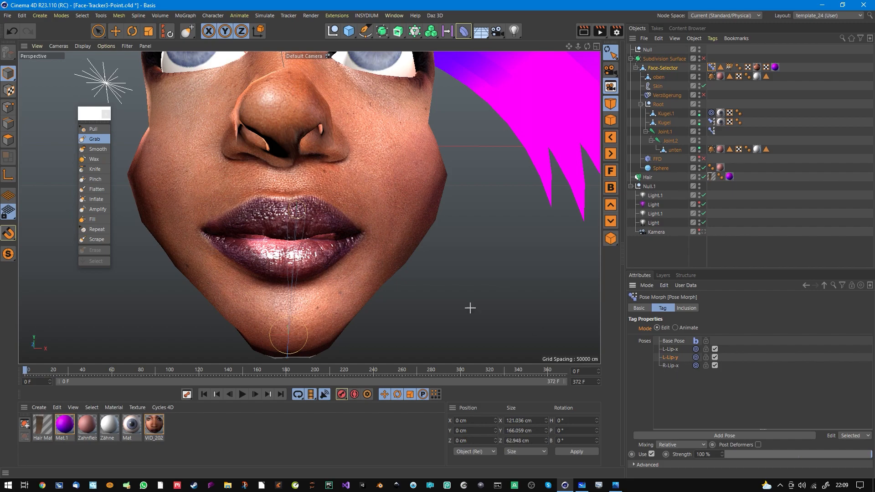
Pull the head's left mouth corner upward with the Grab brush to sculpt the L-Lip-y pose.
{"action": "scroll", "coordinate": [365, 234], "scroll_direction": "up", "scroll_amount": 2}
{"action": "scroll", "coordinate": [363, 239], "scroll_direction": "down", "scroll_amount": 3}
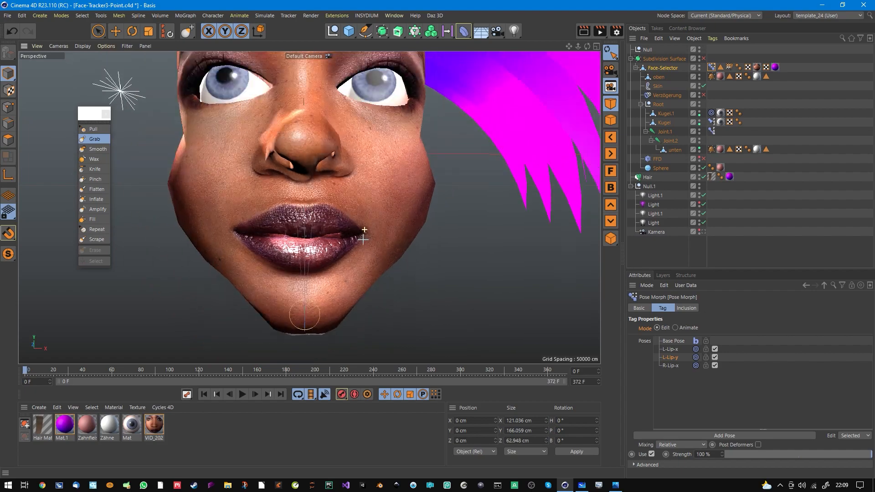
{"action": "scroll", "coordinate": [363, 239], "scroll_direction": "up", "scroll_amount": 1}
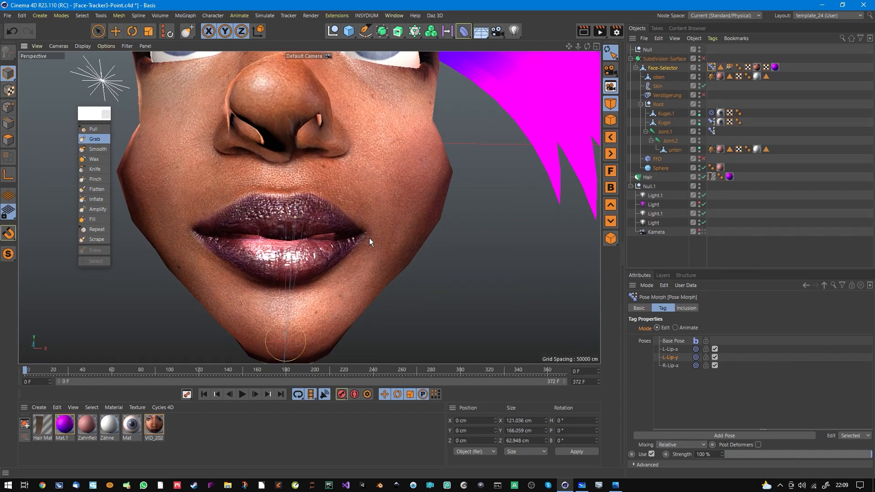
{"action": "mouse_move", "coordinate": [369, 236]}
{"action": "left_mouse_down"}
{"action": "mouse_move", "coordinate": [371, 220]}
{"action": "mouse_move", "coordinate": [345, 203]}
{"action": "left_mouse_up"}
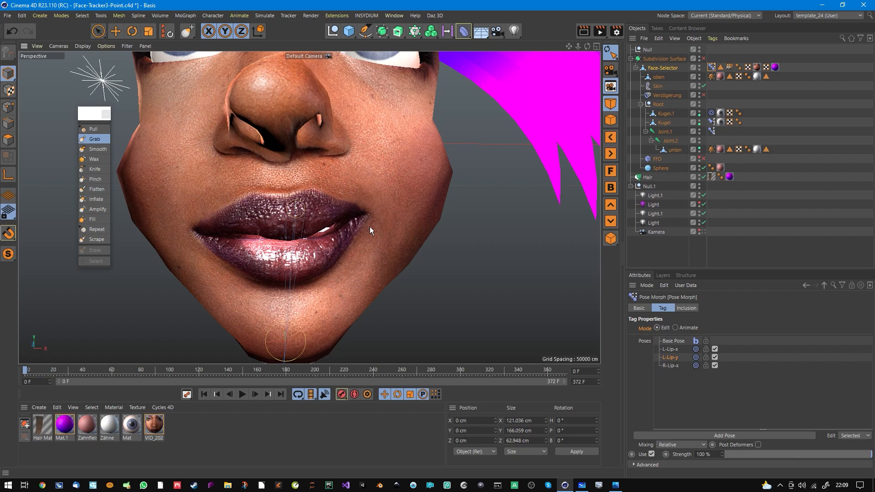
Refine the L-Lip-y pose with small upward Grab strokes on the middle of the lips and the left mouth corner.
{"action": "scroll", "coordinate": [372, 229], "scroll_direction": "up", "scroll_amount": 5}
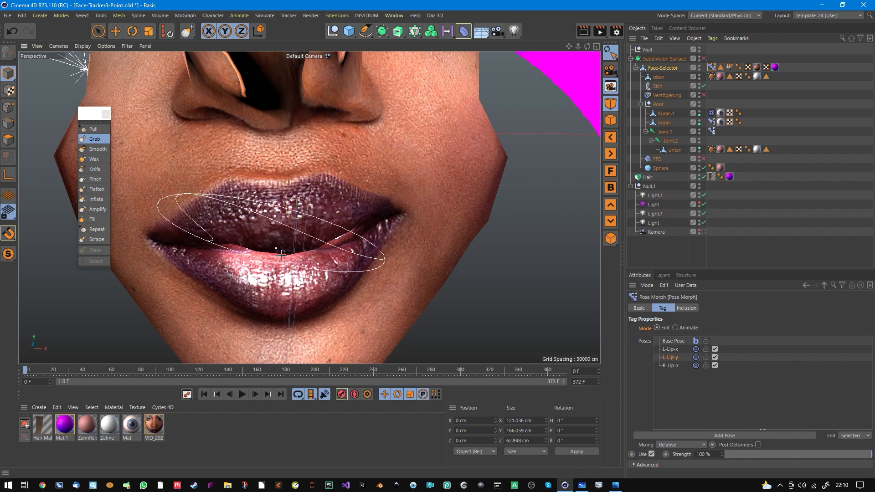
{"action": "scroll", "coordinate": [298, 249], "scroll_direction": "up", "scroll_amount": 3}
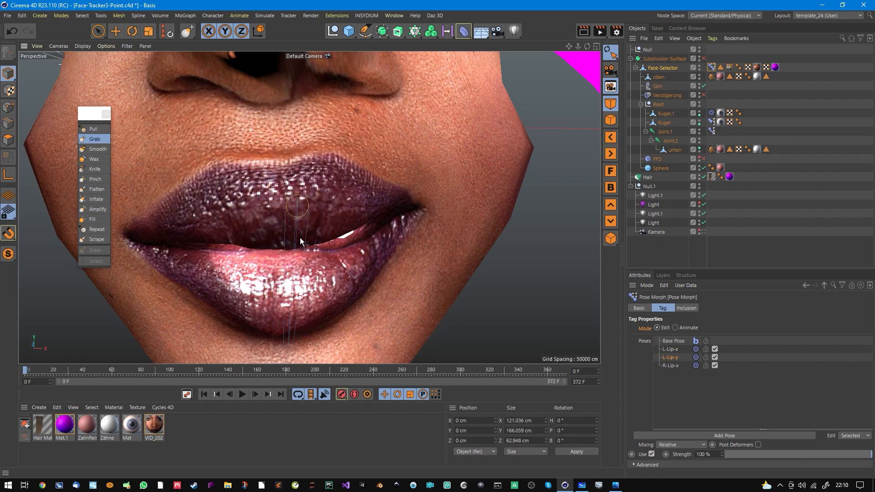
{"action": "left_click_drag", "start_coordinate": [294, 244], "coordinate": [299, 231]}
{"action": "left_click_drag", "start_coordinate": [318, 274], "coordinate": [321, 270]}
{"action": "left_click_drag", "start_coordinate": [348, 226], "coordinate": [346, 222]}
{"action": "left_click_drag", "start_coordinate": [409, 205], "coordinate": [414, 198]}
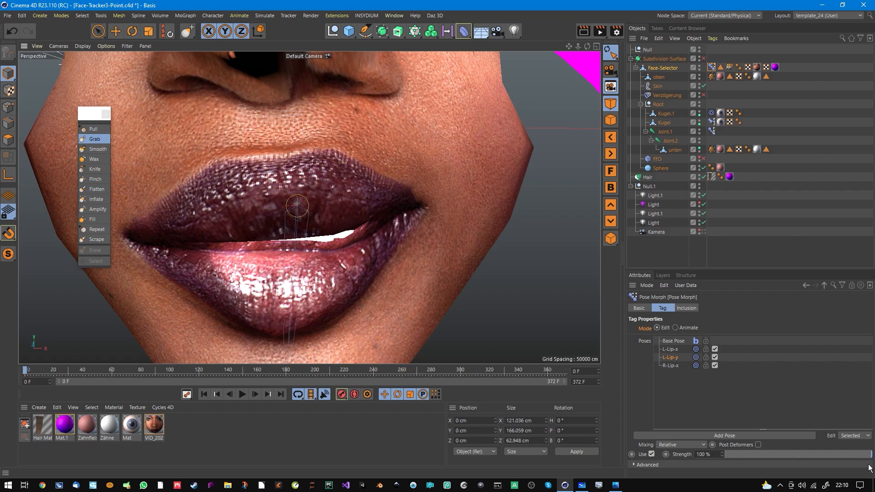
Test the L-Lip-y pose's strength, touch up the lip shape with Grab, and leave the strength at 0 %.
{"action": "left_click_drag", "start_coordinate": [770, 452], "coordinate": [871, 451]}
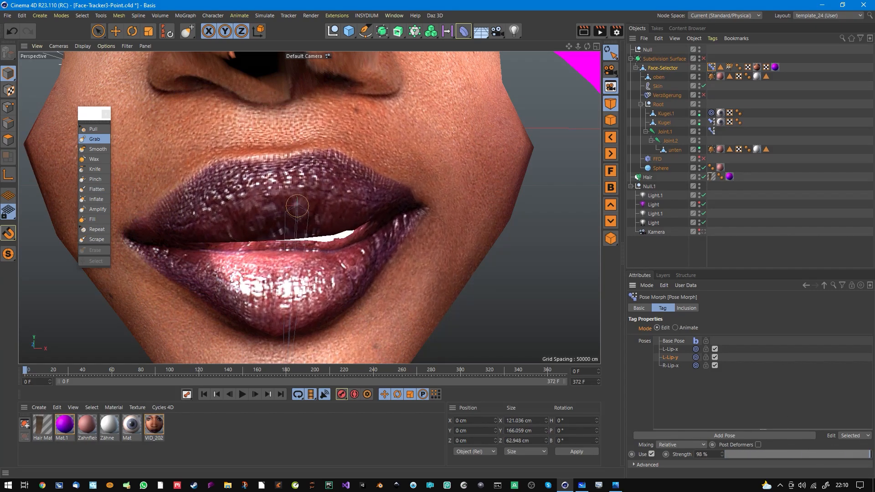
{"action": "left_click_drag", "start_coordinate": [300, 206], "coordinate": [300, 211]}
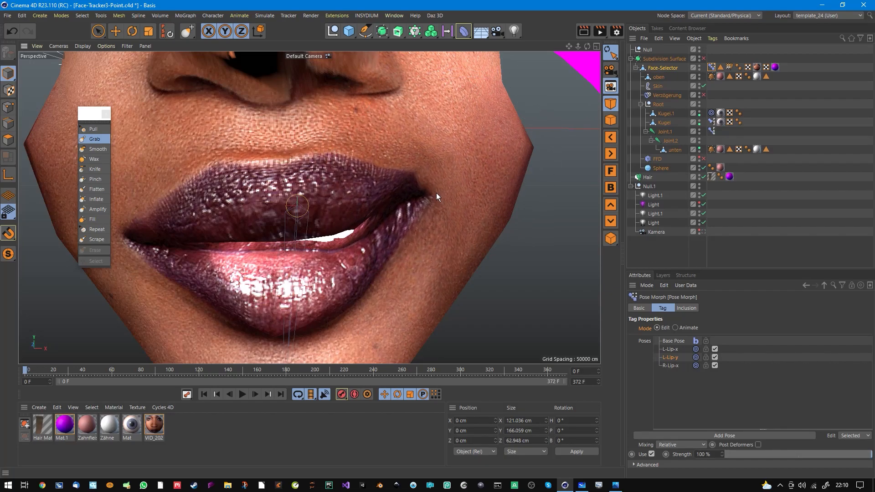
{"action": "scroll", "coordinate": [425, 179], "scroll_direction": "down", "scroll_amount": 3}
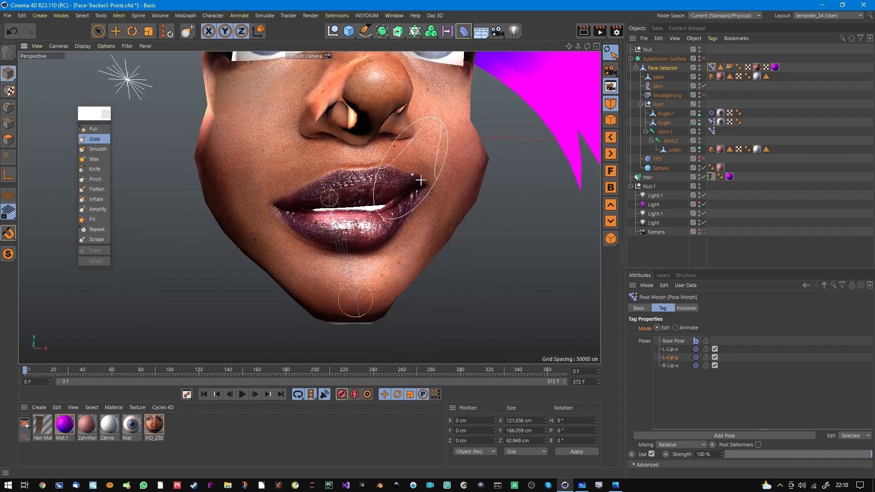
{"action": "scroll", "coordinate": [420, 181], "scroll_direction": "down", "scroll_amount": 2}
{"action": "scroll", "coordinate": [374, 210], "scroll_direction": "up", "scroll_amount": 4}
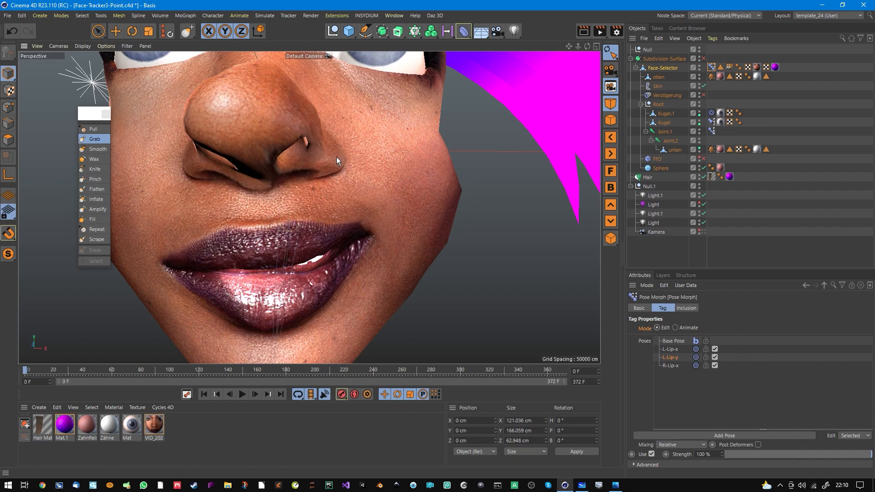
{"action": "mouse_move", "coordinate": [821, 454]}
{"action": "left_mouse_down"}
{"action": "mouse_move", "coordinate": [719, 454]}
{"action": "mouse_move", "coordinate": [797, 455]}
{"action": "mouse_move", "coordinate": [596, 414]}
{"action": "mouse_move", "coordinate": [810, 382]}
{"action": "mouse_move", "coordinate": [620, 398]}
{"action": "left_mouse_up"}
Copy and paste the L-Lip-y pose and rename the duplicate R-Lip-y.
{"action": "right_click", "coordinate": [677, 367]}
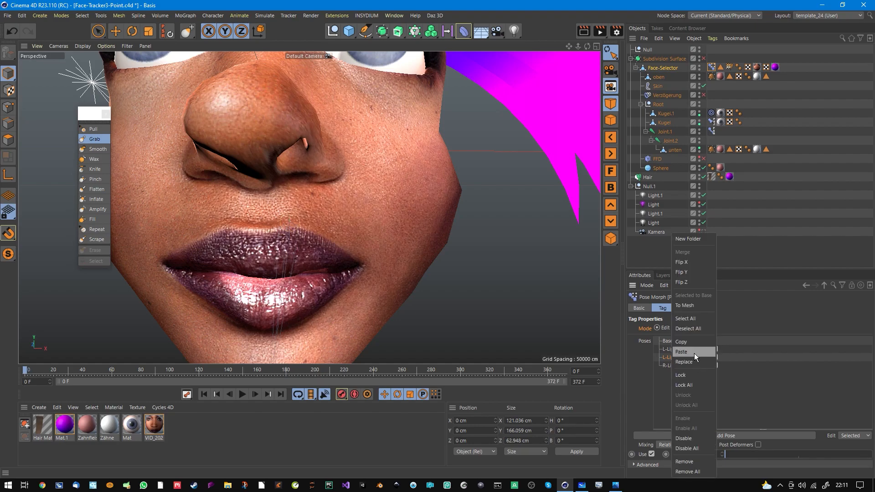
{"action": "left_click", "coordinate": [690, 344]}
{"action": "right_click", "coordinate": [678, 360]}
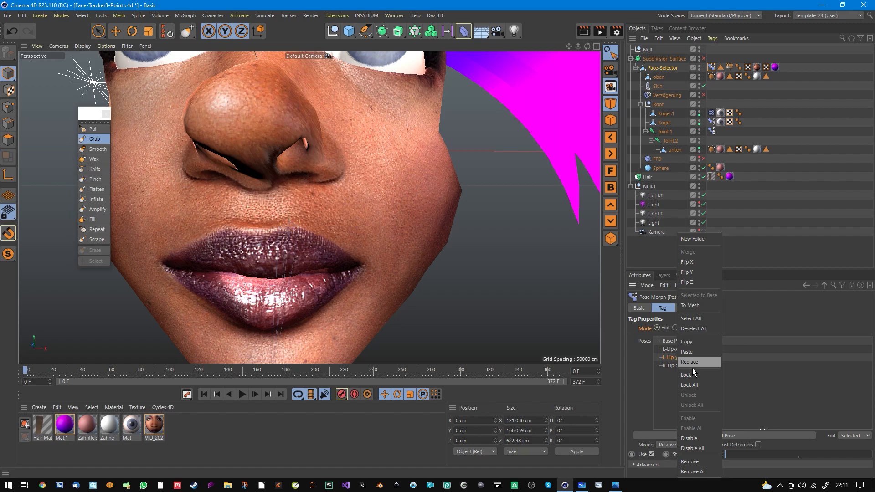
{"action": "left_click", "coordinate": [687, 352]}
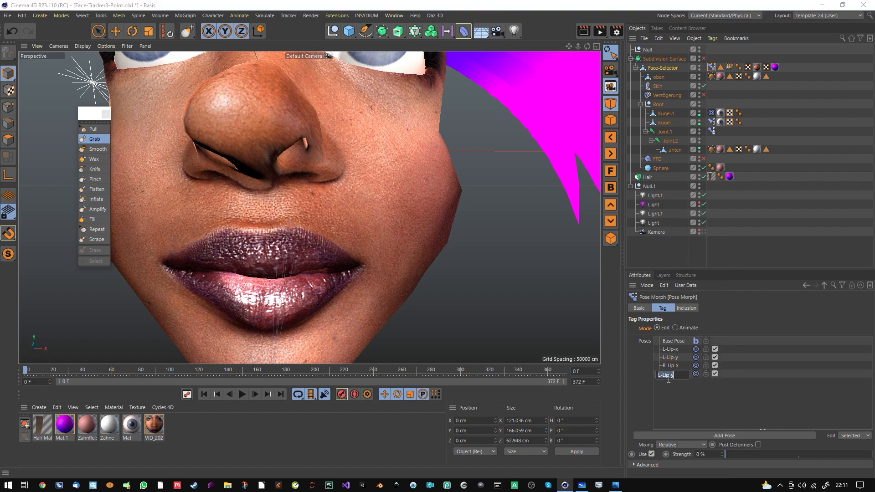
{"action": "double_click", "coordinate": [667, 374]}
{"action": "left_click", "coordinate": [670, 414]}
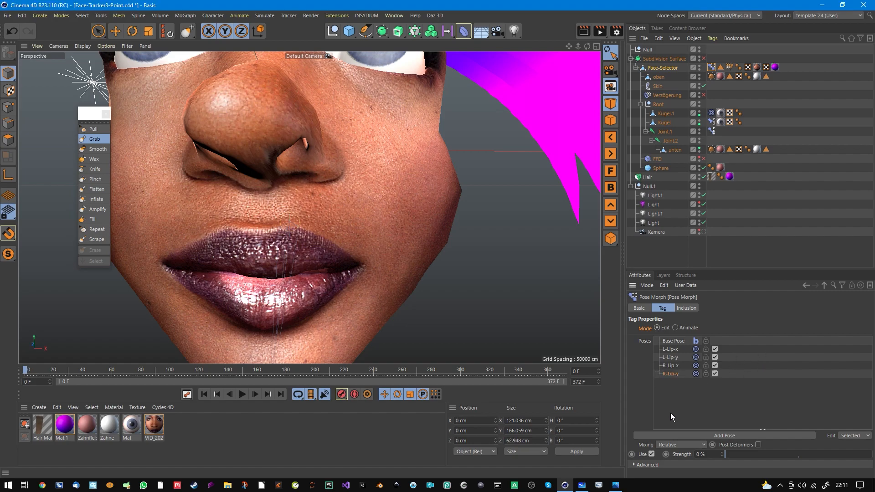
Flip the R-Lip-y pose along X, test its strength, and return it to 0 %.
{"action": "right_click", "coordinate": [670, 382]}
{"action": "left_click", "coordinate": [657, 379]}
{"action": "right_click", "coordinate": [672, 378]}
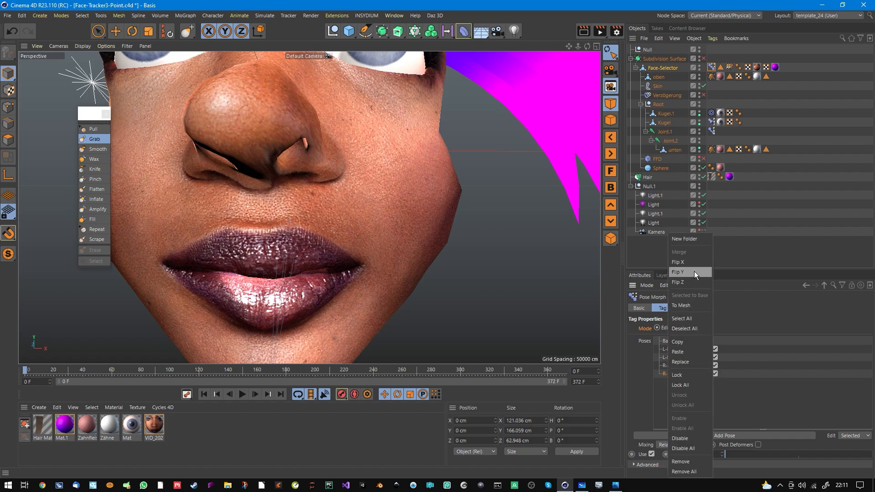
{"action": "left_click", "coordinate": [695, 271]}
{"action": "left_click_drag", "start_coordinate": [766, 455], "coordinate": [720, 454]}
Try the R-Lip-x pose's strength, and set the R-Lip-y pose to 100 % to inspect the lips up close.
{"action": "left_click", "coordinate": [669, 368]}
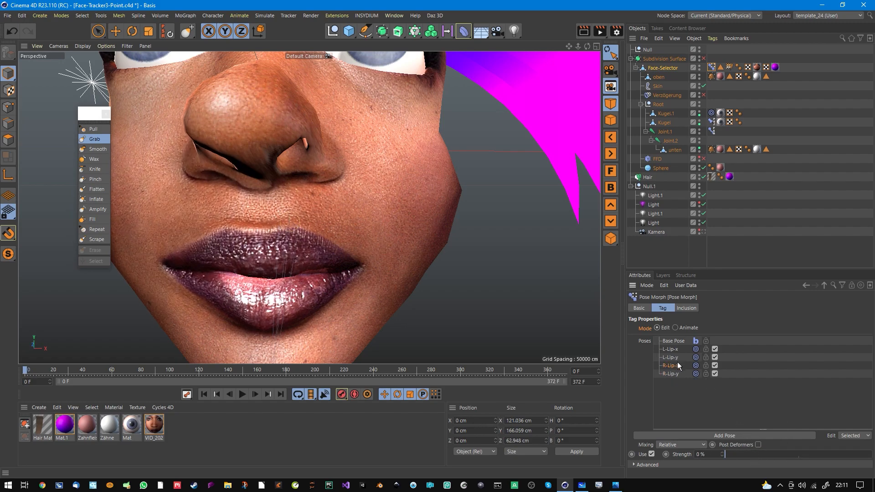
{"action": "left_click_drag", "start_coordinate": [744, 449], "coordinate": [871, 454]}
{"action": "left_click", "coordinate": [673, 374]}
{"action": "mouse_move", "coordinate": [260, 278]}
{"action": "left_mouse_down", "text": "alt"}
{"action": "mouse_move", "coordinate": [273, 264]}
{"action": "mouse_move", "coordinate": [270, 239]}
{"action": "left_mouse_up", "text": "alt"}
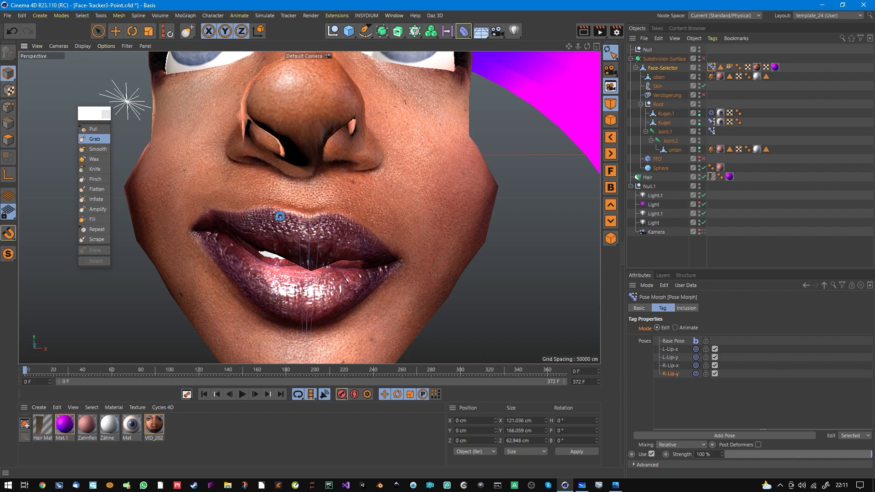
{"action": "scroll", "coordinate": [328, 271], "scroll_direction": "up", "scroll_amount": 2}
{"action": "scroll", "coordinate": [324, 270], "scroll_direction": "up", "scroll_amount": 2}
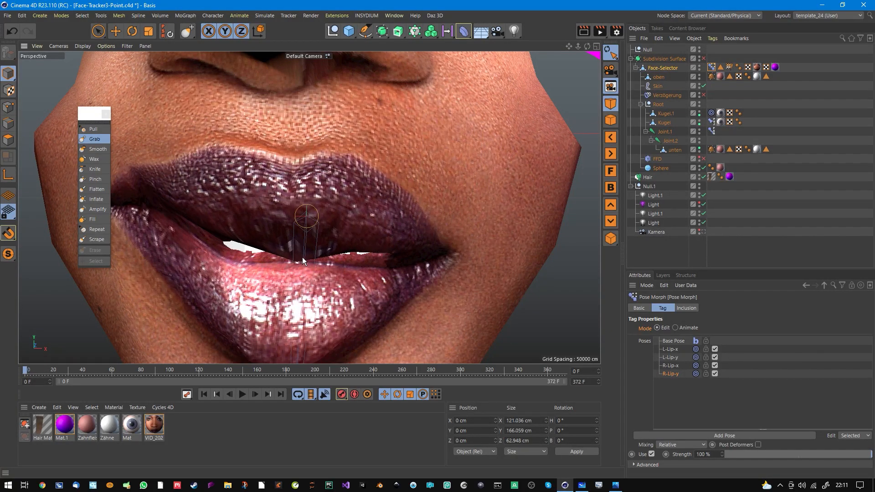
{"action": "left_click_drag", "start_coordinate": [849, 456], "coordinate": [874, 450]}
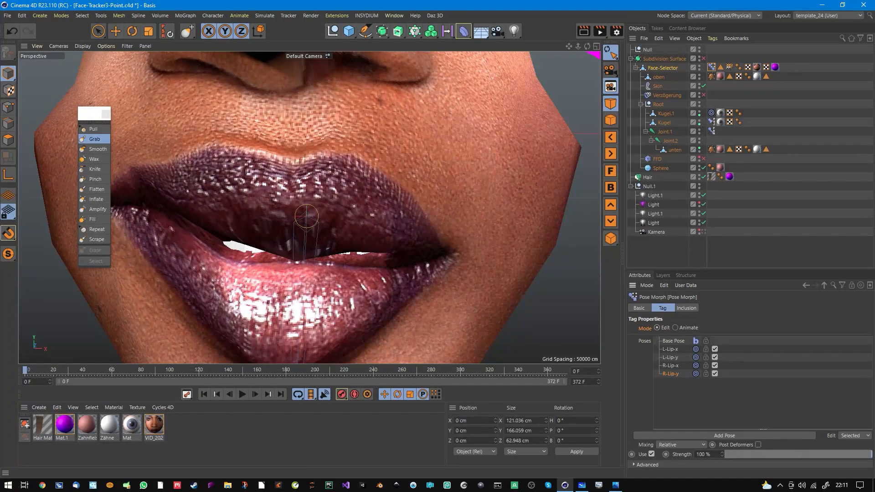
Adjust the head's right mouth corner and upper lip in the R-Lip-y pose with Grab strokes.
{"action": "left_click_drag", "start_coordinate": [226, 193], "coordinate": [254, 193], "text": "alt"}
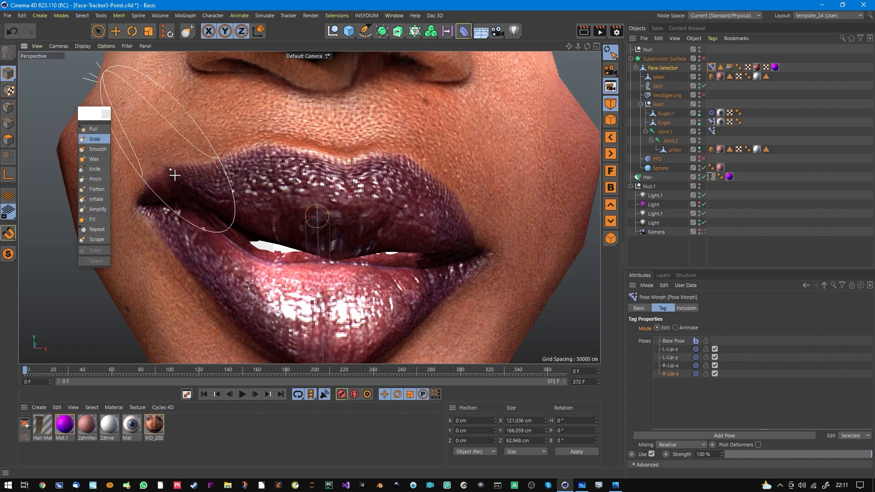
{"action": "mouse_move", "coordinate": [149, 187]}
{"action": "left_mouse_down"}
{"action": "mouse_move", "coordinate": [138, 196]}
{"action": "mouse_move", "coordinate": [176, 173]}
{"action": "mouse_move", "coordinate": [220, 171]}
{"action": "left_mouse_up"}
{"action": "left_click_drag", "start_coordinate": [261, 151], "coordinate": [261, 154]}
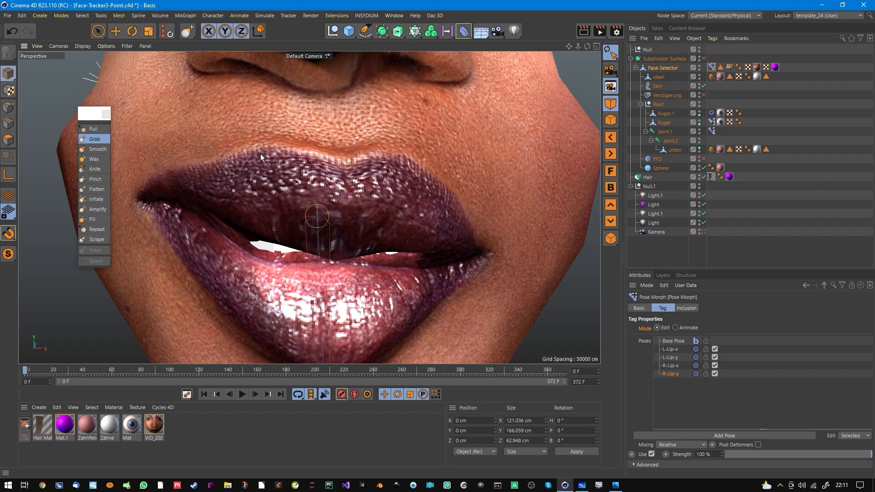
Set the R-Lip-y pose to 0 % strength and the L-Lip-y pose to 100 % to compare the two sides.
{"action": "left_click_drag", "start_coordinate": [775, 455], "coordinate": [718, 446]}
{"action": "left_click", "coordinate": [671, 359]}
{"action": "left_click_drag", "start_coordinate": [778, 455], "coordinate": [872, 453]}
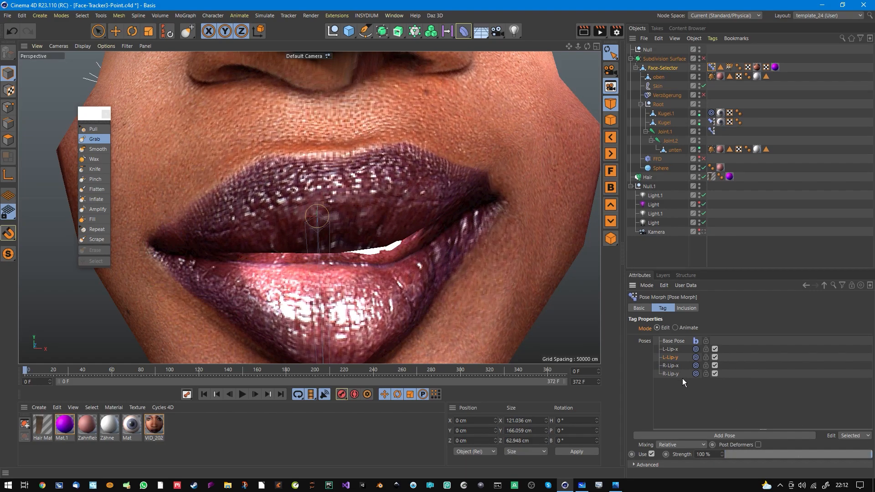
Check the R-Lip-y pose at 100 % strength on the lips, and return it to 0 %.
{"action": "left_click", "coordinate": [684, 378]}
{"action": "mouse_move", "coordinate": [778, 455]}
{"action": "left_mouse_down"}
{"action": "mouse_move", "coordinate": [871, 455]}
{"action": "mouse_move", "coordinate": [744, 454]}
{"action": "mouse_move", "coordinate": [872, 454]}
{"action": "left_mouse_up"}
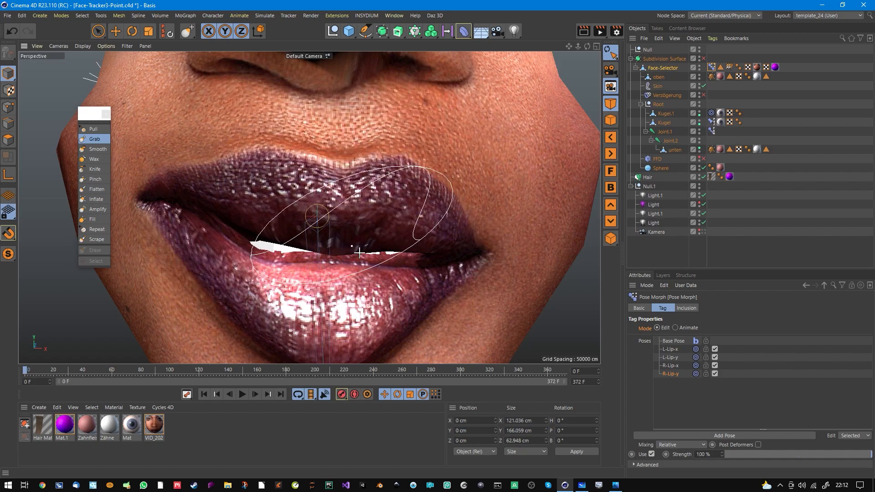
{"action": "scroll", "coordinate": [344, 253], "scroll_direction": "down", "scroll_amount": 5}
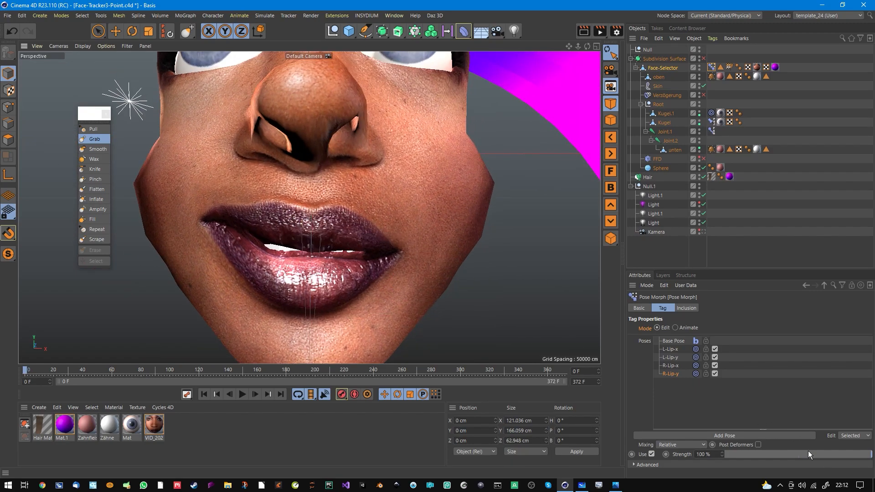
{"action": "left_click_drag", "start_coordinate": [816, 455], "coordinate": [722, 454]}
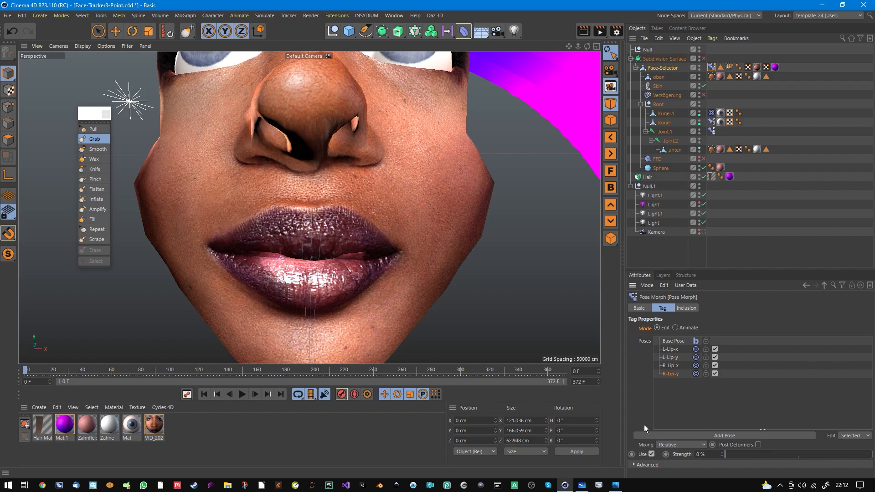
Set the L-Lip-y pose's strength to 0 %, and select the R-Lip-y pose.
{"action": "left_click", "coordinate": [670, 357]}
{"action": "left_click_drag", "start_coordinate": [785, 456], "coordinate": [613, 434]}
{"action": "left_click", "coordinate": [676, 374]}
{"action": "scroll", "coordinate": [338, 237], "scroll_direction": "down", "scroll_amount": 5}
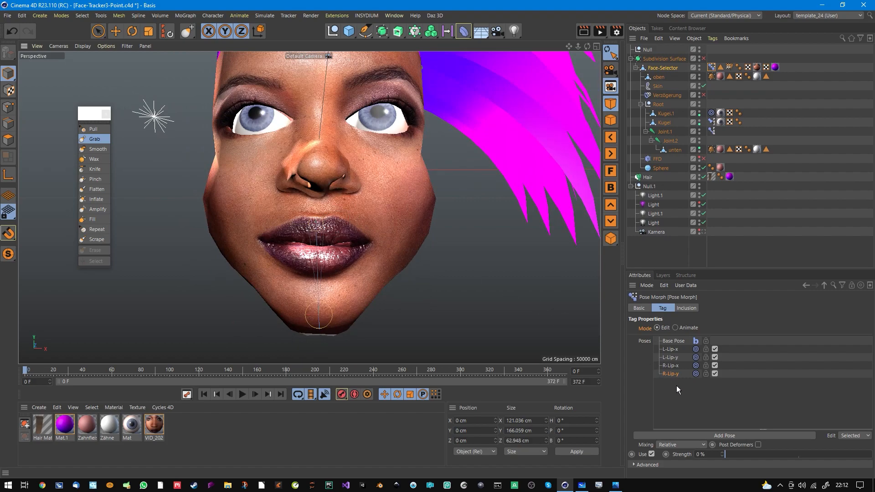
Add two new poses to the Face-Selector's Pose Morph tag.
{"action": "left_click", "coordinate": [677, 403]}
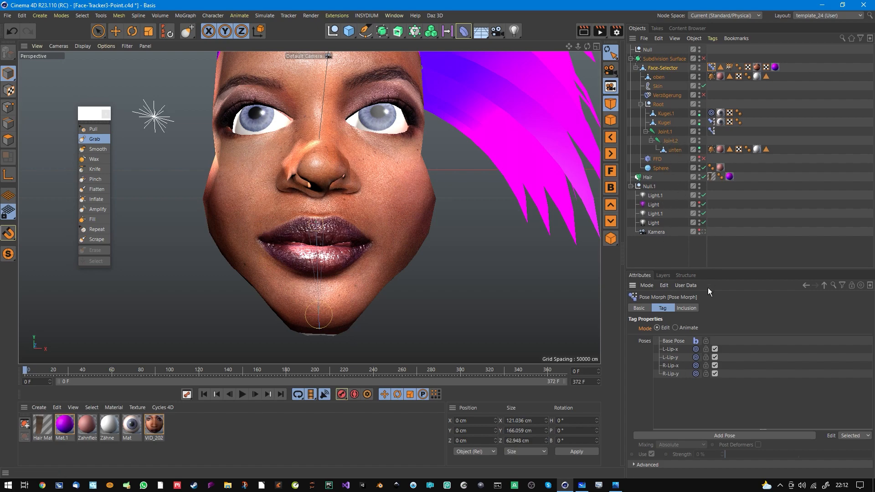
{"action": "left_click", "coordinate": [722, 436]}
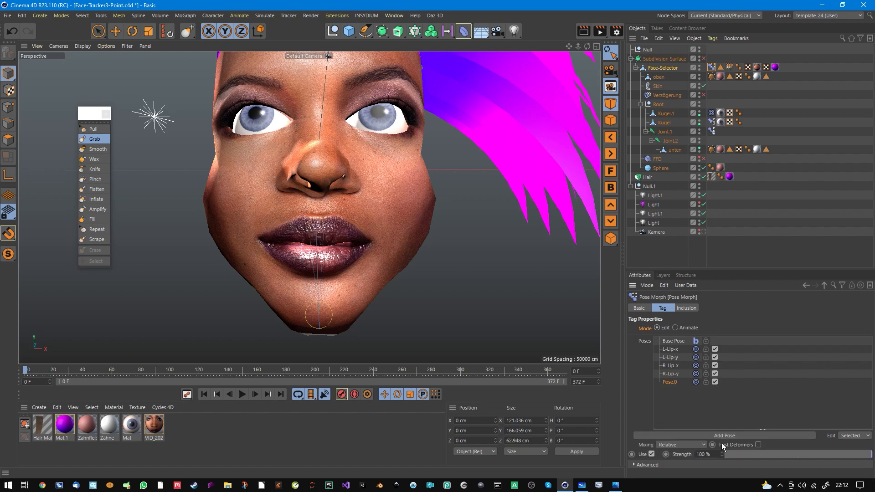
{"action": "left_click", "coordinate": [718, 434]}
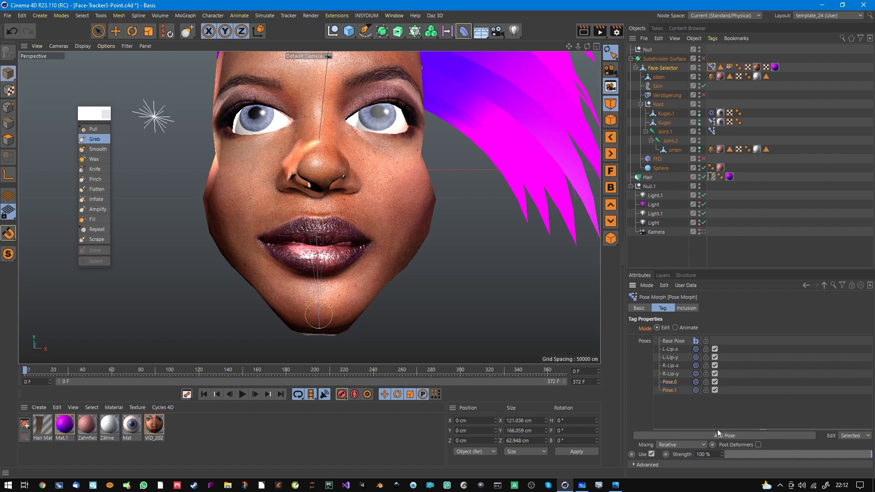
Name the two newly added poses Jaw and JawL.
{"action": "double_click", "coordinate": [678, 388]}
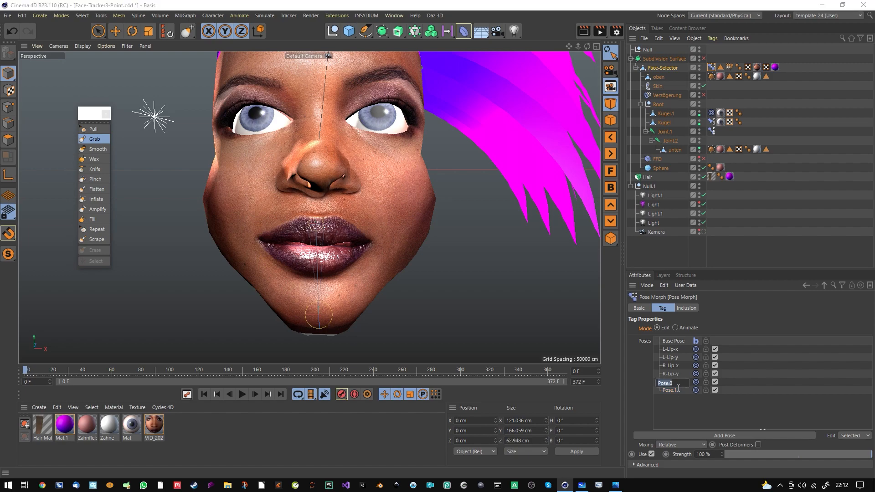
{"action": "key", "text": "BackSpace"}
{"action": "type", "text": "Jaw"}
{"action": "key", "text": "Return"}
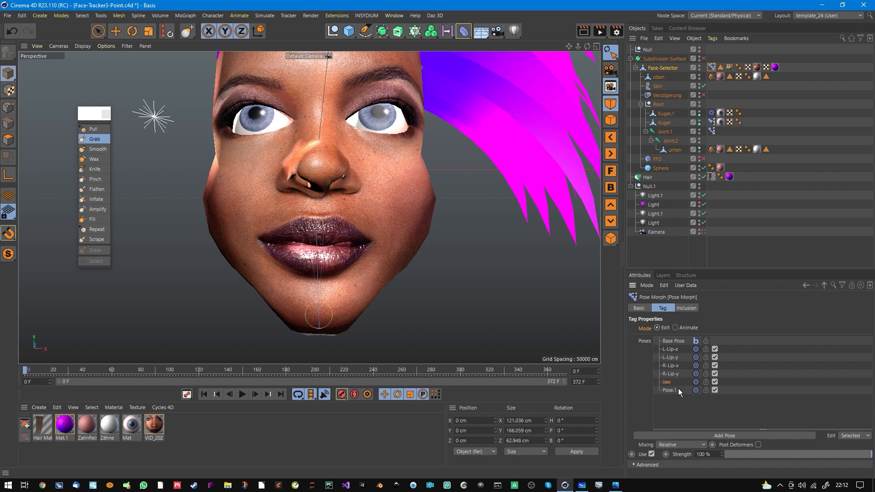
{"action": "double_click", "coordinate": [677, 392]}
{"action": "type", "text": "Jaw"}
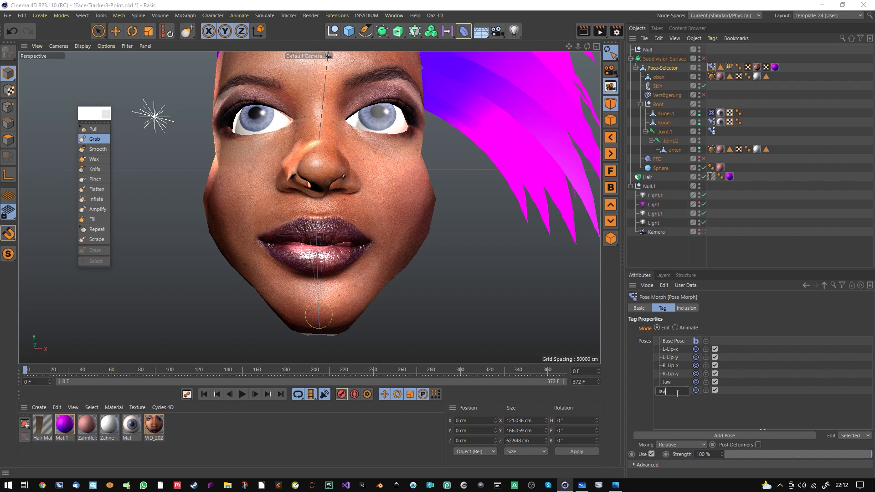
{"action": "type", "text": "l"}
{"action": "key", "text": "Return"}
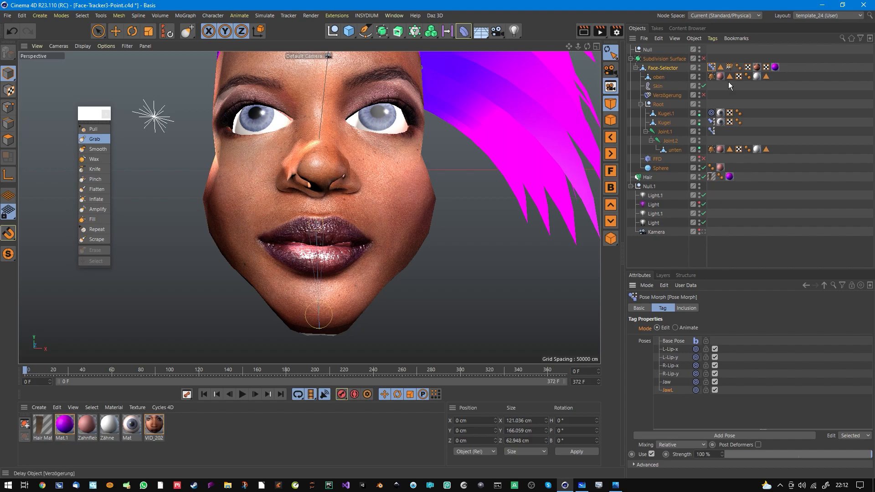
Look up the jaw pose names in the Layout.png reference image and in the Face-Track script's code.
{"action": "left_click", "coordinate": [615, 484]}
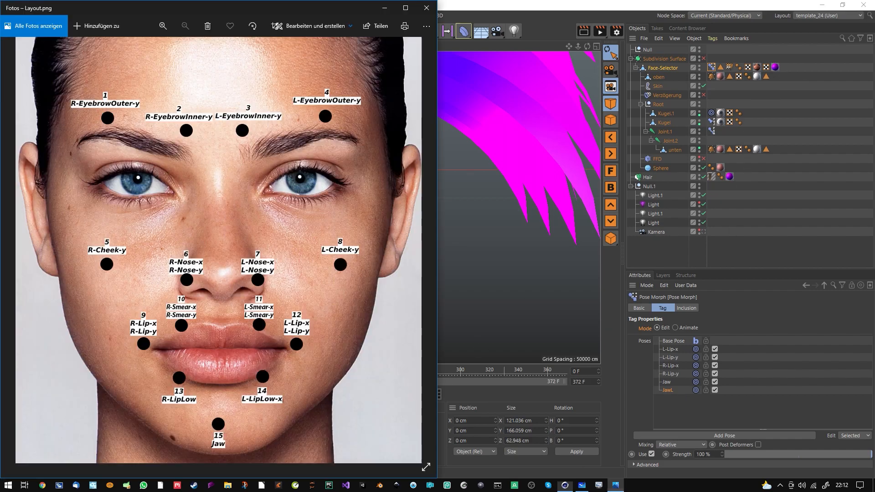
{"action": "left_click", "coordinate": [616, 484]}
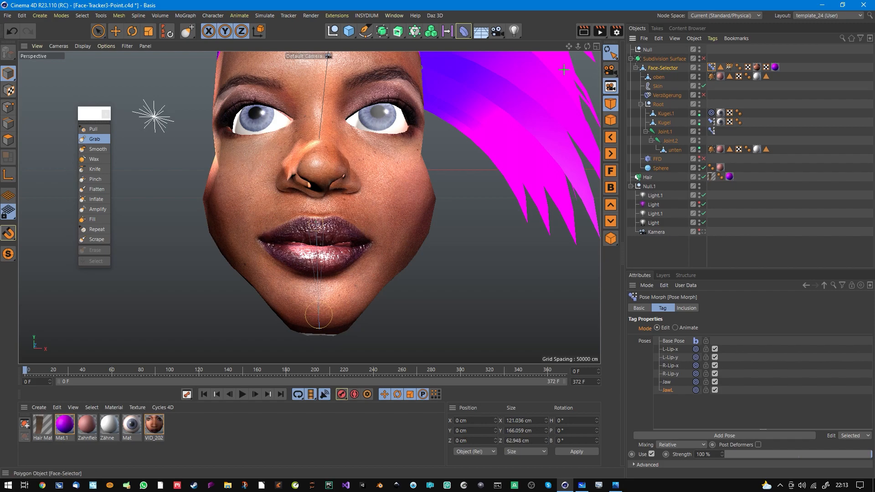
{"action": "left_click", "coordinate": [337, 16]}
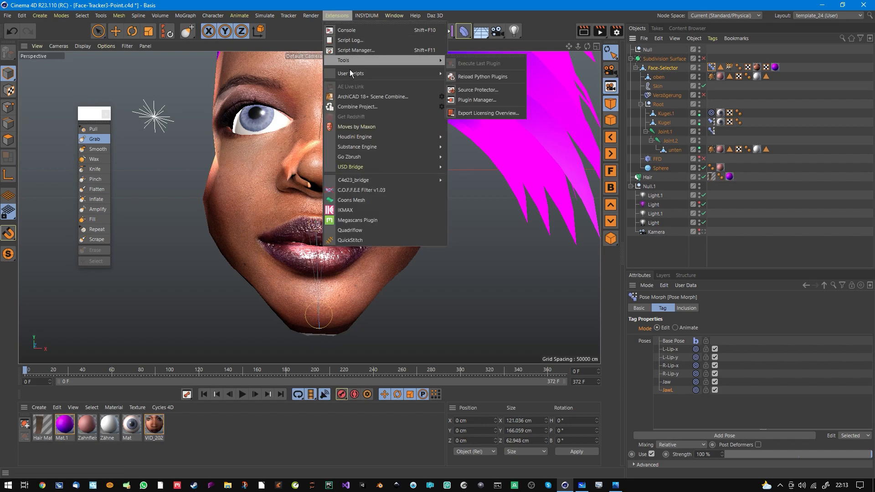
{"action": "mouse_move", "coordinate": [353, 76]}
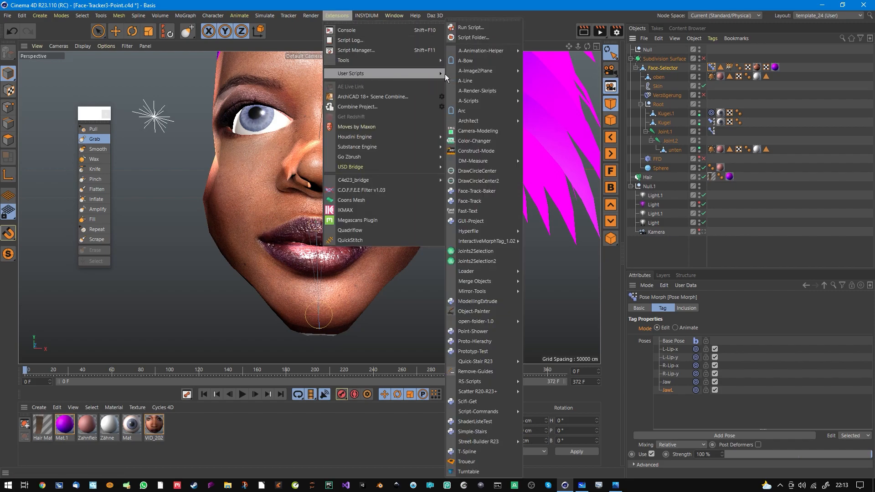
{"action": "left_click", "coordinate": [352, 52]}
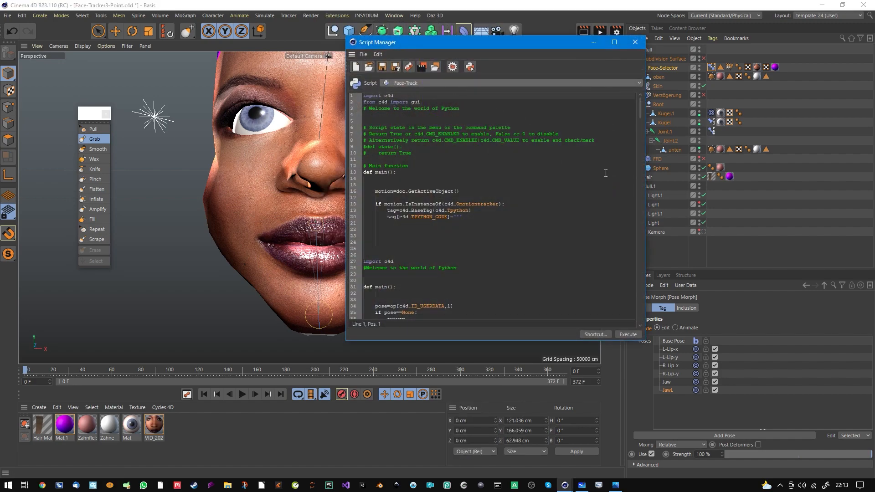
{"action": "left_click_drag", "start_coordinate": [642, 118], "coordinate": [649, 139]}
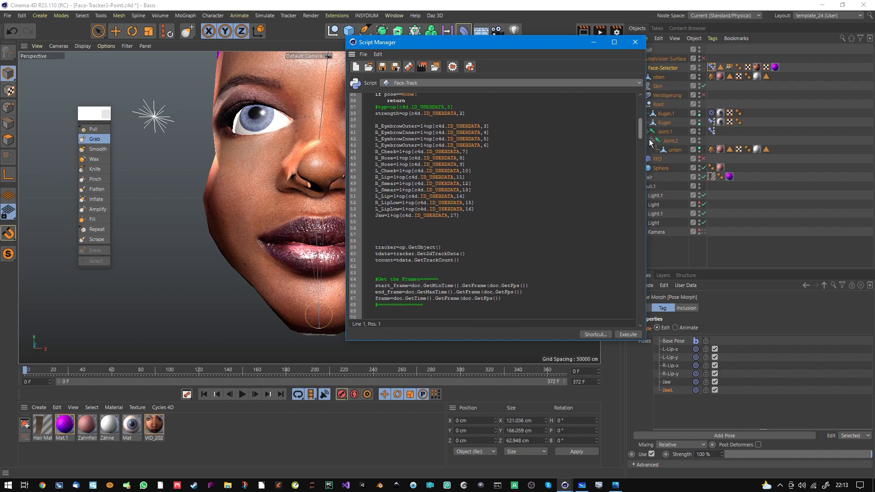
{"action": "left_click_drag", "start_coordinate": [649, 142], "coordinate": [653, 168]}
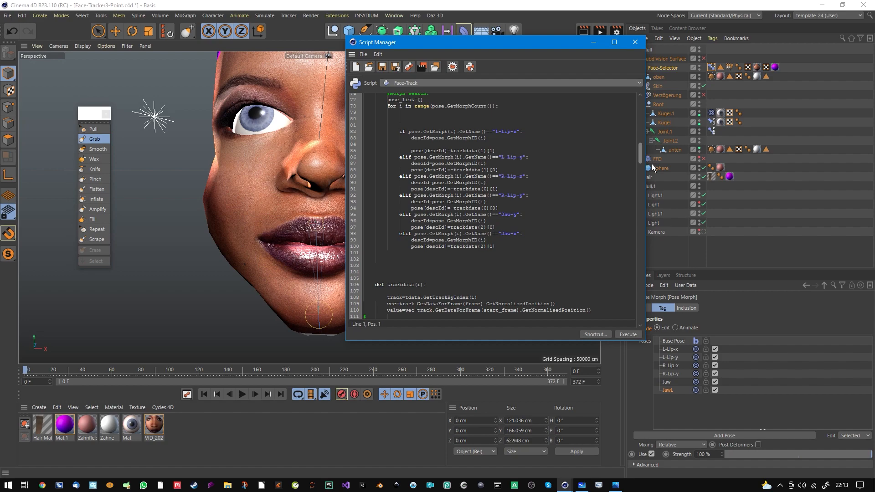
{"action": "left_click_drag", "start_coordinate": [652, 168], "coordinate": [652, 132]}
{"action": "left_click", "coordinate": [637, 43]}
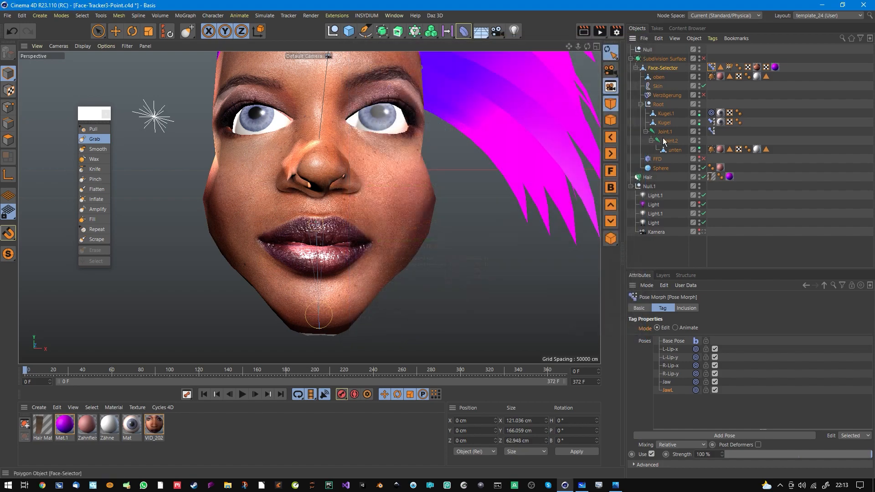
Rename the Jaw pose to Jaw-x and the JawL pose to Jaw-y.
{"action": "double_click", "coordinate": [673, 384]}
{"action": "type", "text": "-x"}
{"action": "key", "text": "Return"}
{"action": "double_click", "coordinate": [673, 391]}
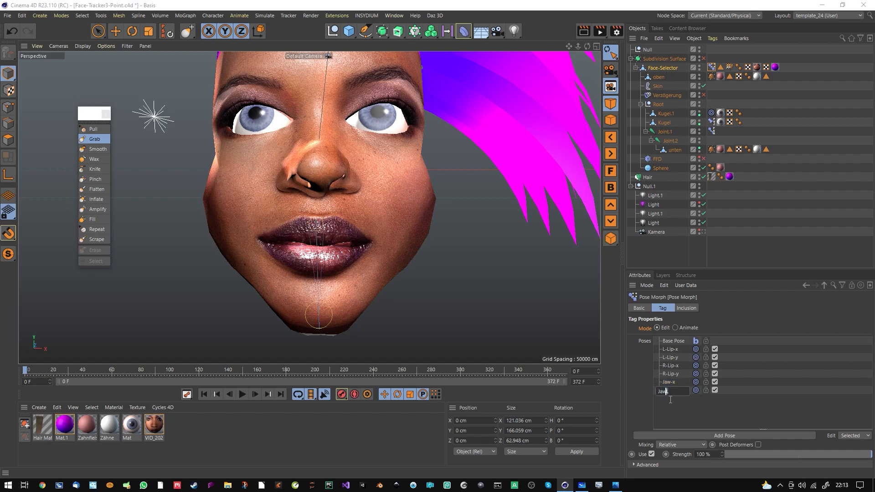
{"action": "type", "text": "-y"}
{"action": "key", "text": "Return"}
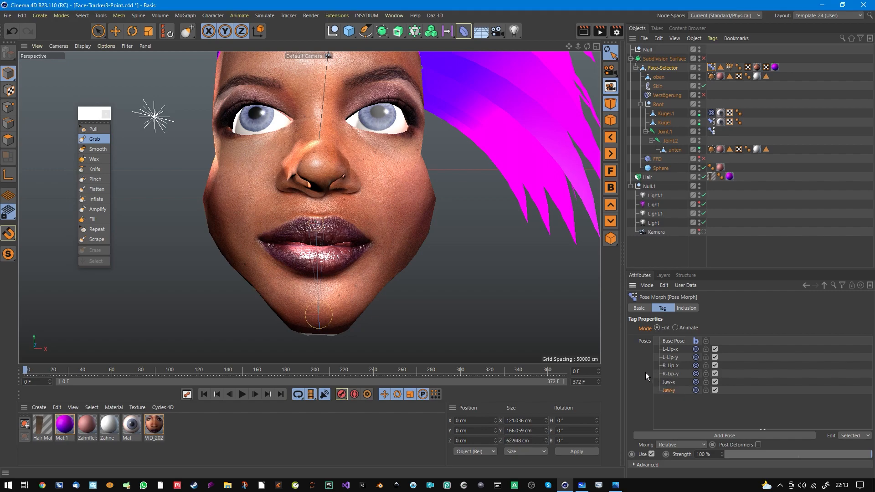
Switch the Pose Morph tag to Animate mode, and set L-Lip-x, Jaw-x and Jaw-y to 0 %.
{"action": "left_click", "coordinate": [680, 332]}
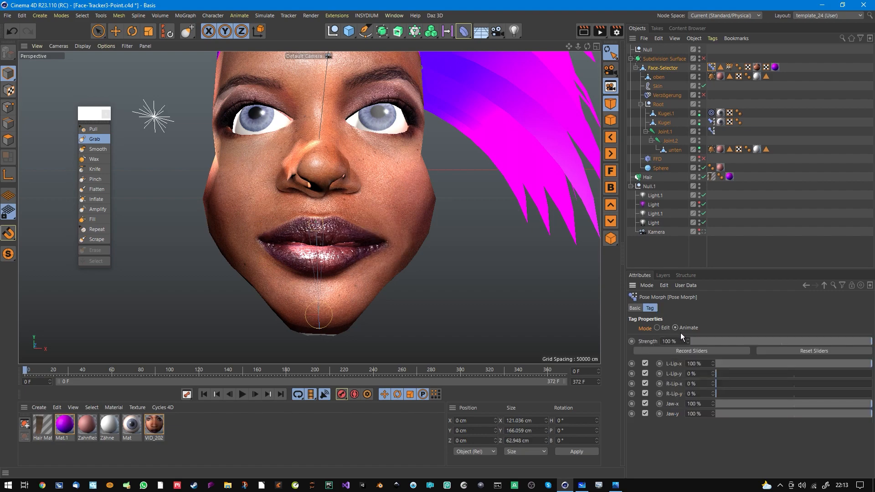
{"action": "left_click", "coordinate": [747, 404]}
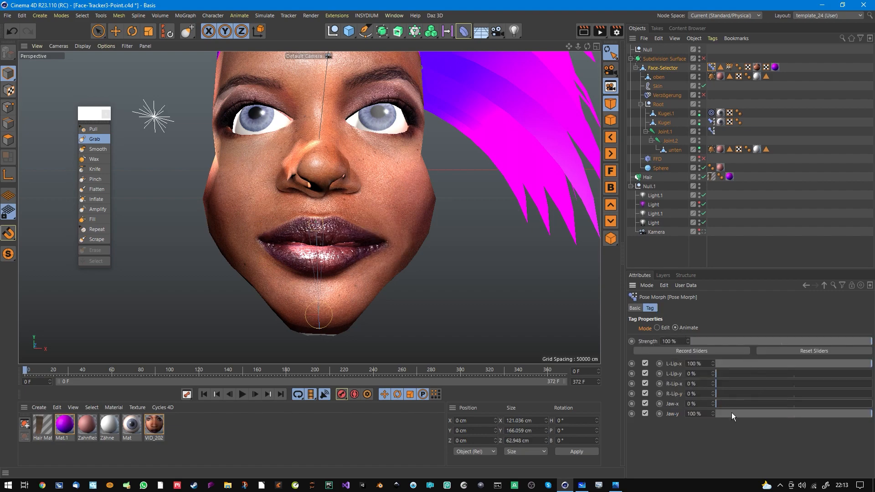
{"action": "left_click_drag", "start_coordinate": [762, 363], "coordinate": [689, 373]}
{"action": "left_click_drag", "start_coordinate": [748, 414], "coordinate": [711, 412]}
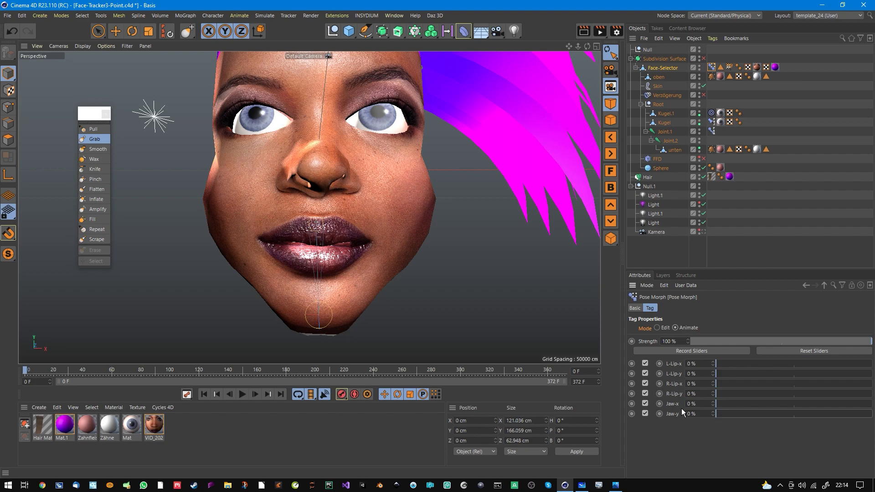
Try the Jaw-x strength at 18 %, return it to 0 %, and select the Jaw-y parameter.
{"action": "left_click_drag", "start_coordinate": [735, 406], "coordinate": [764, 409]}
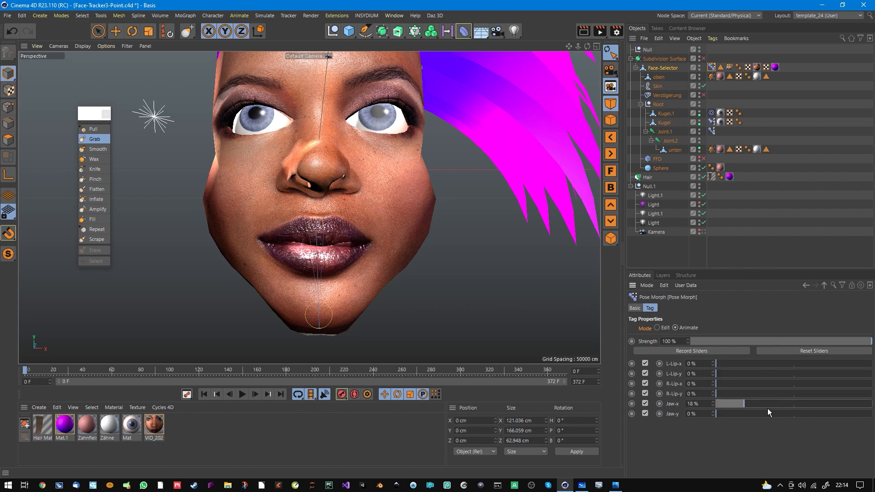
{"action": "left_click", "coordinate": [680, 409]}
{"action": "left_click", "coordinate": [676, 415]}
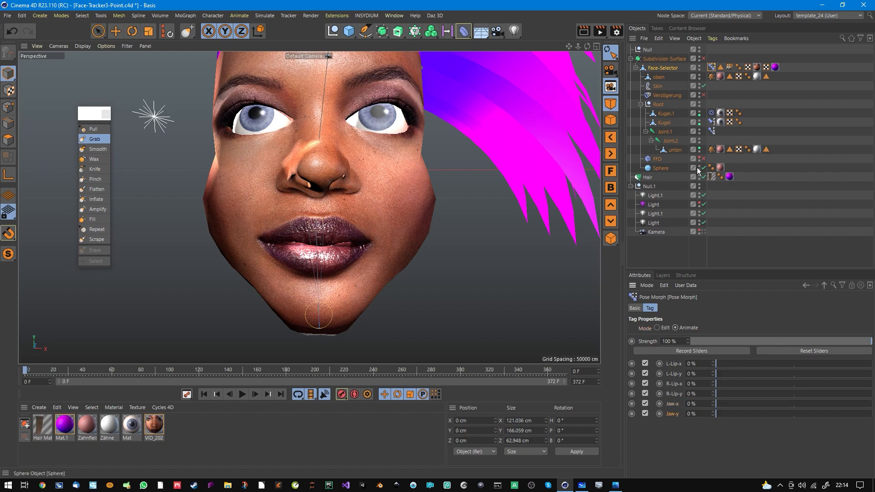
Inspect the Jaw and JawL parameters of Joint.1's Pose Morph tag, and return to the Face-Selector's Pose Morph tag.
{"action": "left_click", "coordinate": [712, 132]}
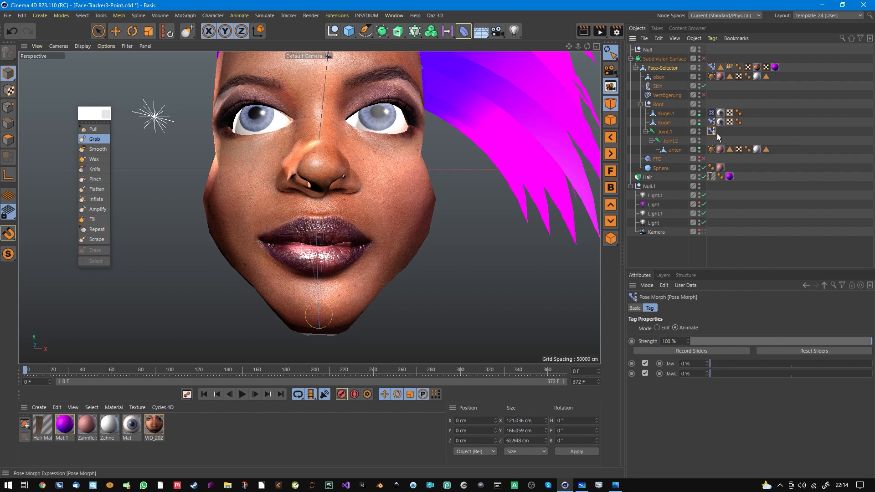
{"action": "left_click", "coordinate": [674, 368]}
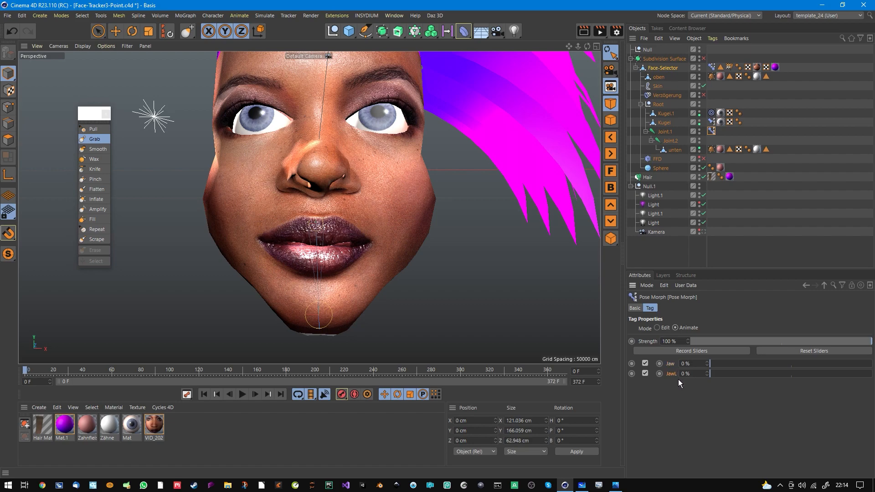
{"action": "left_click", "coordinate": [711, 67]}
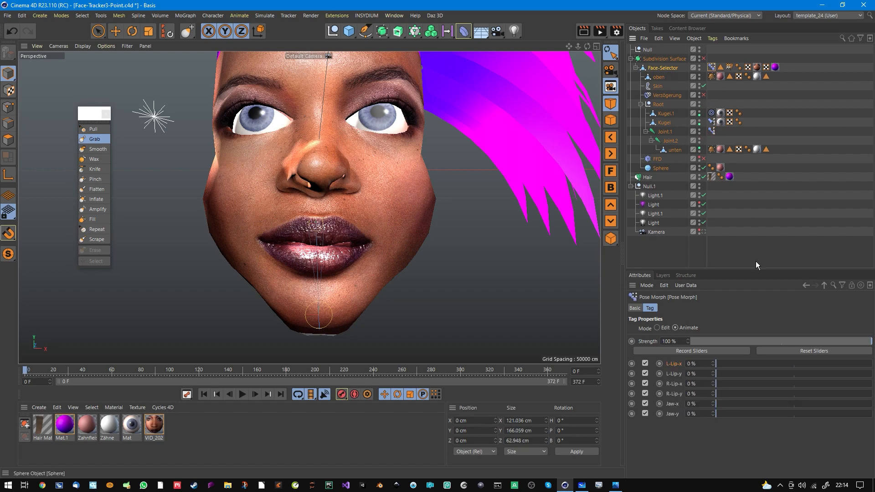
{"action": "right_click", "coordinate": [679, 407]}
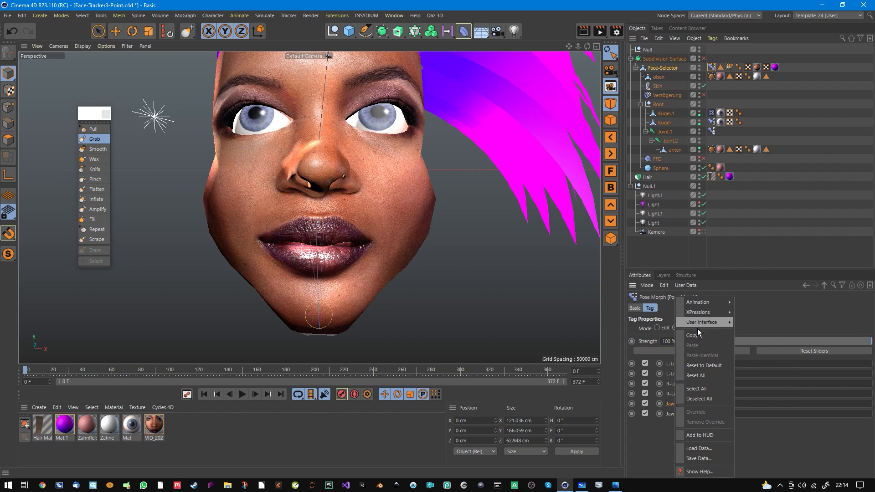
{"action": "mouse_move", "coordinate": [700, 326]}
{"action": "left_click", "coordinate": [673, 418]}
{"action": "left_click", "coordinate": [676, 415], "text": "shift"}
{"action": "right_click", "coordinate": [676, 414]}
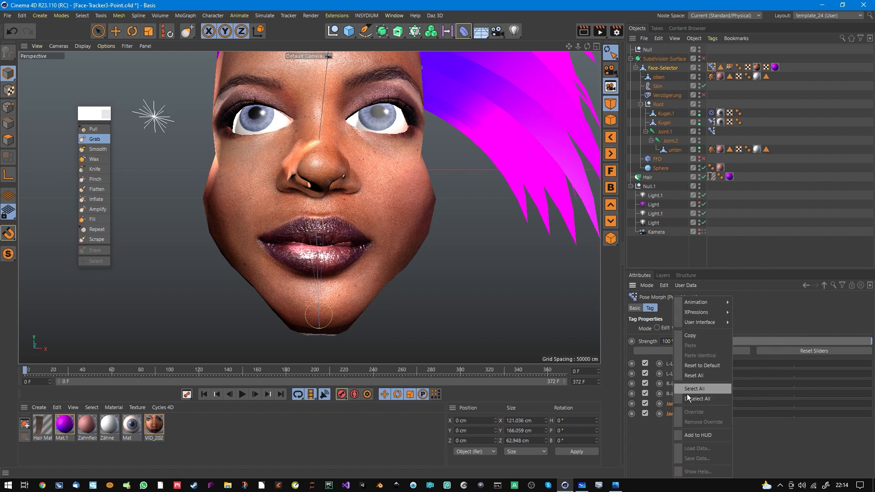
{"action": "mouse_move", "coordinate": [704, 331]}
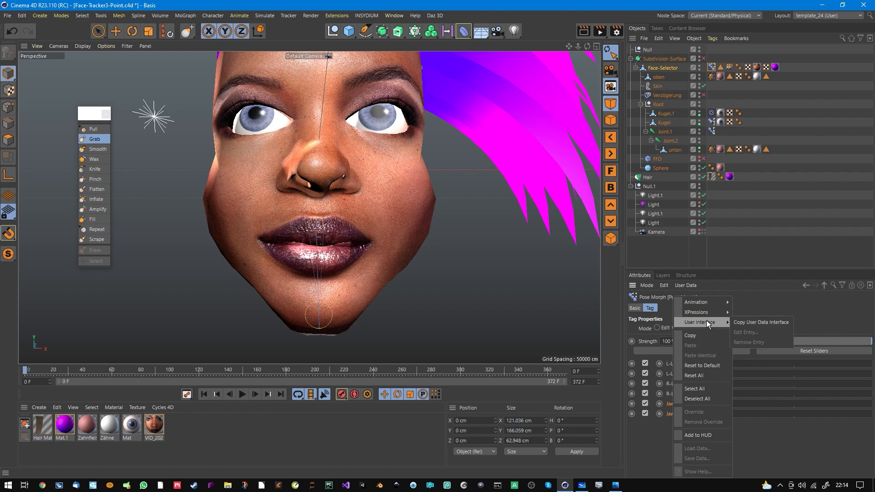
{"action": "left_click", "coordinate": [663, 434]}
{"action": "right_click", "coordinate": [675, 407]}
{"action": "left_click", "coordinate": [674, 415]}
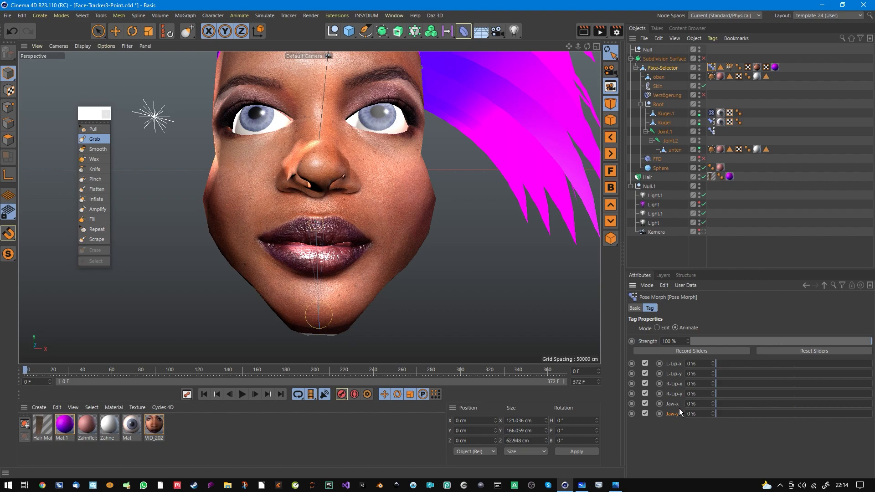
Set the Face-Selector's Jaw-x morph strength as an XPresso driver.
{"action": "right_click", "coordinate": [679, 411]}
{"action": "mouse_move", "coordinate": [709, 315]}
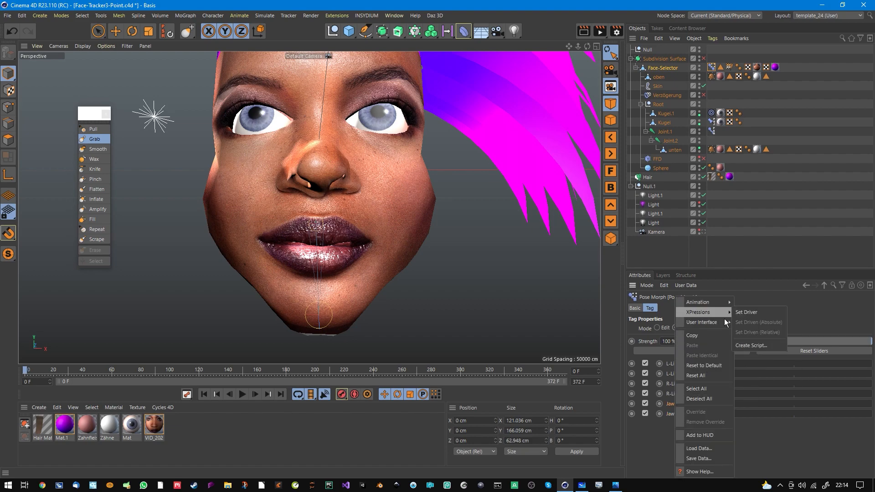
{"action": "left_click", "coordinate": [744, 313]}
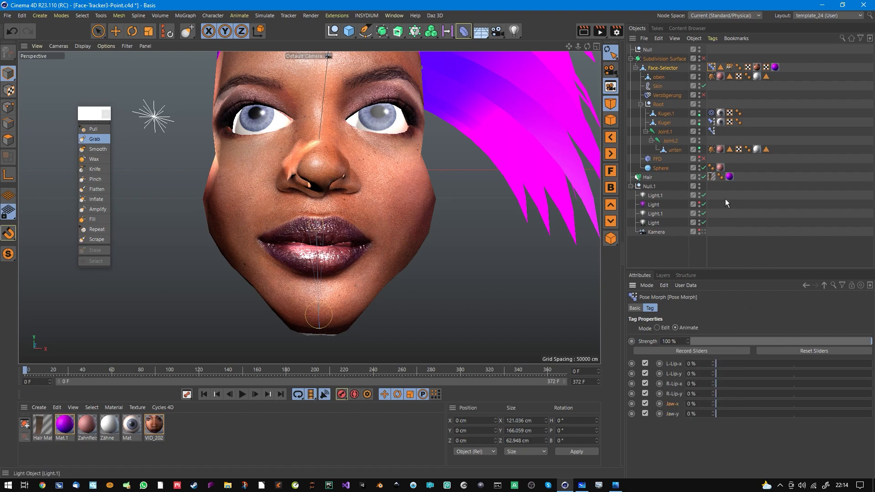
Try Joint.1's Jaw pose and return it to 0 %, and set the Face-Selector's Jaw-y morph strength as the XPresso driver.
{"action": "left_click", "coordinate": [713, 131]}
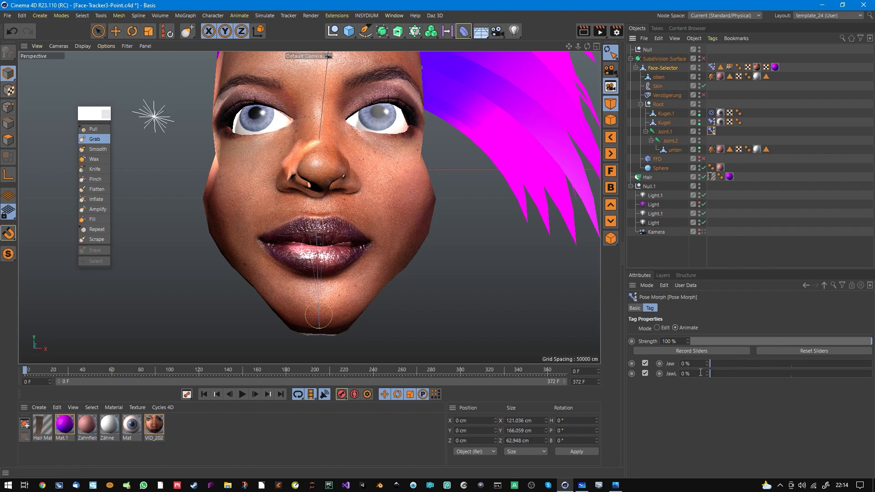
{"action": "left_click_drag", "start_coordinate": [724, 366], "coordinate": [707, 370]}
{"action": "left_click", "coordinate": [714, 69]}
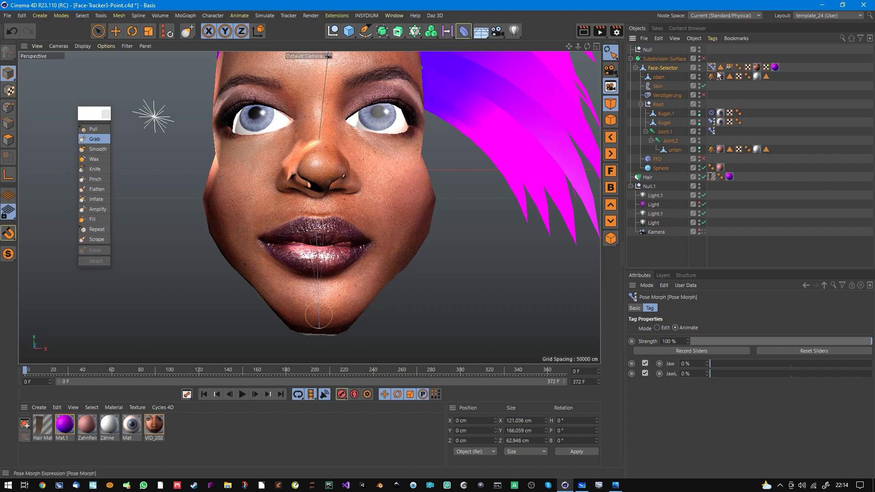
{"action": "right_click", "coordinate": [677, 419]}
{"action": "mouse_move", "coordinate": [707, 317]}
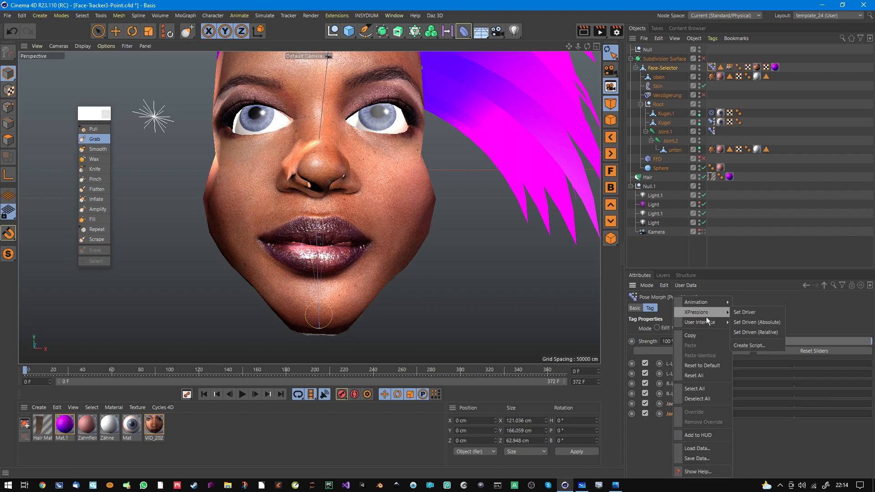
{"action": "left_click", "coordinate": [735, 314]}
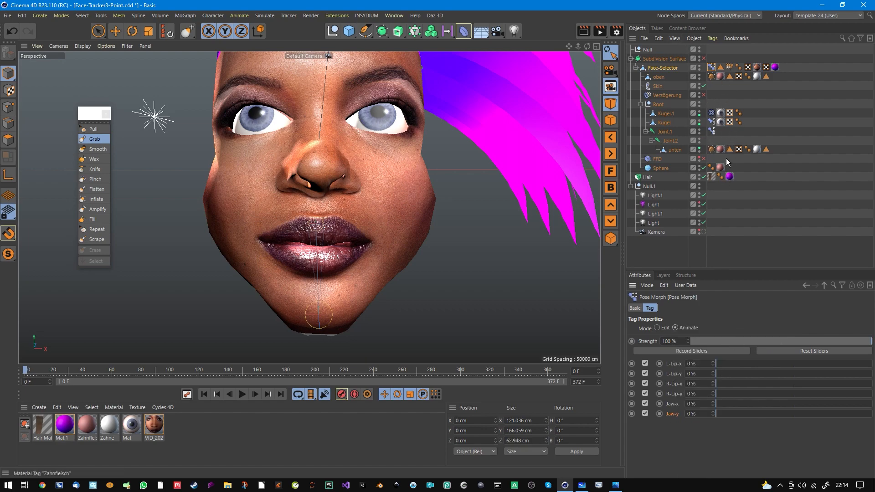
Set the Jaw strength of Joint.1's Pose Morph tag as driven by the Face-Selector's Jaw-y strength.
{"action": "left_click", "coordinate": [711, 132]}
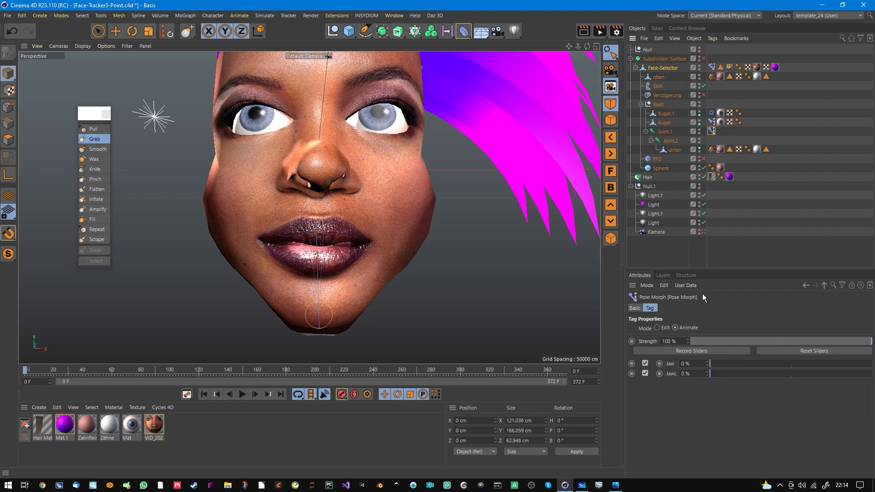
{"action": "right_click", "coordinate": [676, 370]}
{"action": "left_click", "coordinate": [665, 395]}
{"action": "left_click_drag", "start_coordinate": [730, 365], "coordinate": [707, 364]}
{"action": "right_click", "coordinate": [678, 367]}
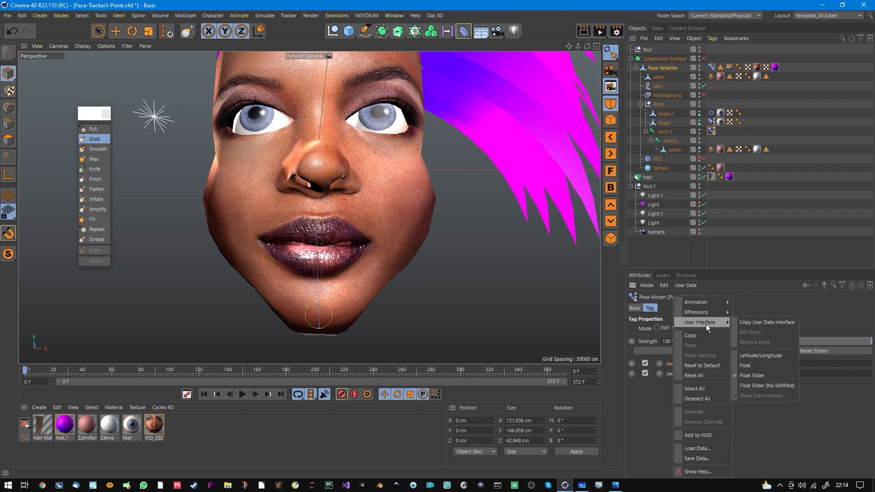
{"action": "mouse_move", "coordinate": [706, 313]}
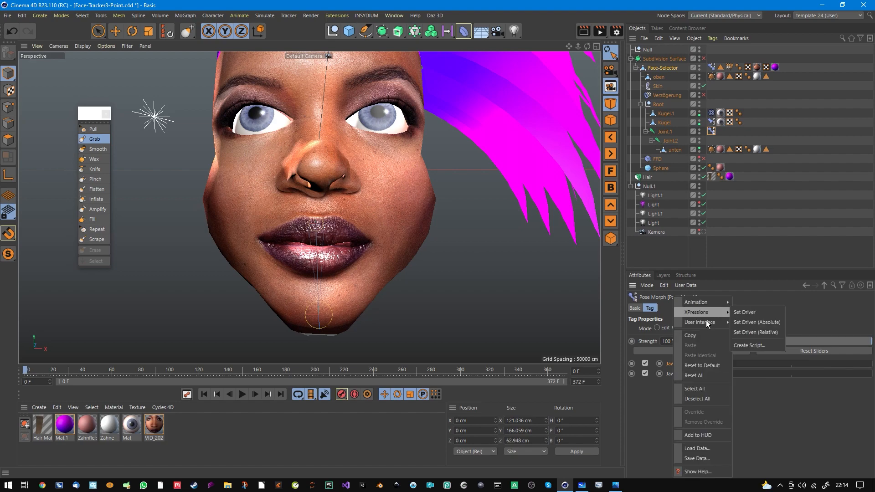
{"action": "left_click", "coordinate": [751, 330]}
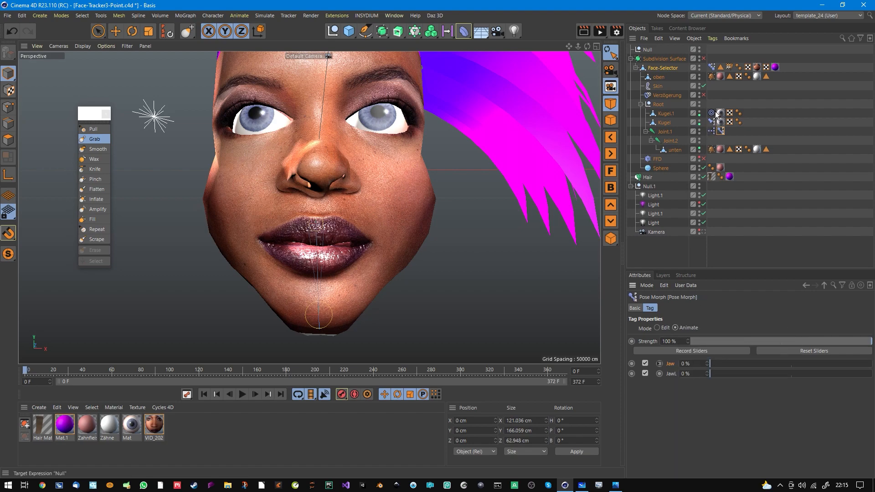
Test the Face-Selector's Jaw-y morph strength on the jaw and return it to 0 %.
{"action": "left_click", "coordinate": [719, 76]}
{"action": "left_click_drag", "start_coordinate": [730, 413], "coordinate": [755, 413]}
{"action": "mouse_move", "coordinate": [701, 416]}
{"action": "left_mouse_down"}
{"action": "mouse_move", "coordinate": [766, 416]}
{"action": "mouse_move", "coordinate": [703, 414]}
{"action": "left_mouse_up"}
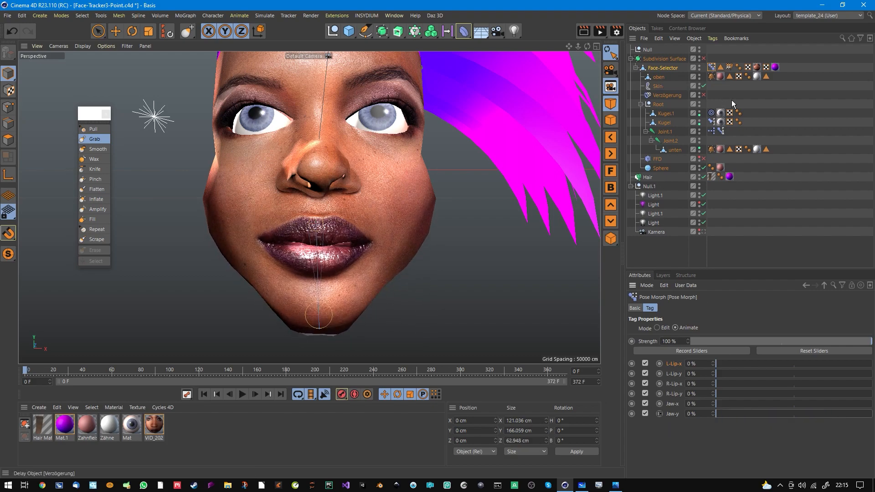
Open Joint.1's XPresso expression and add a Jaw-x Strength output to the driving Pose Morph node.
{"action": "double_click", "coordinate": [712, 131]}
{"action": "left_click_drag", "start_coordinate": [716, 130], "coordinate": [357, 123]}
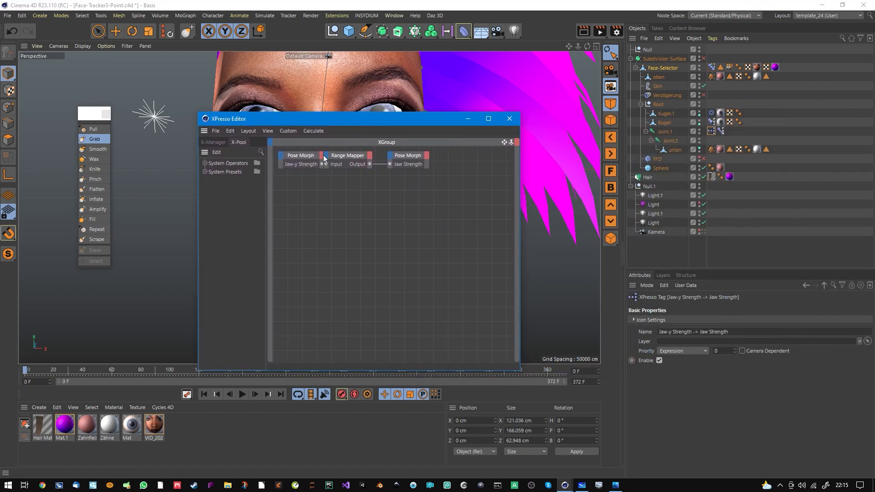
{"action": "left_click", "coordinate": [306, 162]}
{"action": "left_click", "coordinate": [322, 158]}
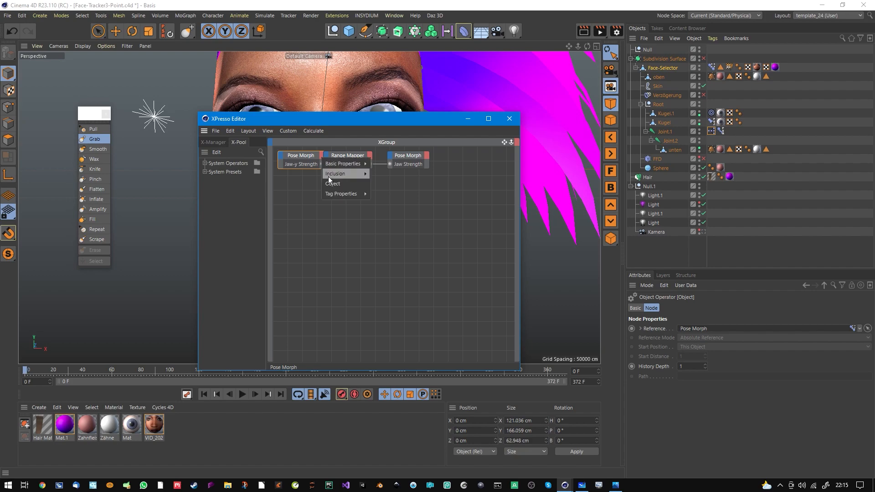
{"action": "mouse_move", "coordinate": [343, 195]}
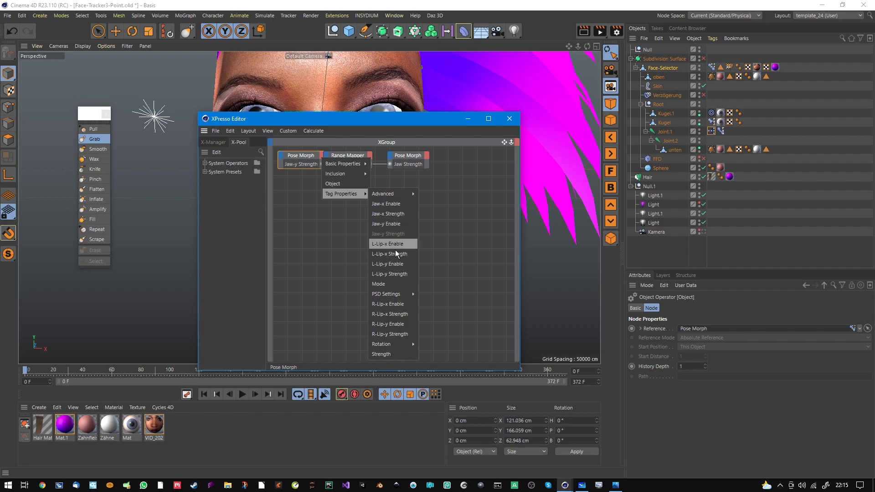
{"action": "left_click", "coordinate": [343, 241]}
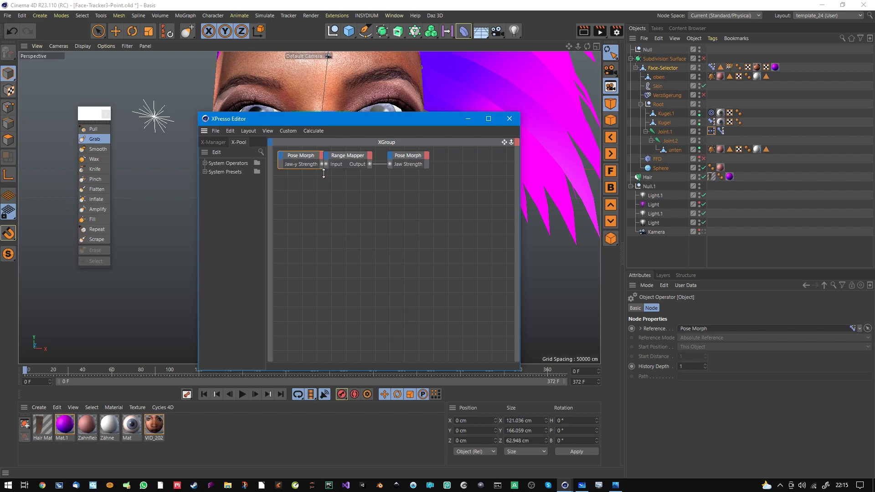
{"action": "left_click", "coordinate": [322, 156]}
{"action": "mouse_move", "coordinate": [330, 170]}
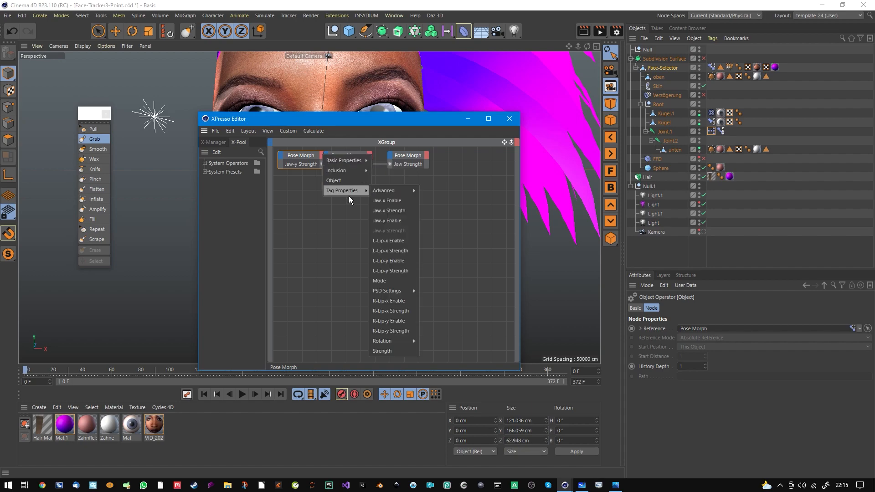
{"action": "left_click", "coordinate": [401, 214]}
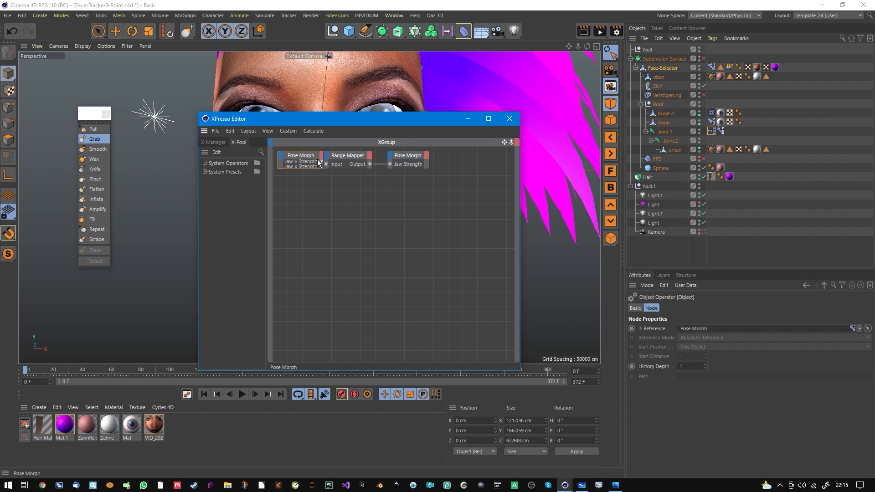
Duplicate the Range Mapper and route Jaw-x Strength through it to a new JawL Strength input on the driven Pose Morph node.
{"action": "left_click_drag", "start_coordinate": [341, 162], "coordinate": [331, 189]}
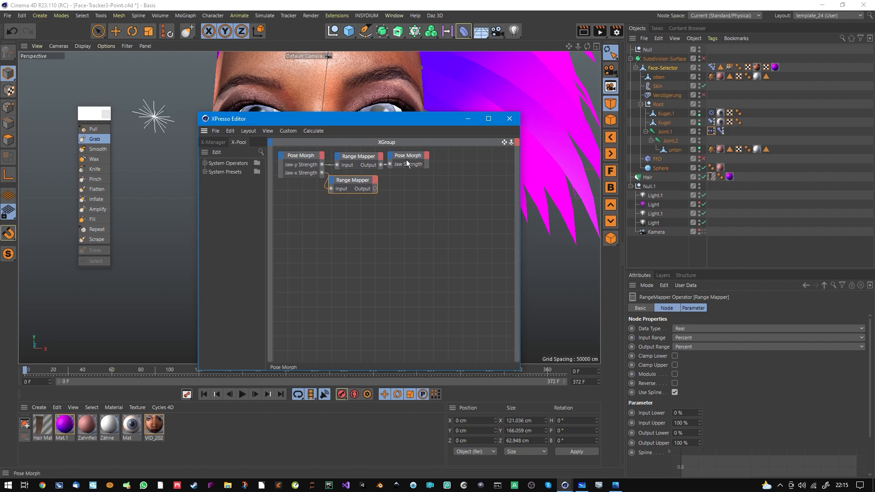
{"action": "left_click", "coordinate": [390, 156]}
{"action": "mouse_move", "coordinate": [410, 205]}
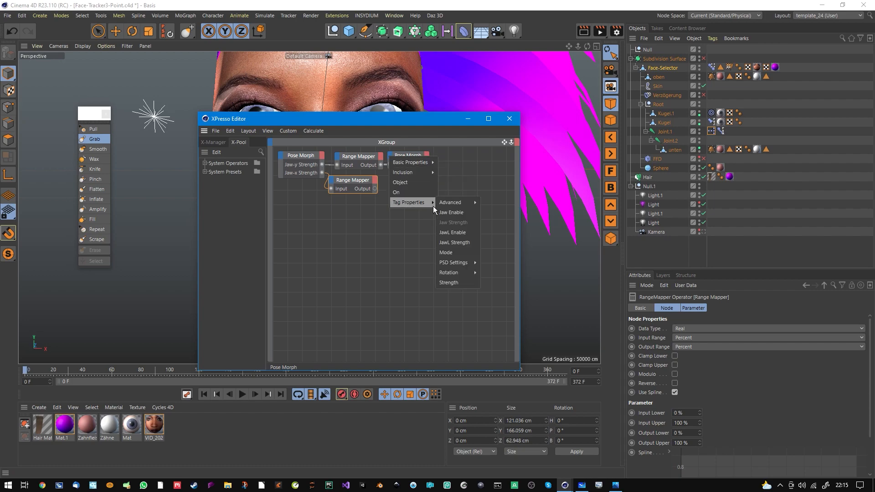
{"action": "left_click", "coordinate": [472, 249]}
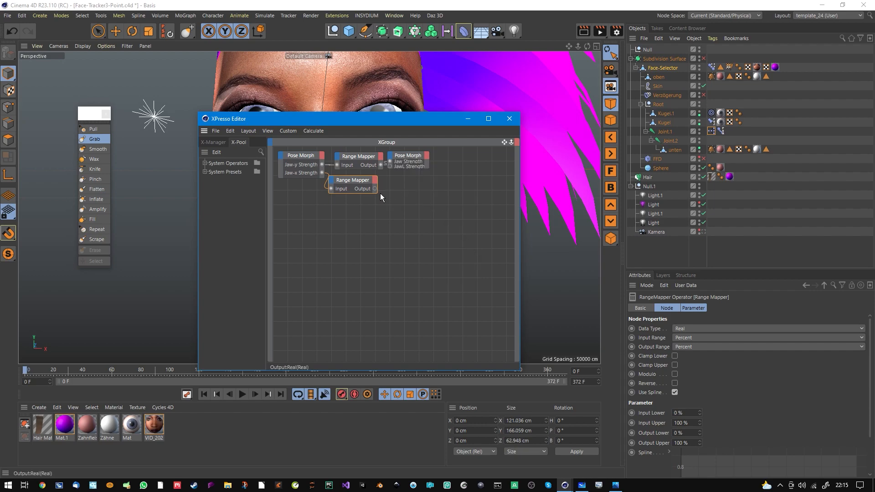
{"action": "left_click_drag", "start_coordinate": [395, 170], "coordinate": [394, 169]}
{"action": "left_click_drag", "start_coordinate": [439, 125], "coordinate": [412, 131]}
{"action": "left_click", "coordinate": [484, 124]}
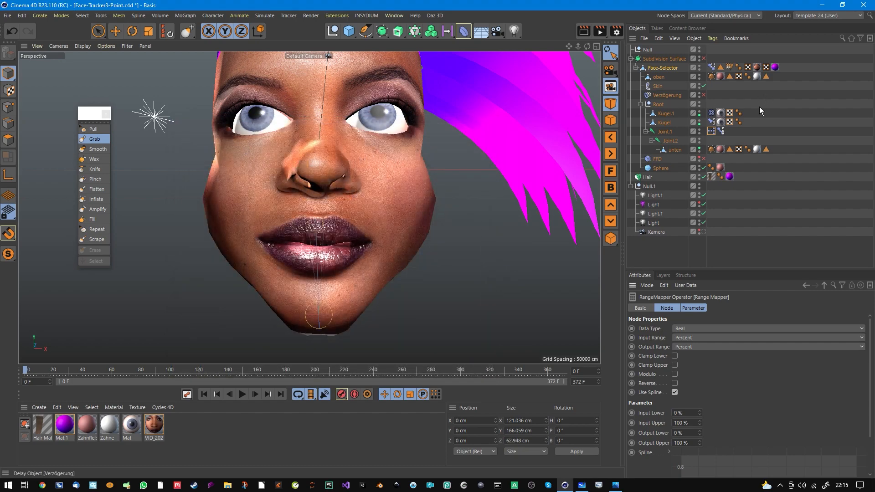
Test the Face-Selector's Jaw-x and L-Lip-x morph strengths on the head, leaving Jaw-x at 1 % and L-Lip-x at 0 %.
{"action": "left_click", "coordinate": [712, 67]}
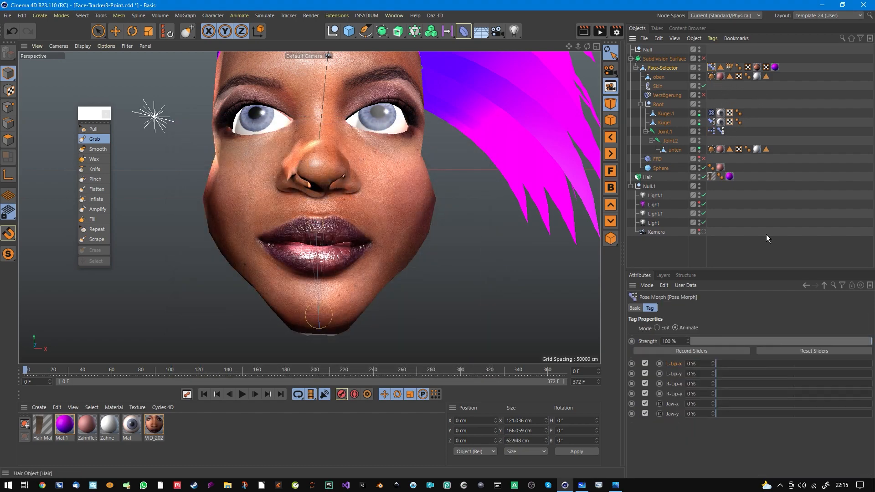
{"action": "left_click_drag", "start_coordinate": [738, 404], "coordinate": [647, 410]}
{"action": "mouse_move", "coordinate": [731, 405]}
{"action": "left_mouse_down"}
{"action": "mouse_move", "coordinate": [823, 406]}
{"action": "mouse_move", "coordinate": [695, 405]}
{"action": "mouse_move", "coordinate": [765, 409]}
{"action": "mouse_move", "coordinate": [731, 419]}
{"action": "mouse_move", "coordinate": [868, 413]}
{"action": "mouse_move", "coordinate": [718, 408]}
{"action": "left_mouse_up"}
{"action": "left_click_drag", "start_coordinate": [739, 364], "coordinate": [699, 370]}
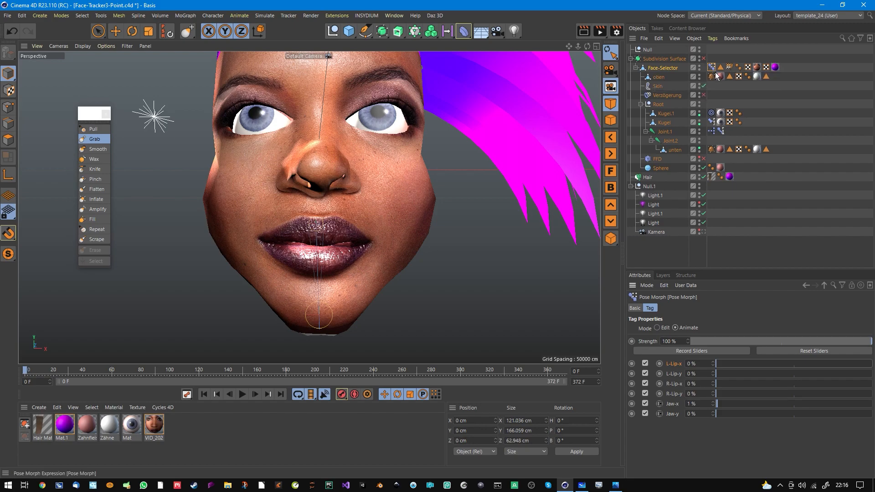
{"action": "scroll", "coordinate": [422, 303], "scroll_direction": "down", "scroll_amount": 3}
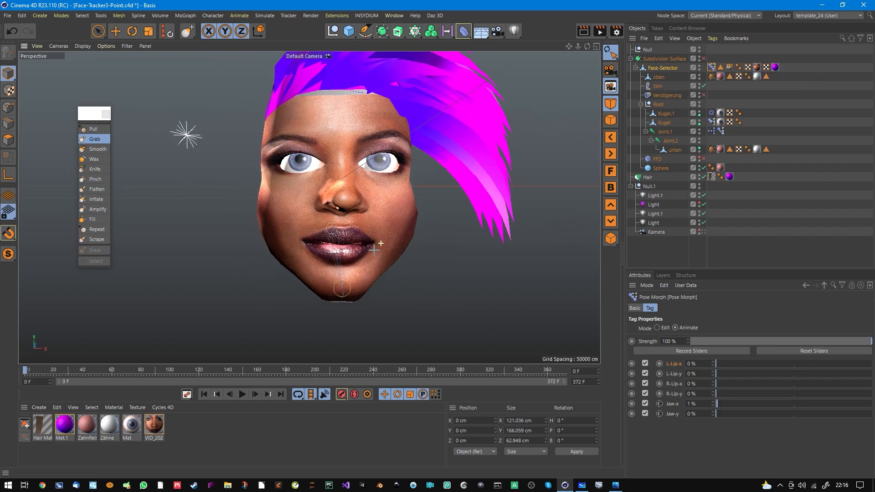
{"action": "mouse_move", "coordinate": [364, 243]}
{"action": "left_mouse_down", "text": "alt"}
{"action": "mouse_move", "coordinate": [367, 236]}
{"action": "mouse_move", "coordinate": [352, 248]}
{"action": "left_mouse_up", "text": "alt"}
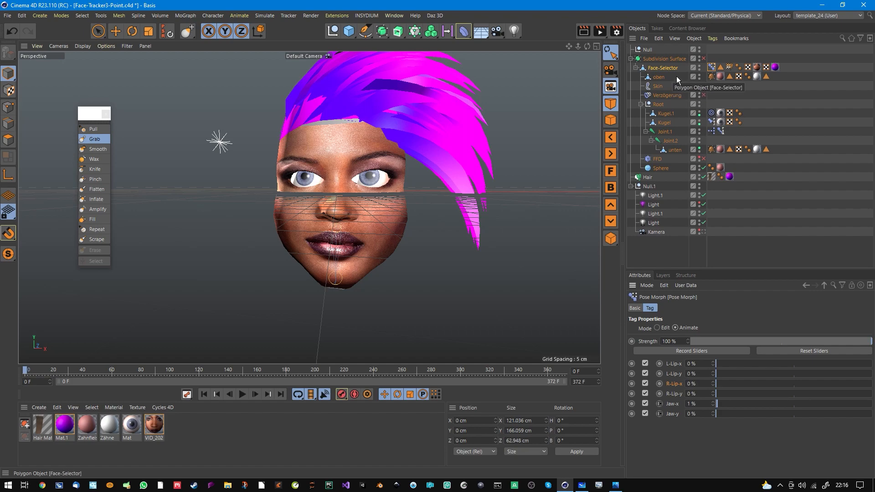
{"action": "mouse_move", "coordinate": [367, 208]}
{"action": "left_mouse_down", "text": "alt"}
{"action": "mouse_move", "coordinate": [378, 213]}
{"action": "mouse_move", "coordinate": [365, 201]}
{"action": "left_mouse_up", "text": "alt"}
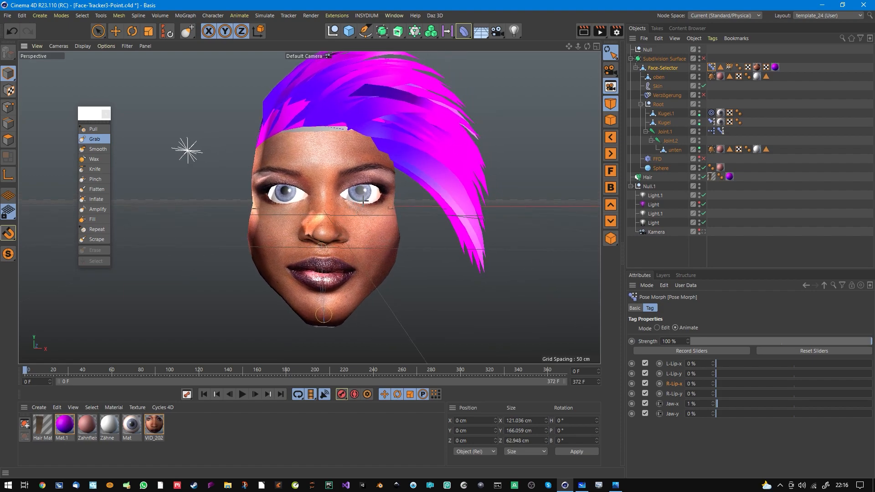
Create a Motion Tracker object and load VID_20210116_220951.mp4 from the desktop as its footage.
{"action": "left_click", "coordinate": [673, 68]}
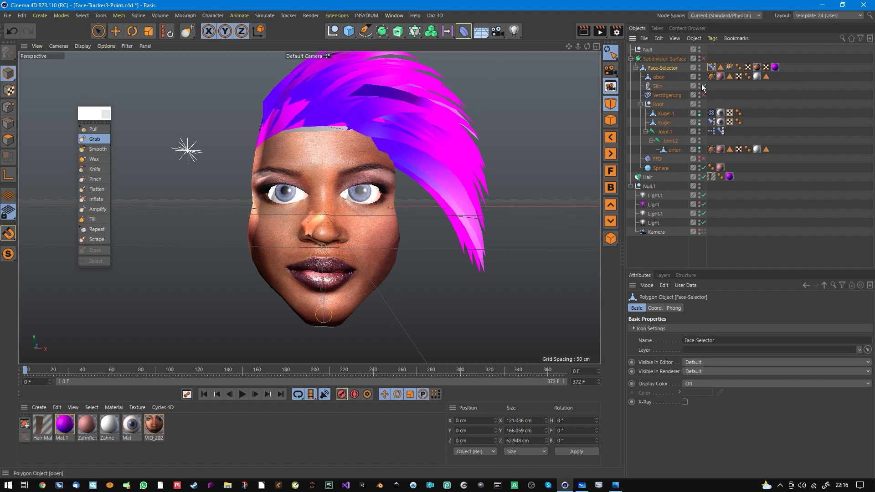
{"action": "left_click", "coordinate": [288, 16]}
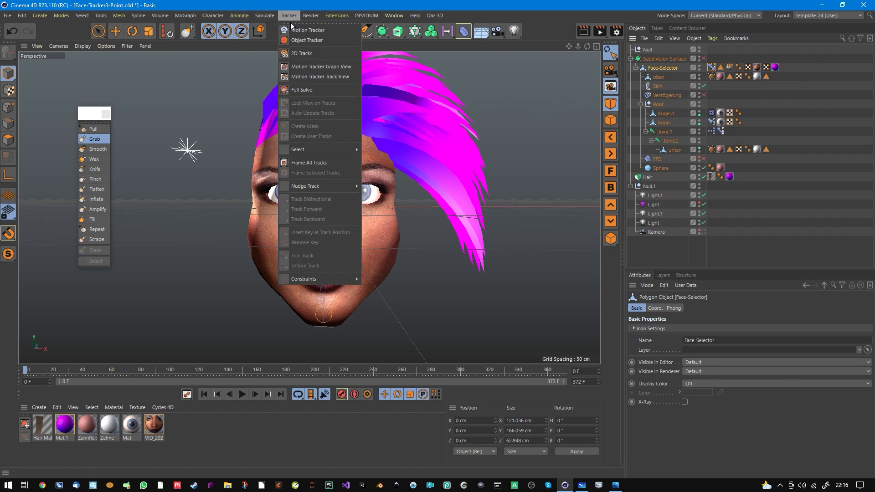
{"action": "left_click", "coordinate": [296, 31]}
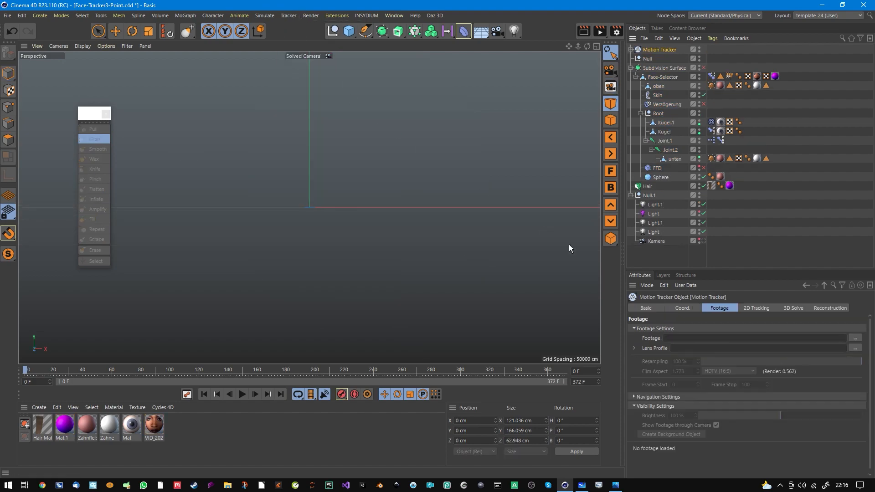
{"action": "left_click", "coordinate": [852, 338]}
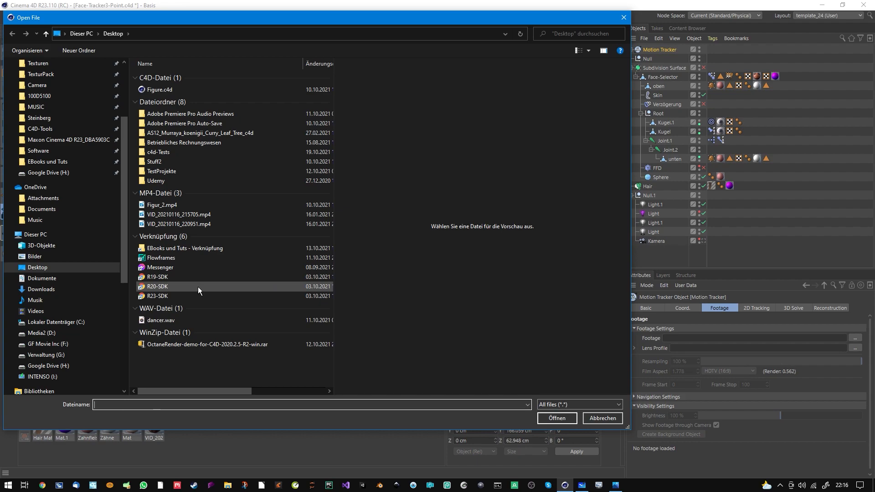
{"action": "left_click", "coordinate": [191, 224]}
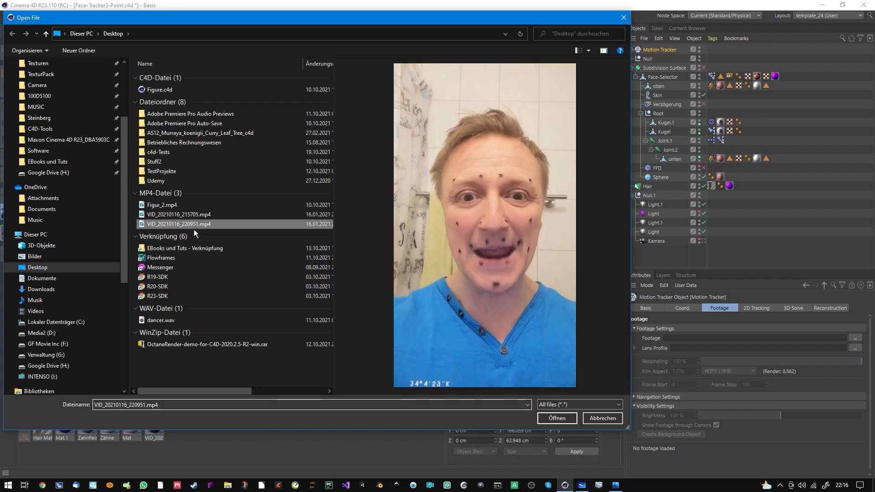
{"action": "left_click", "coordinate": [564, 418]}
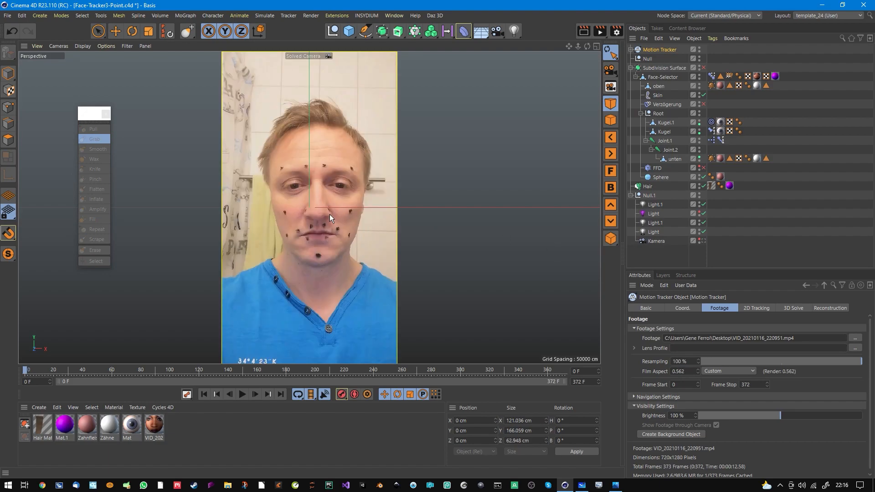
Examine the facial markers in the footage, compare them with the Face-Selector's Pose Morph parameters, and reselect the Motion Tracker.
{"action": "right_click_drag", "start_coordinate": [321, 220], "coordinate": [348, 213], "text": "alt+shift"}
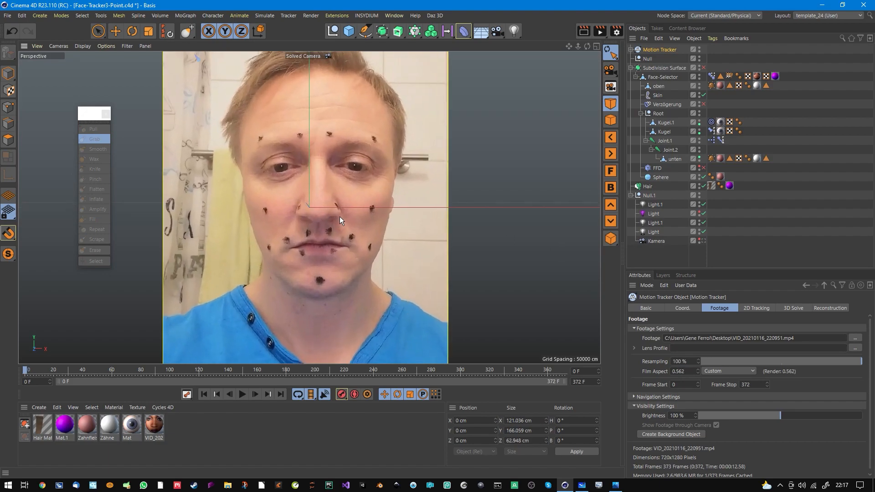
{"action": "left_click_drag", "start_coordinate": [348, 213], "coordinate": [308, 238]}
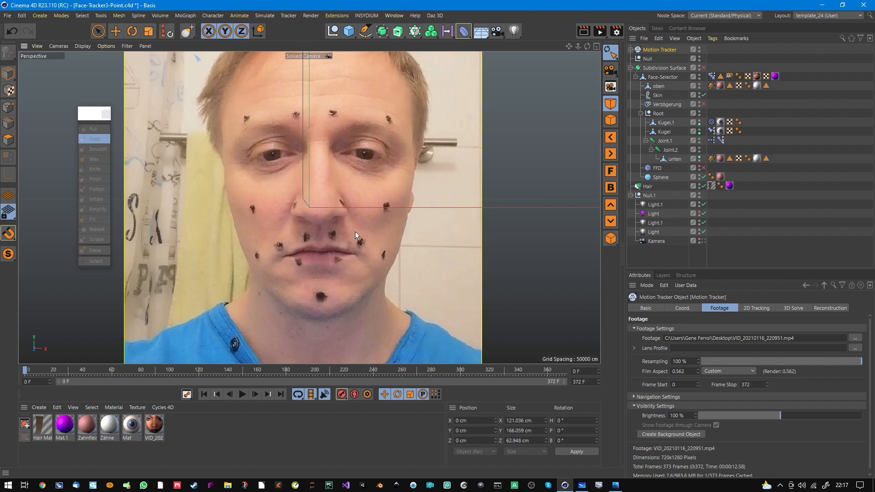
{"action": "left_click", "coordinate": [712, 76]}
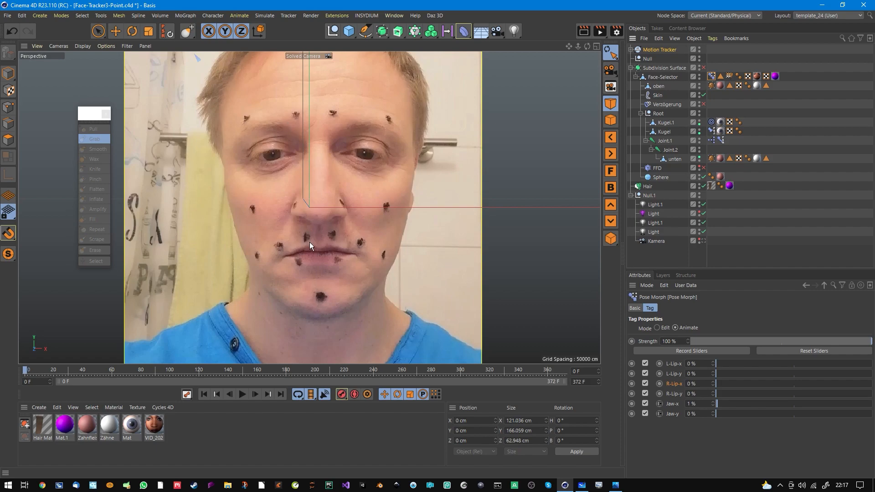
{"action": "scroll", "coordinate": [283, 253], "scroll_direction": "up", "scroll_amount": 5}
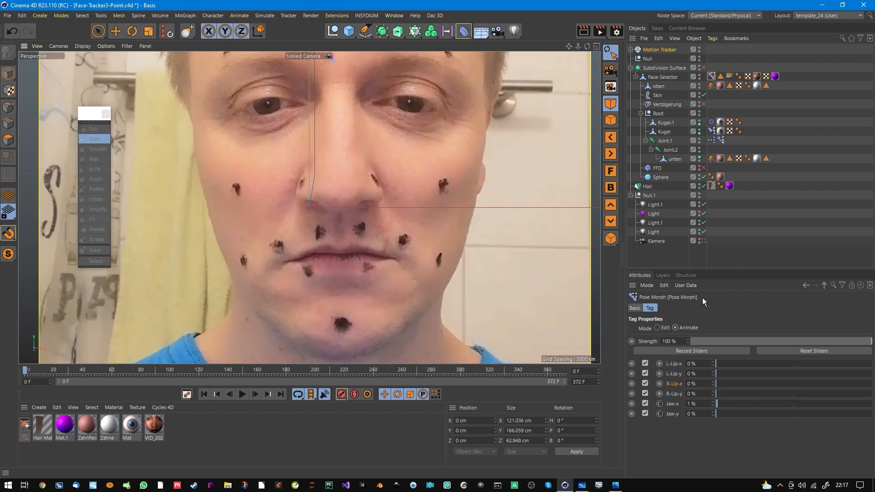
{"action": "left_click", "coordinate": [659, 50]}
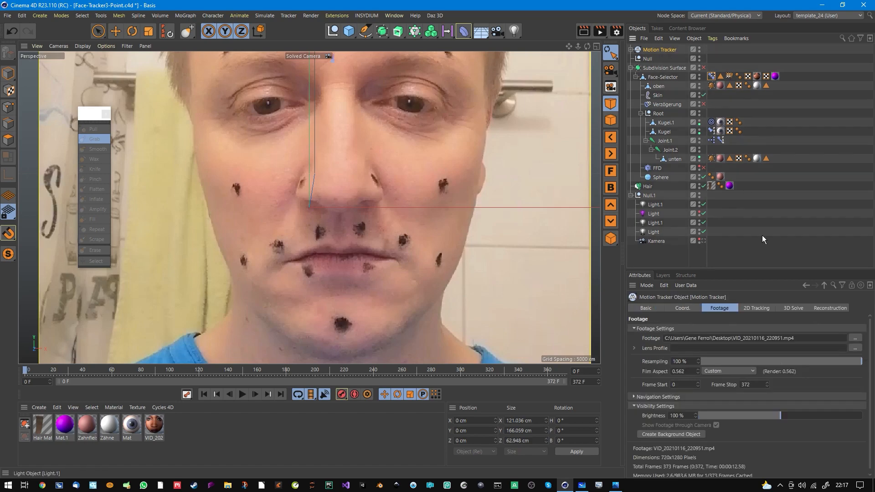
Set the Motion Tracker's default 2D tracking pattern size to 17.
{"action": "left_click", "coordinate": [759, 313]}
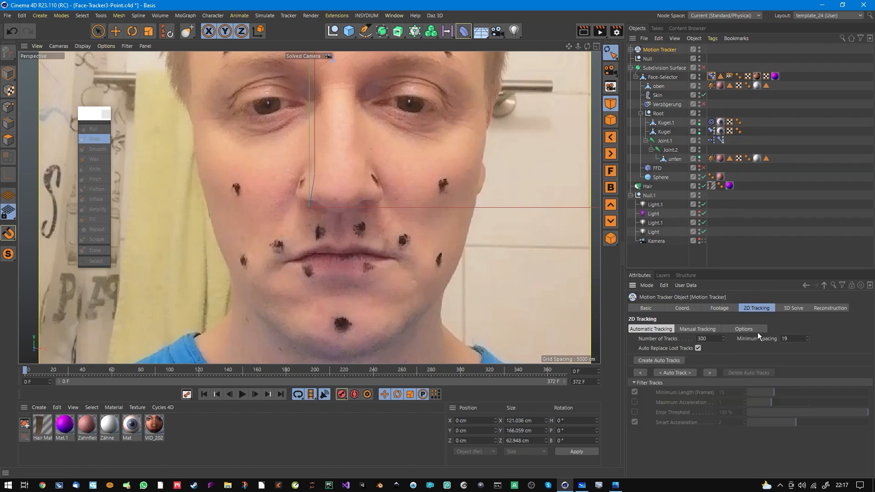
{"action": "left_click", "coordinate": [742, 329]}
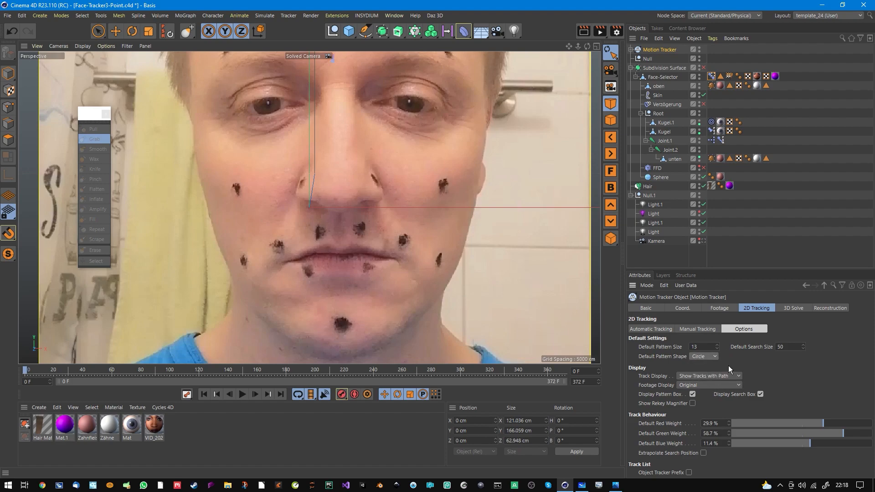
{"action": "left_click", "coordinate": [718, 346]}
{"action": "left_click", "coordinate": [718, 346]}
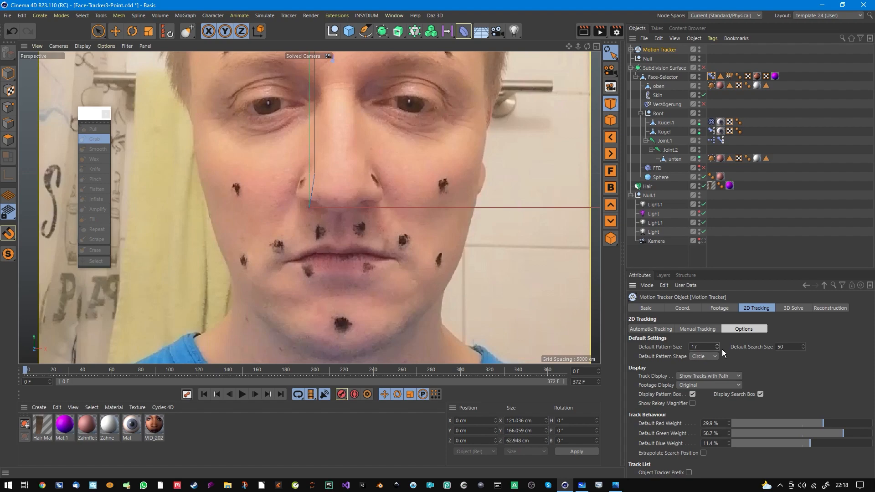
Place manual tracks on the two mouth-corner markers and the chin marker at frame 0, using pattern size 21 for the chin.
{"action": "left_click", "coordinate": [282, 250], "text": "ctrl"}
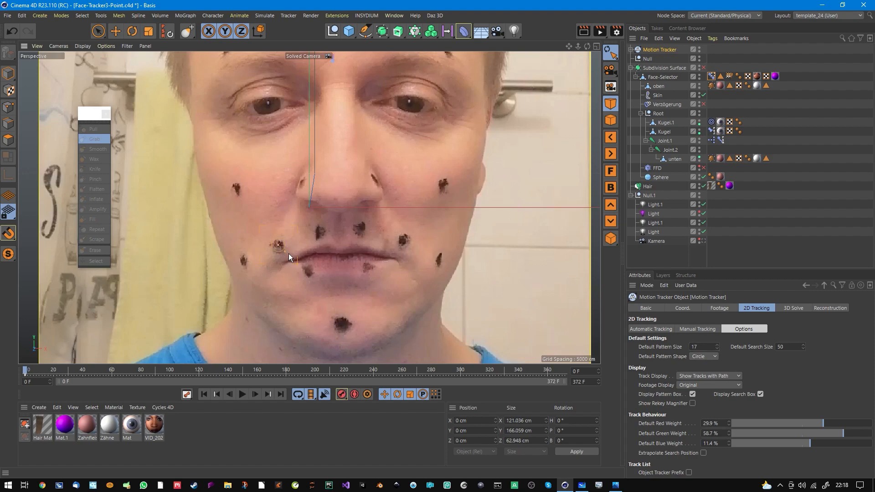
{"action": "left_click", "coordinate": [407, 246], "text": "ctrl"}
{"action": "left_click", "coordinate": [408, 244]}
{"action": "left_click", "coordinate": [282, 248]}
Deselect the user tracks and run manual tracking for all three through the footage.
{"action": "left_click", "coordinate": [712, 329]}
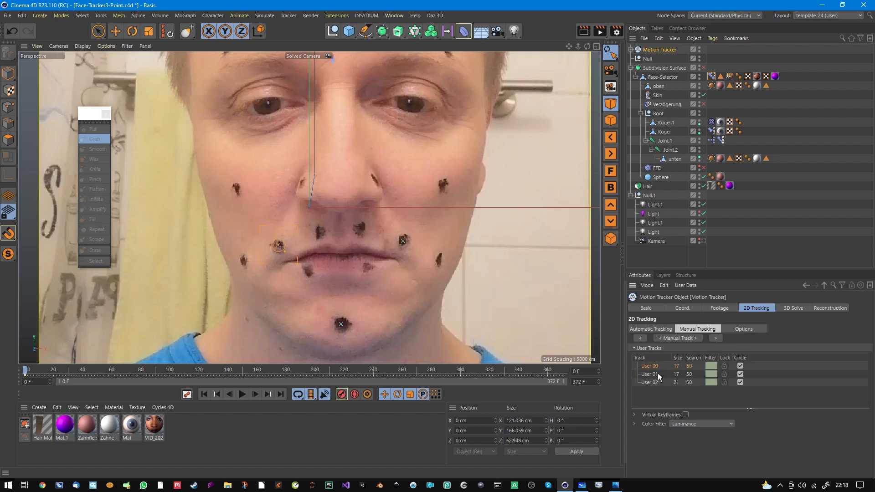
{"action": "left_click", "coordinate": [658, 400]}
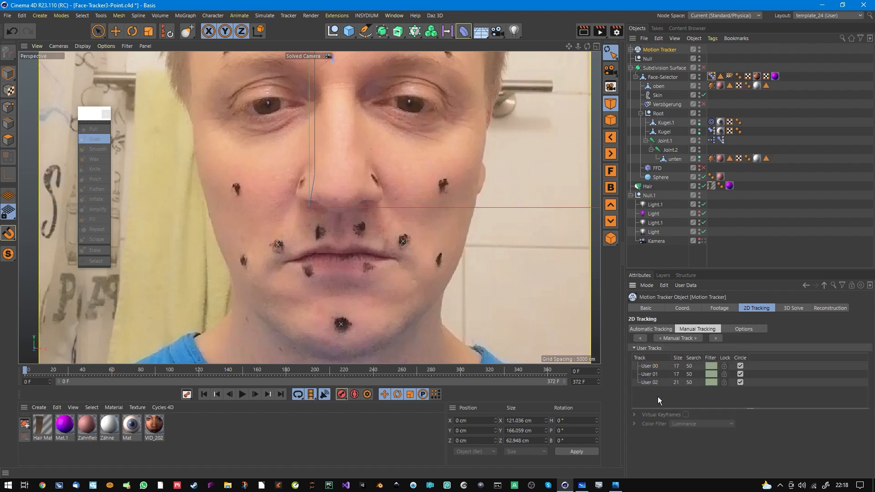
{"action": "left_click", "coordinate": [680, 340]}
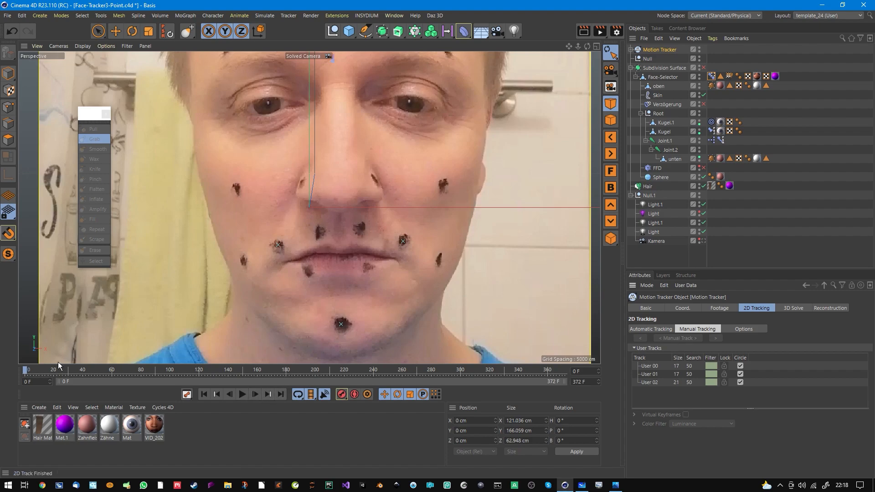
Select track User 00 and re-center it on its mouth-corner marker at frame 65.
{"action": "left_click", "coordinate": [283, 250]}
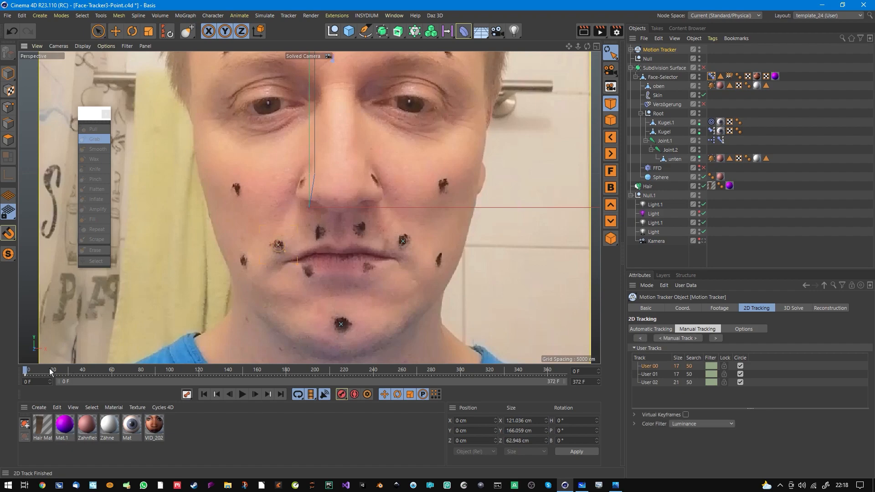
{"action": "left_click_drag", "start_coordinate": [30, 377], "coordinate": [122, 357]}
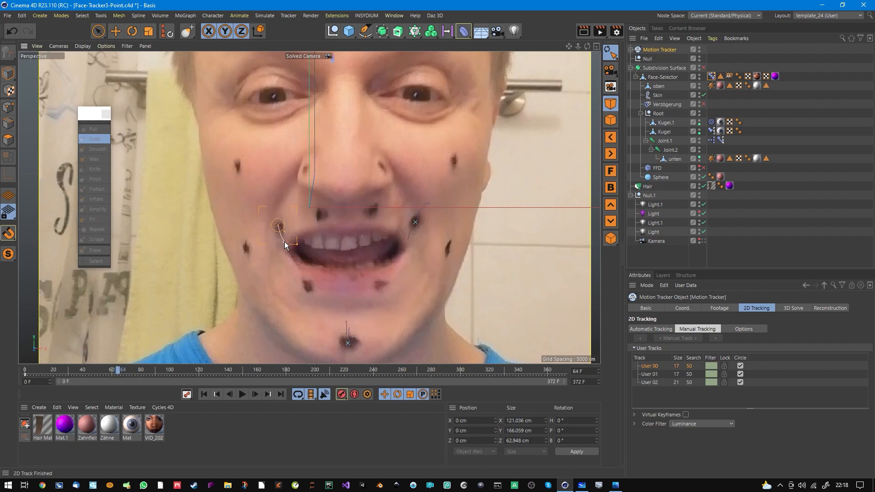
{"action": "key", "text": "g"}
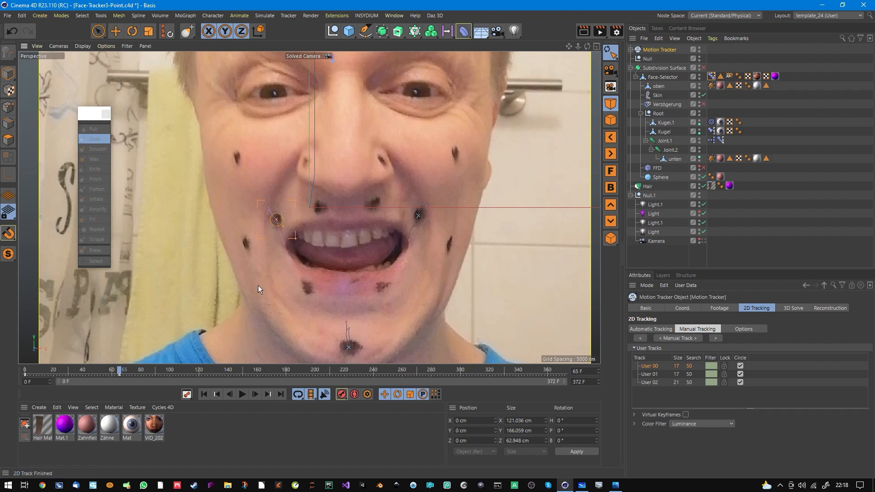
Follow track User 00 frame by frame and re-center it on its mouth-corner marker at frames 88 and 92.
{"action": "key", "text": "g"}
{"action": "key", "text": "g"}
{"action": "key", "text": "g"}
{"action": "key", "text": "g"}
{"action": "key", "text": "g"}
{"action": "key", "text": "g"}
{"action": "key", "text": "g"}
{"action": "key", "text": "g"}
{"action": "key", "text": "g"}
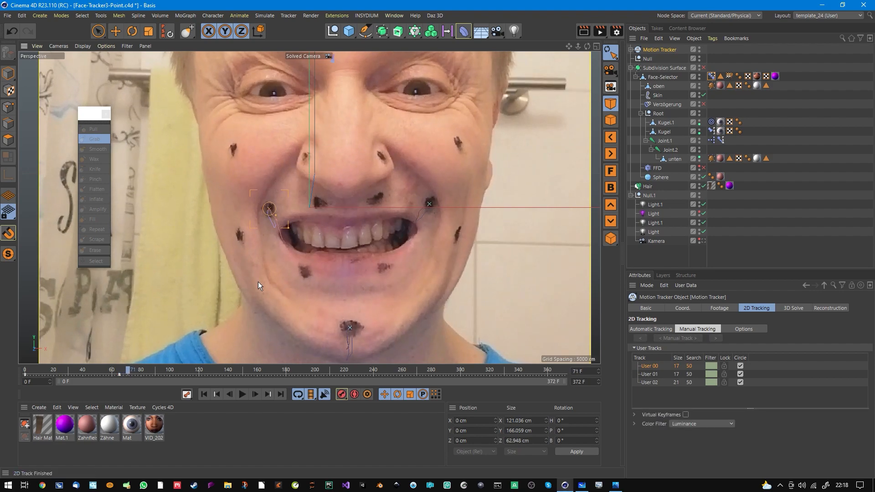
{"action": "key", "text": "g"}
{"action": "key", "text": "g"}
{"action": "key", "text": "g"}
{"action": "key", "text": "g"}
{"action": "key", "text": "g"}
{"action": "key", "text": "g"}
{"action": "key", "text": "g"}
{"action": "key", "text": "g"}
{"action": "key", "text": "g"}
{"action": "key", "text": "g"}
{"action": "key", "text": "g"}
{"action": "key", "text": "g"}
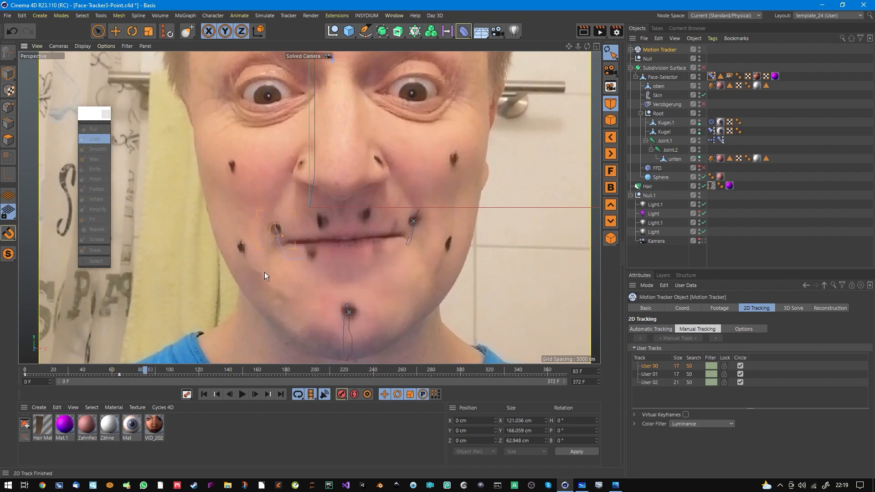
{"action": "key", "text": "g"}
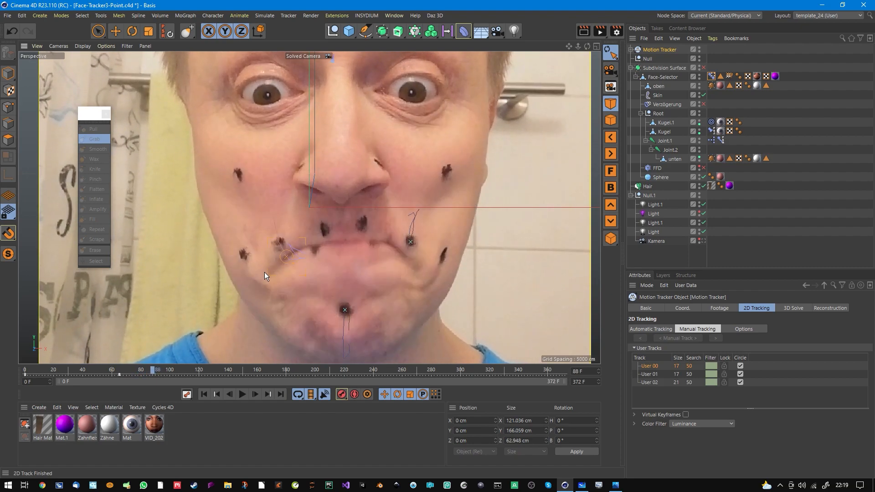
{"action": "key", "text": "g"}
{"action": "left_click_drag", "start_coordinate": [283, 247], "coordinate": [284, 247]}
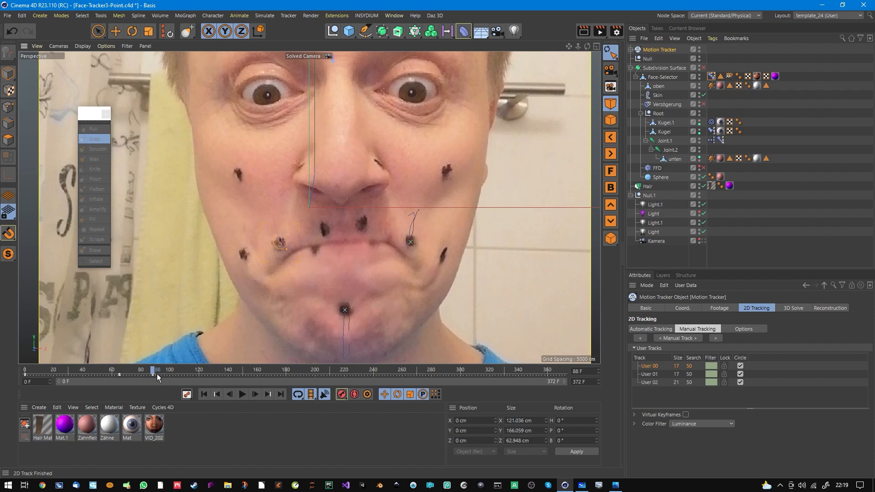
{"action": "left_click_drag", "start_coordinate": [157, 374], "coordinate": [161, 373]}
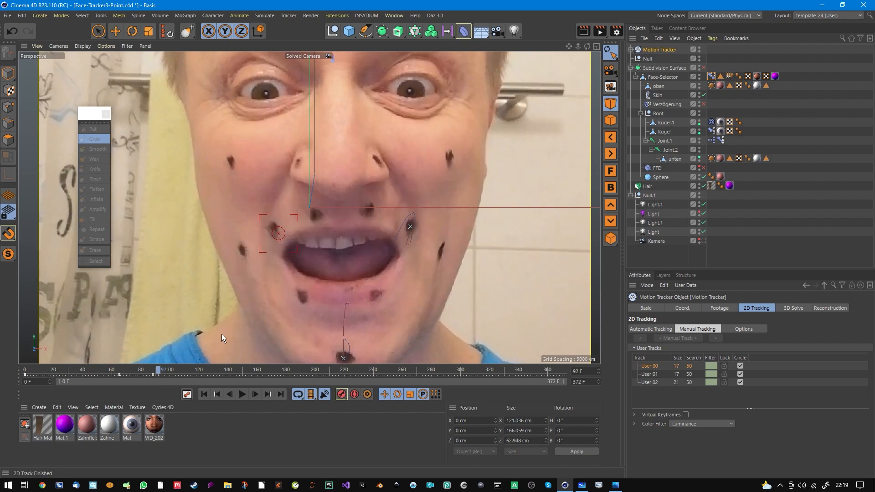
{"action": "left_click", "coordinate": [278, 233]}
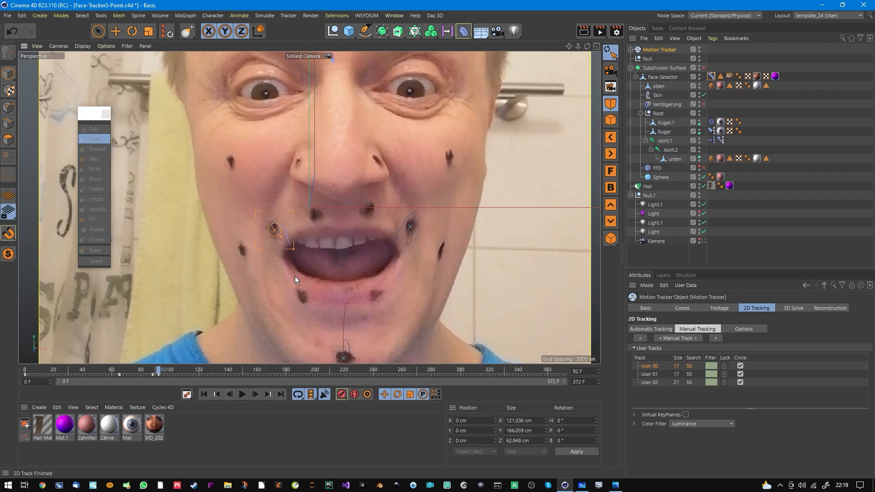
Follow track User 00 to frame 115 and move it back onto its mouth-corner marker.
{"action": "key", "text": "g"}
{"action": "key", "text": "g"}
{"action": "key", "text": "g"}
{"action": "key", "text": "g"}
{"action": "key", "text": "g"}
{"action": "key", "text": "g"}
{"action": "key", "text": "g"}
{"action": "key", "text": "g"}
{"action": "key", "text": "g"}
{"action": "key", "text": "g"}
{"action": "key", "text": "g"}
{"action": "key", "text": "g"}
{"action": "key", "text": "g"}
{"action": "key", "text": "g"}
{"action": "key", "text": "g"}
{"action": "key", "text": "g"}
{"action": "key", "text": "g"}
{"action": "key", "text": "g"}
{"action": "key", "text": "g"}
{"action": "key", "text": "g"}
{"action": "key", "text": "g"}
{"action": "key", "text": "g"}
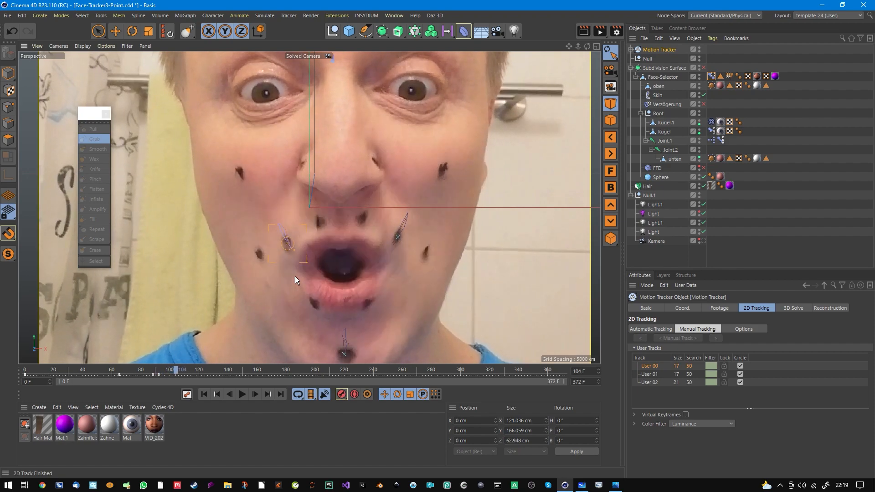
{"action": "key", "text": "g"}
{"action": "key", "text": "g"}
{"action": "key", "text": "f"}
{"action": "key", "text": "f"}
{"action": "key", "text": "g"}
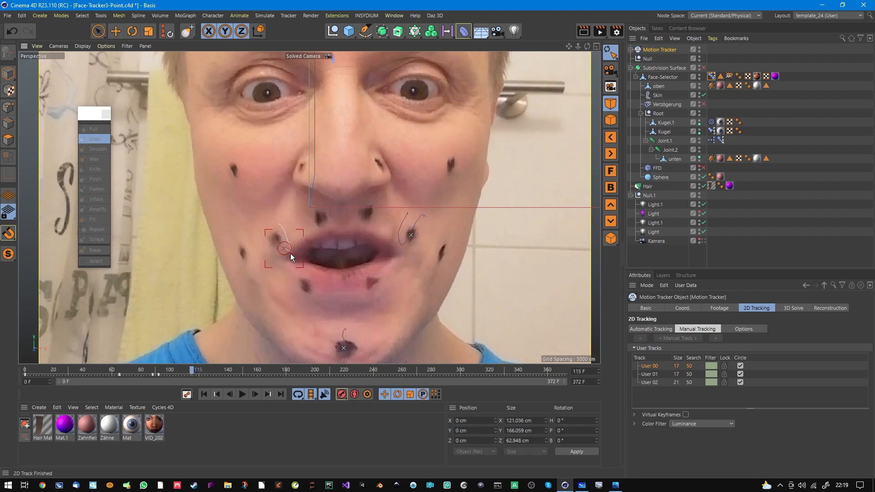
{"action": "left_click_drag", "start_coordinate": [282, 245], "coordinate": [281, 244]}
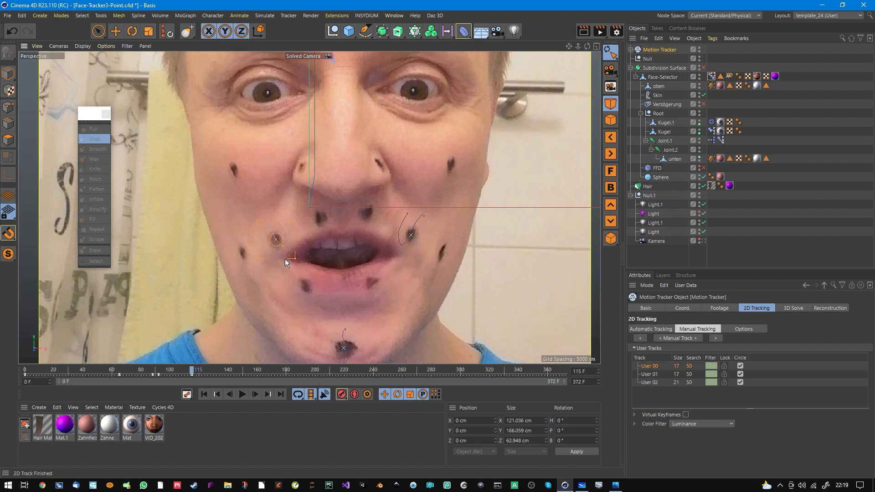
Re-center track User 00 on its mouth-corner marker at frame 118.
{"action": "key", "text": "g"}
{"action": "key", "text": "g"}
{"action": "key", "text": "g"}
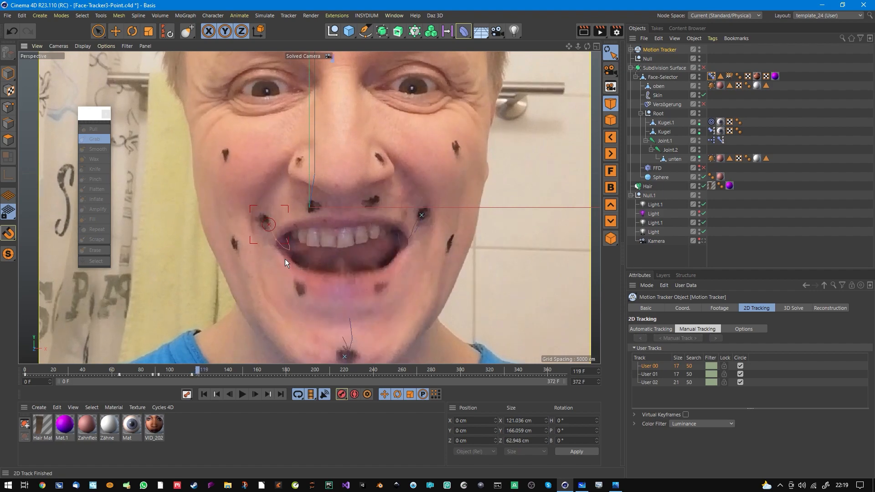
{"action": "key", "text": "g"}
{"action": "key", "text": "f"}
{"action": "left_click_drag", "start_coordinate": [271, 227], "coordinate": [268, 224]}
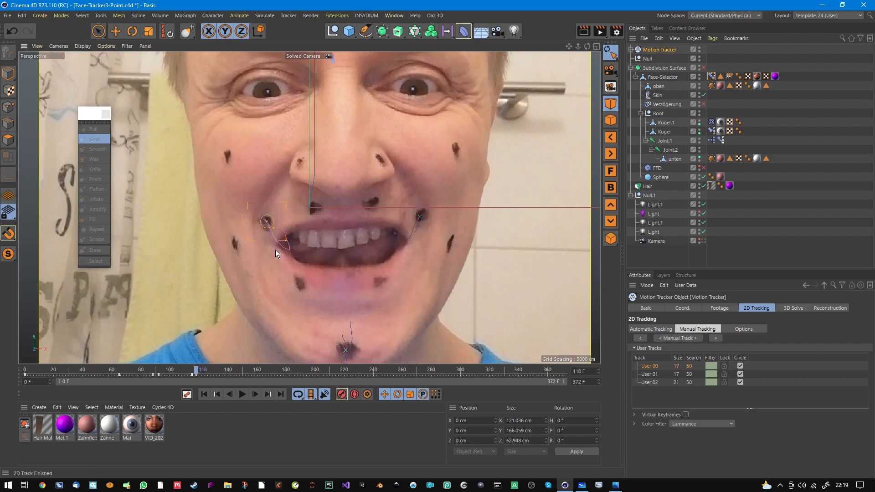
Examine frame by frame up to frame 175 whether track User 00 stays on its mouth-corner marker.
{"action": "key", "text": "g"}
{"action": "key", "text": "g"}
{"action": "key", "text": "g"}
{"action": "key", "text": "g"}
{"action": "key", "text": "g"}
{"action": "key", "text": "g"}
{"action": "key", "text": "g"}
{"action": "key", "text": "g"}
{"action": "key", "text": "g"}
{"action": "key", "text": "g"}
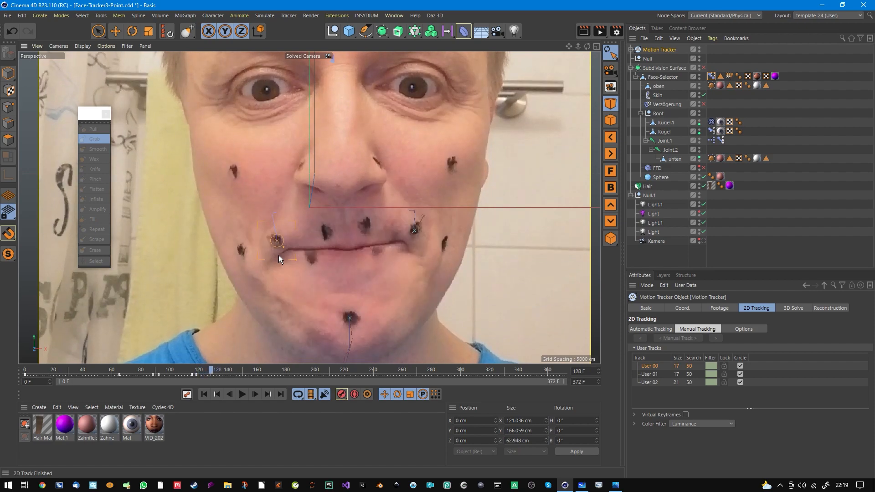
{"action": "key", "text": "g"}
{"action": "key", "text": "g"}
{"action": "key", "text": "g"}
{"action": "key", "text": "g"}
{"action": "key", "text": "g"}
{"action": "key", "text": "g"}
{"action": "key", "text": "g"}
{"action": "key", "text": "g"}
{"action": "key", "text": "g"}
{"action": "key", "text": "g"}
{"action": "key", "text": "g"}
{"action": "key", "text": "g"}
{"action": "key", "text": "g"}
{"action": "key", "text": "g"}
{"action": "key", "text": "g"}
{"action": "key", "text": "g"}
{"action": "key", "text": "g"}
{"action": "key", "text": "g"}
{"action": "key", "text": "g"}
{"action": "key", "text": "g"}
{"action": "key", "text": "g"}
{"action": "key", "text": "g"}
{"action": "key", "text": "g"}
{"action": "key", "text": "g"}
{"action": "key", "text": "g"}
{"action": "key", "text": "g"}
{"action": "key", "text": "g"}
{"action": "key", "text": "g"}
{"action": "key", "text": "g"}
{"action": "key", "text": "g"}
{"action": "key", "text": "g"}
{"action": "key", "text": "g"}
{"action": "key", "text": "g"}
{"action": "key", "text": "g"}
{"action": "key", "text": "g"}
{"action": "key", "text": "g"}
{"action": "key", "text": "g"}
{"action": "key", "text": "g"}
{"action": "key", "text": "g"}
{"action": "key", "text": "g"}
{"action": "key", "text": "g"}
{"action": "key", "text": "g"}
{"action": "key", "text": "g"}
{"action": "key", "text": "g"}
{"action": "key", "text": "g"}
{"action": "key", "text": "g"}
{"action": "key", "text": "g"}
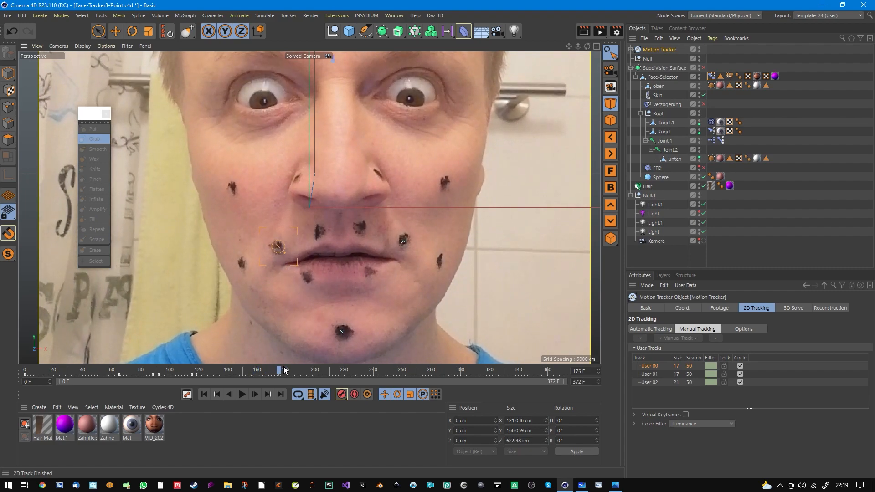
Re-center track User 01 on the opposite mouth-corner marker at frame 235.
{"action": "left_click_drag", "start_coordinate": [285, 370], "coordinate": [365, 360]}
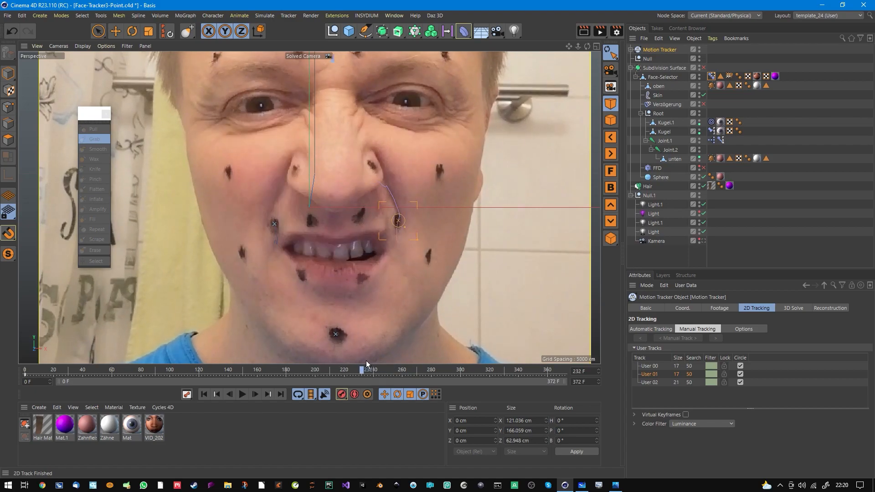
{"action": "key", "text": "g"}
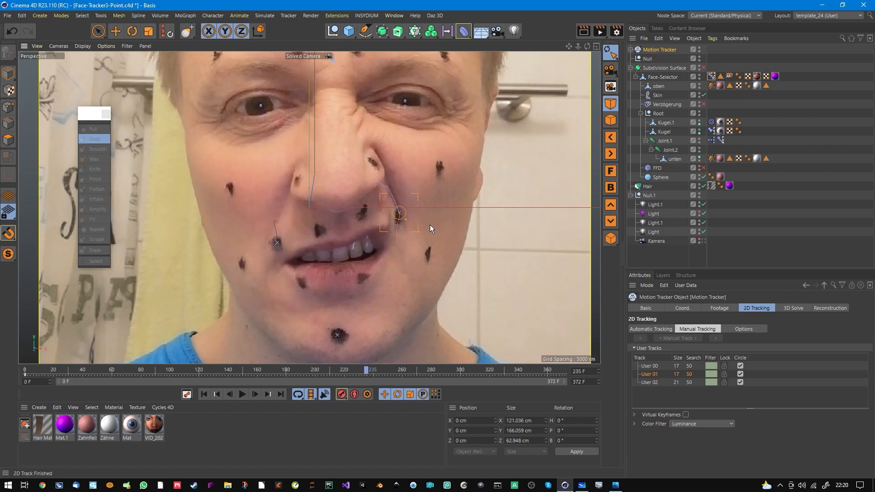
{"action": "left_click", "coordinate": [402, 224]}
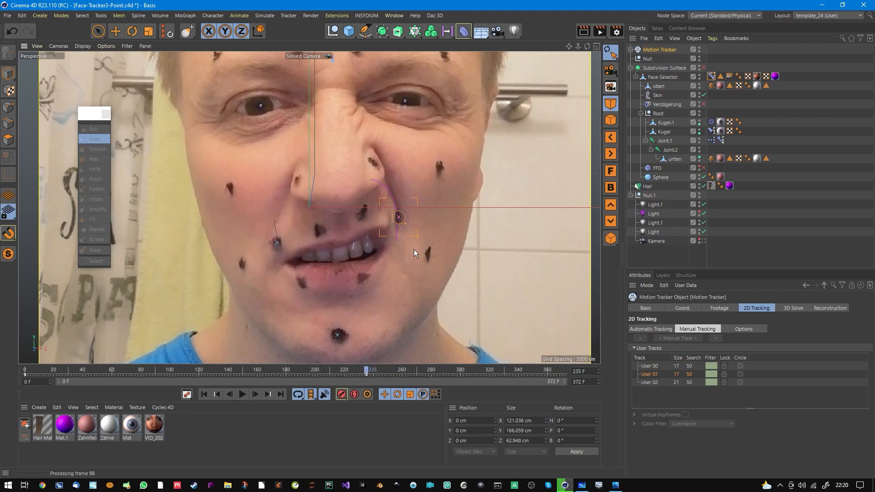
Examine frame by frame up to frame 247 whether track User 01 stays on its mouth-corner marker.
{"action": "key", "text": "g"}
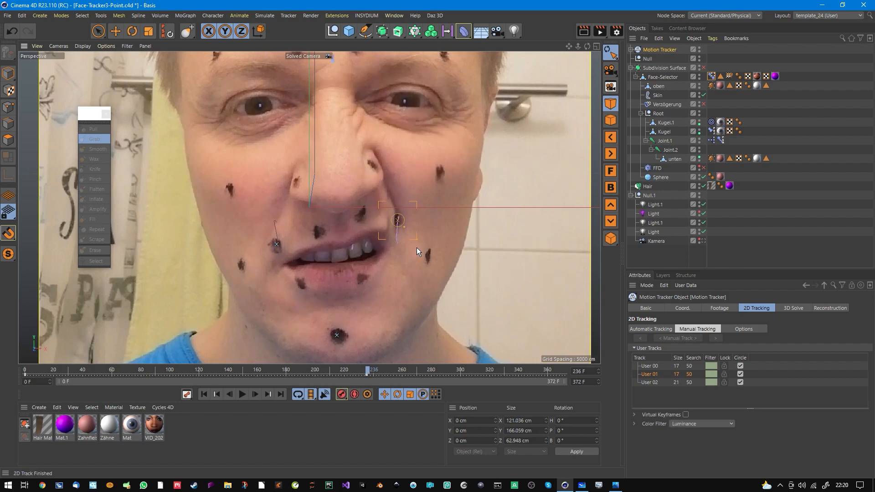
{"action": "key", "text": "g"}
{"action": "key", "text": "g"}
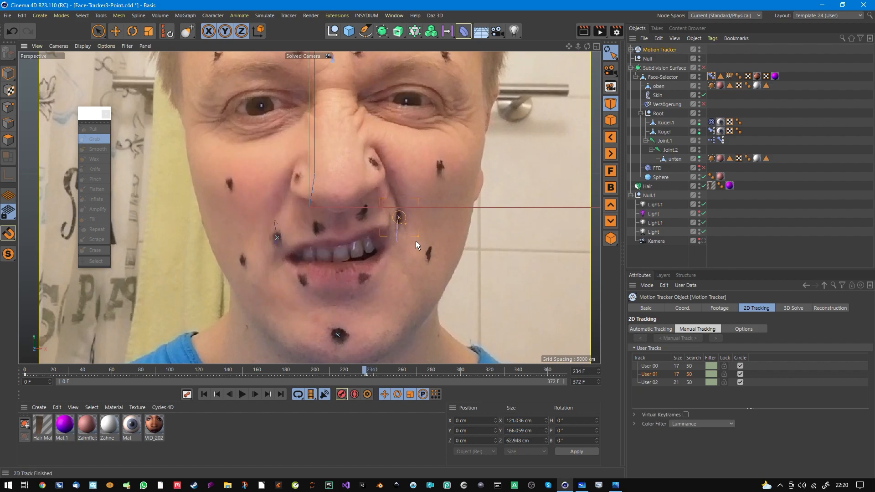
{"action": "key", "text": "g"}
{"action": "key", "text": "g"}
{"action": "key", "text": "g"}
{"action": "key", "text": "g"}
{"action": "key", "text": "g"}
{"action": "key", "text": "g"}
{"action": "key", "text": "g"}
{"action": "key", "text": "g"}
{"action": "key", "text": "g"}
{"action": "key", "text": "g"}
{"action": "key", "text": "g"}
{"action": "key", "text": "g"}
{"action": "key", "text": "g"}
{"action": "key", "text": "g"}
{"action": "key", "text": "g"}
{"action": "key", "text": "g"}
{"action": "key", "text": "g"}
{"action": "key", "text": "g"}
{"action": "key", "text": "g"}
{"action": "key", "text": "g"}
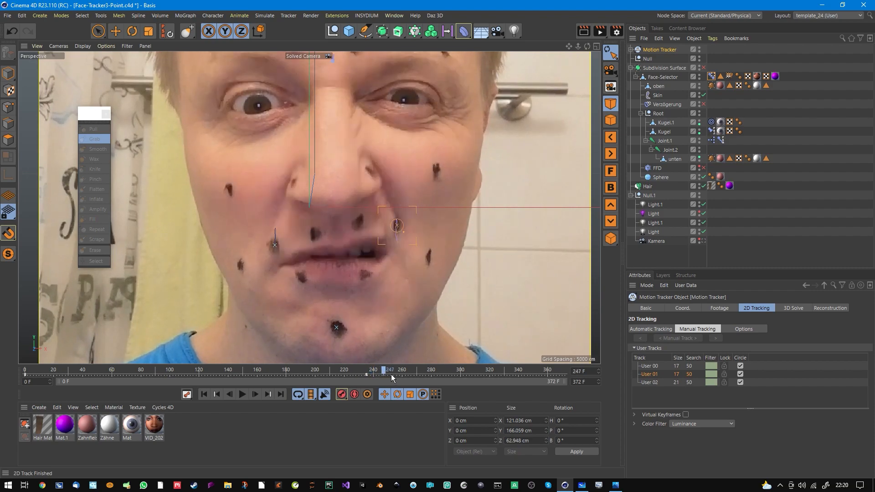
Review the tracks over the remaining footage and select the chin track User 02 at frame 83.
{"action": "left_click_drag", "start_coordinate": [415, 374], "coordinate": [562, 384]}
{"action": "left_click_drag", "start_coordinate": [461, 381], "coordinate": [144, 375]}
{"action": "left_click", "coordinate": [346, 326]}
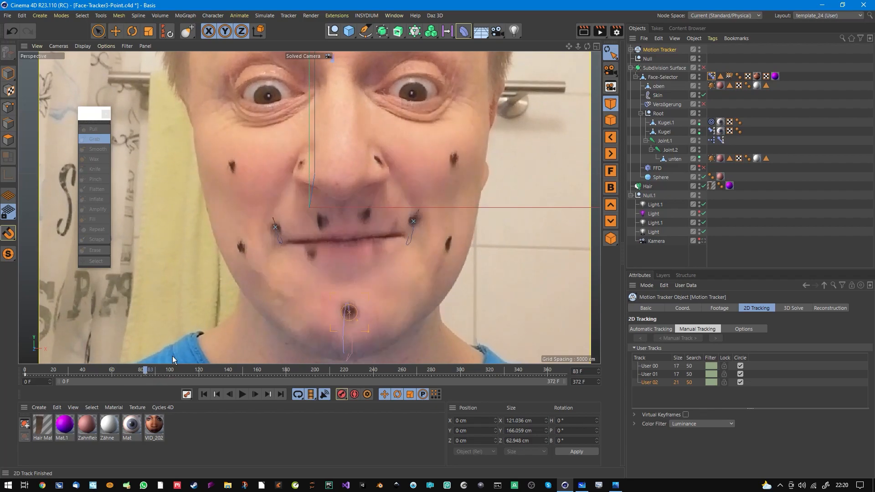
Review the chin track back to frame 28 and inspect the Pose Morph sliders on Face-Selector.
{"action": "middle_click_drag", "start_coordinate": [303, 304], "coordinate": [304, 273], "text": "alt+shift"}
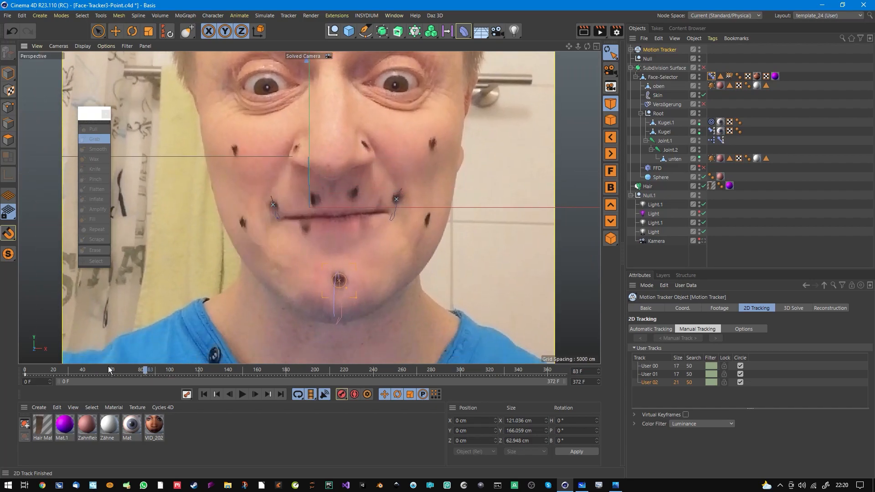
{"action": "left_click", "coordinate": [152, 376]}
{"action": "left_click_drag", "start_coordinate": [157, 376], "coordinate": [70, 376]}
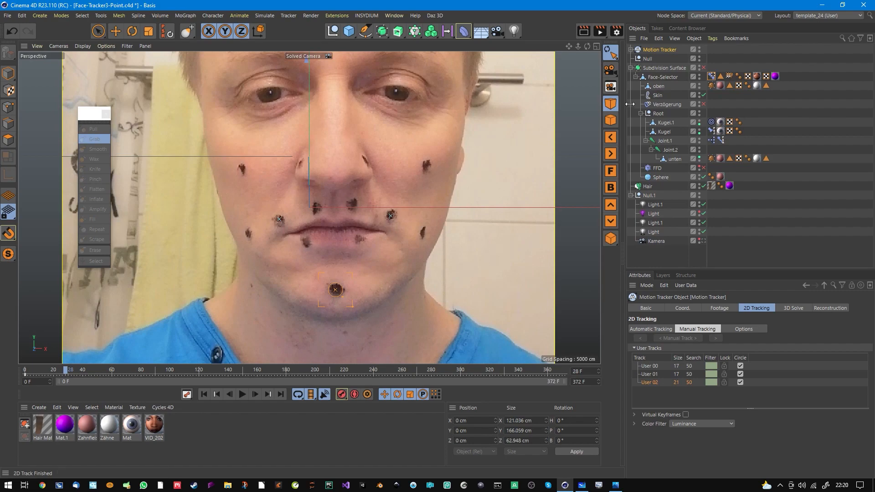
{"action": "left_click", "coordinate": [718, 85]}
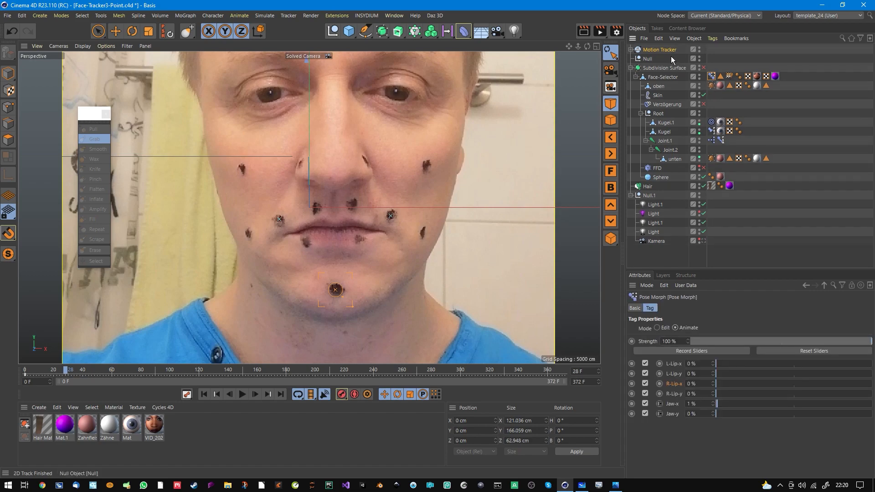
Run the Face-Track user script on the Motion Tracker and display its Python tag's user data.
{"action": "left_click", "coordinate": [670, 55]}
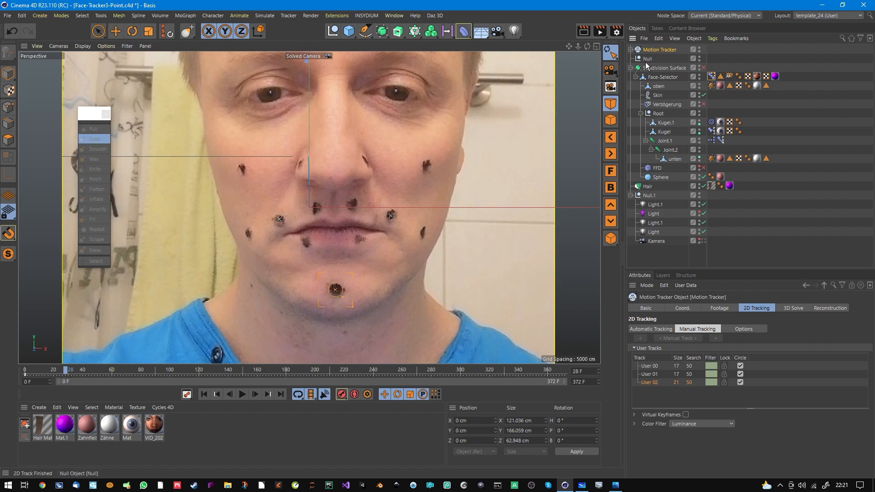
{"action": "left_click", "coordinate": [338, 16]}
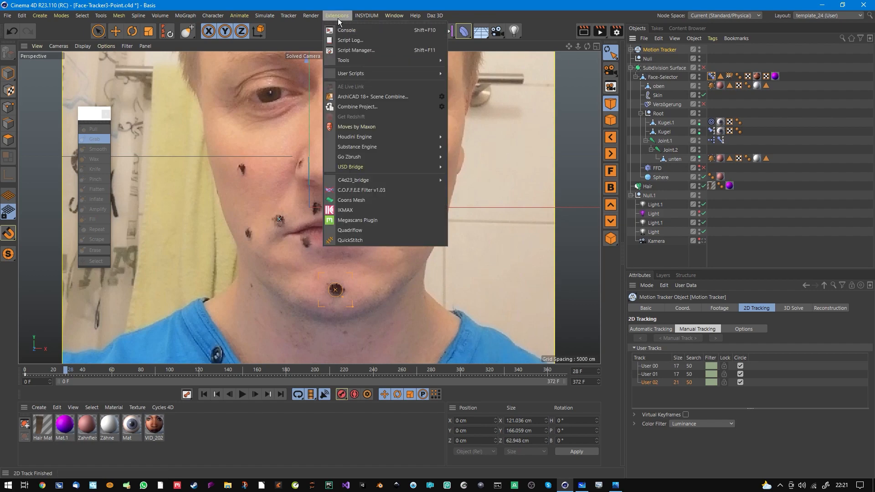
{"action": "mouse_move", "coordinate": [361, 75]}
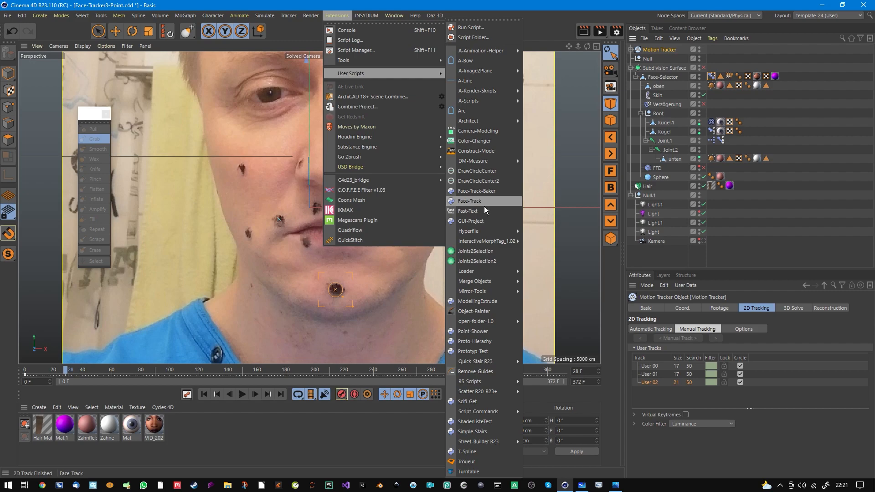
{"action": "left_click", "coordinate": [469, 201]}
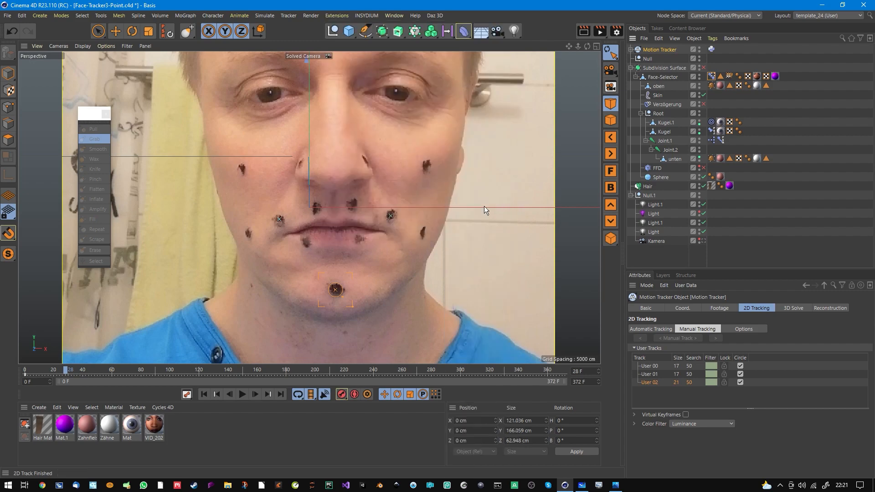
{"action": "left_click", "coordinate": [711, 50]}
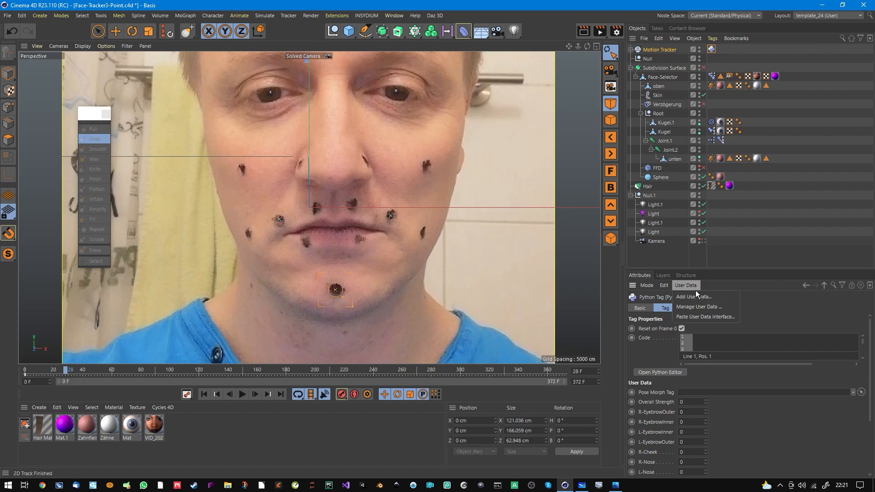
{"action": "left_click", "coordinate": [699, 310]}
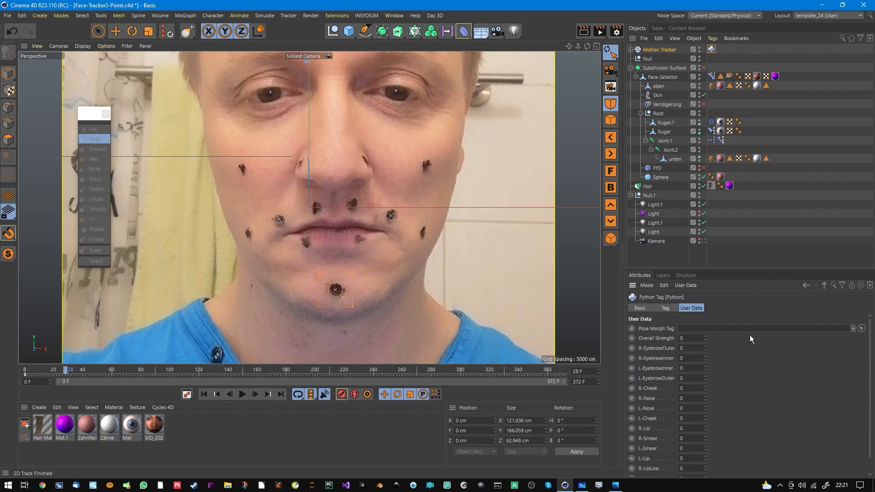
{"action": "left_click_drag", "start_coordinate": [742, 270], "coordinate": [738, 241]}
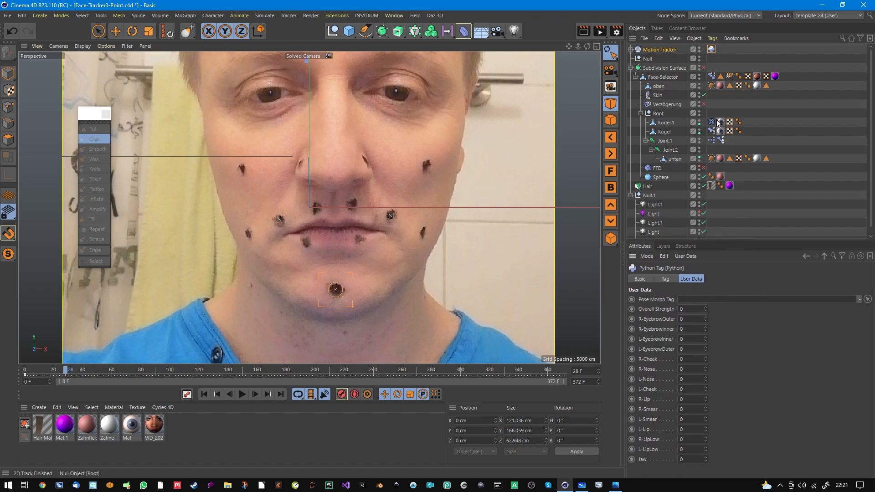
Leave the Solved Camera for the default camera view and return the timeline to frame 0.
{"action": "left_click", "coordinate": [640, 136]}
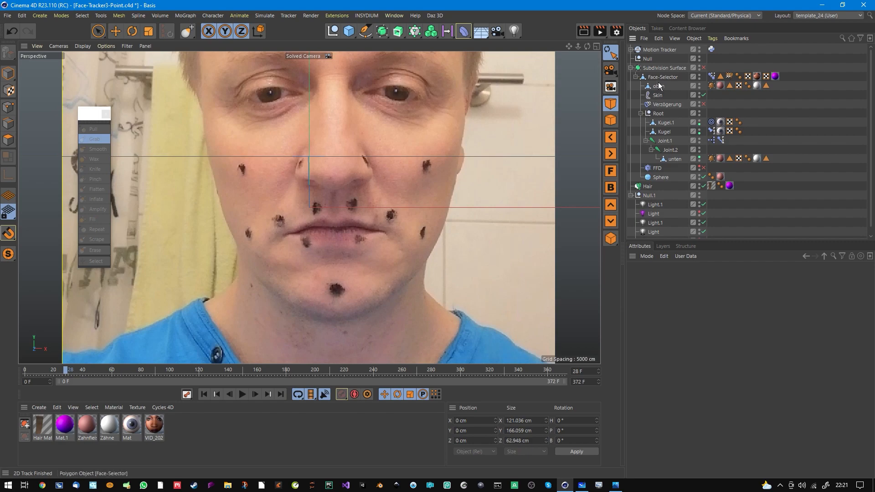
{"action": "left_click", "coordinate": [631, 50]}
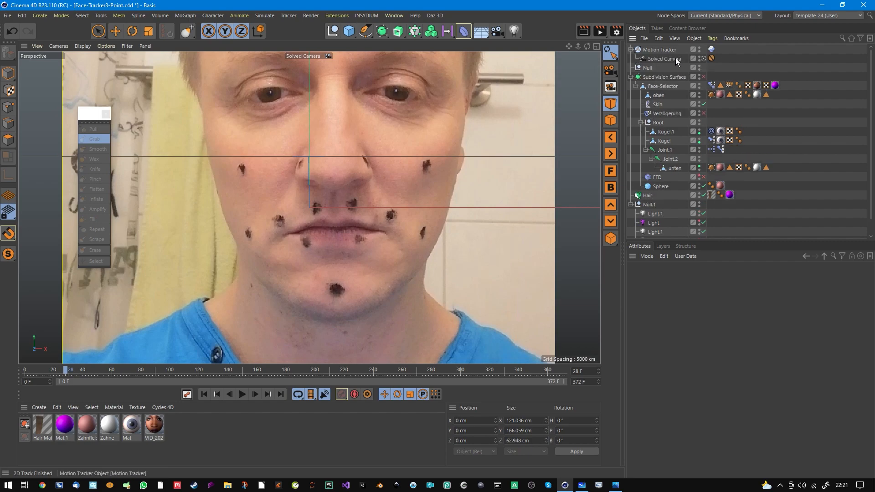
{"action": "left_click", "coordinate": [706, 60]}
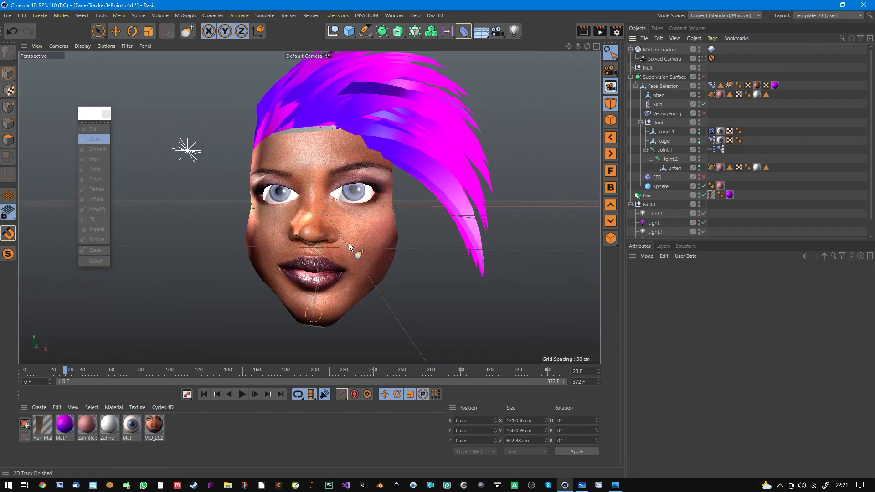
{"action": "left_click", "coordinate": [59, 374]}
{"action": "left_click_drag", "start_coordinate": [60, 374], "coordinate": [25, 373]}
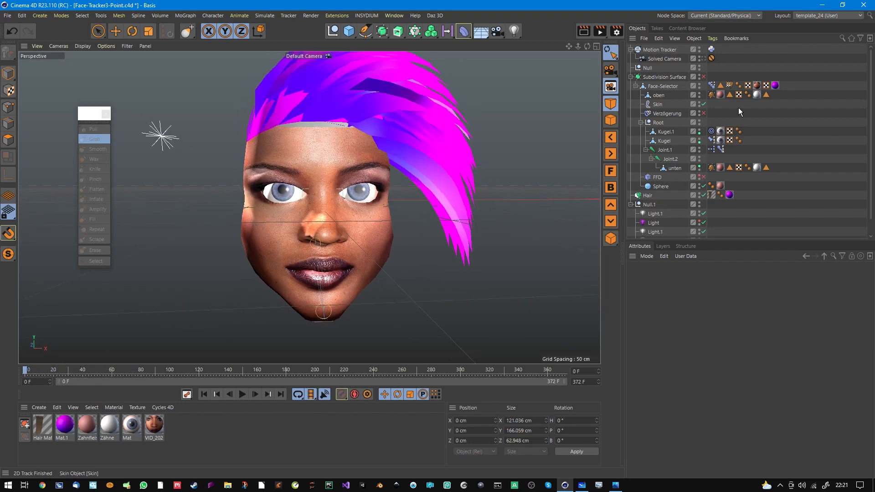
Assign Face-Selector's Pose Morph tag to the Pose Morph Tag field of the Motion Tracker's Python tag.
{"action": "left_click", "coordinate": [711, 49]}
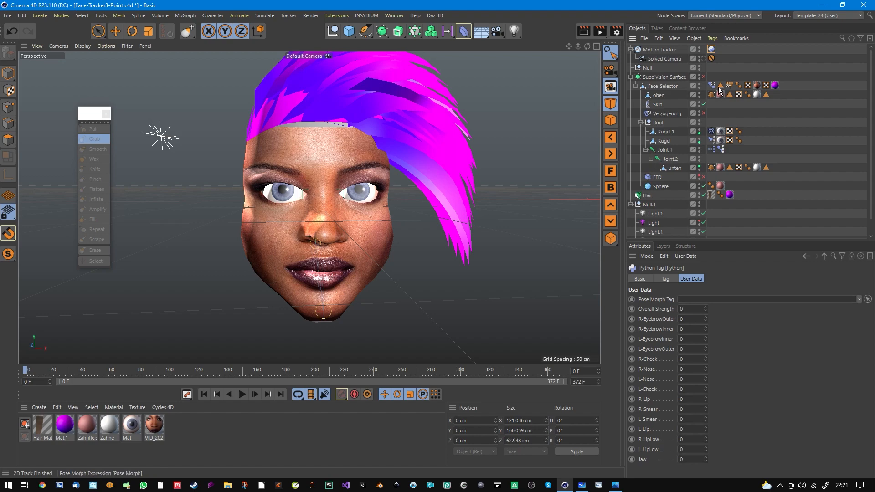
{"action": "left_click_drag", "start_coordinate": [712, 85], "coordinate": [697, 301]}
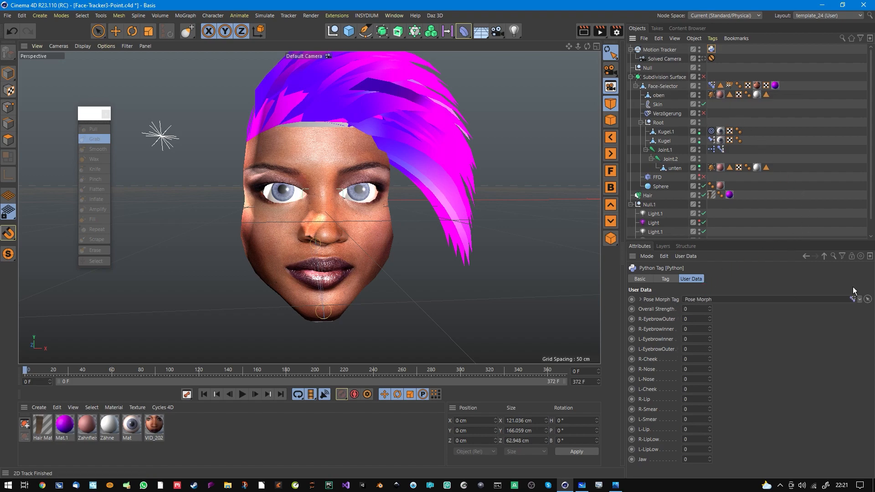
{"action": "mouse_move", "coordinate": [31, 379]}
{"action": "left_mouse_down"}
{"action": "mouse_move", "coordinate": [200, 385]}
{"action": "mouse_move", "coordinate": [29, 378]}
{"action": "left_mouse_up"}
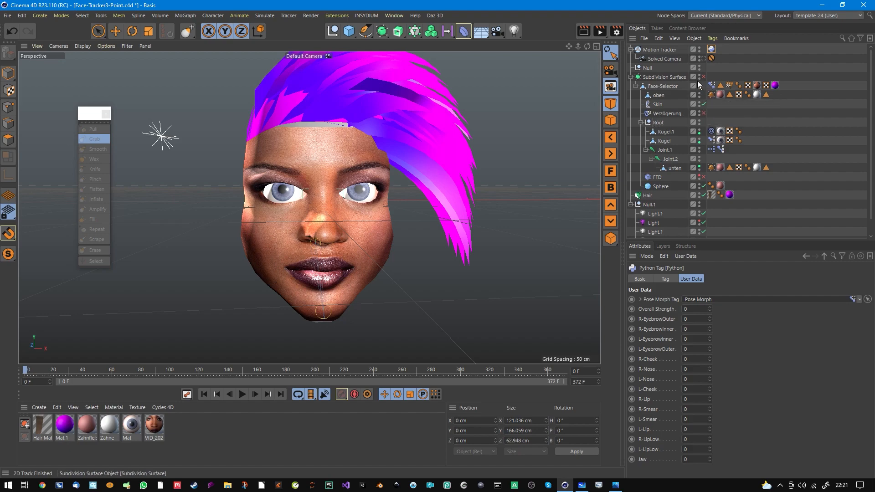
Create a background object from the Motion Tracker's footage and scrub the start of the timeline.
{"action": "left_click", "coordinate": [663, 51]}
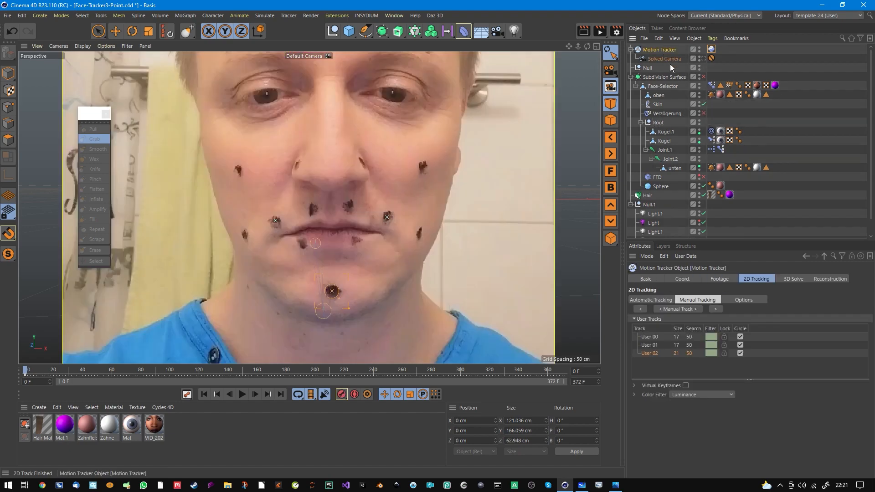
{"action": "left_click", "coordinate": [719, 280]}
{"action": "left_click", "coordinate": [672, 405]}
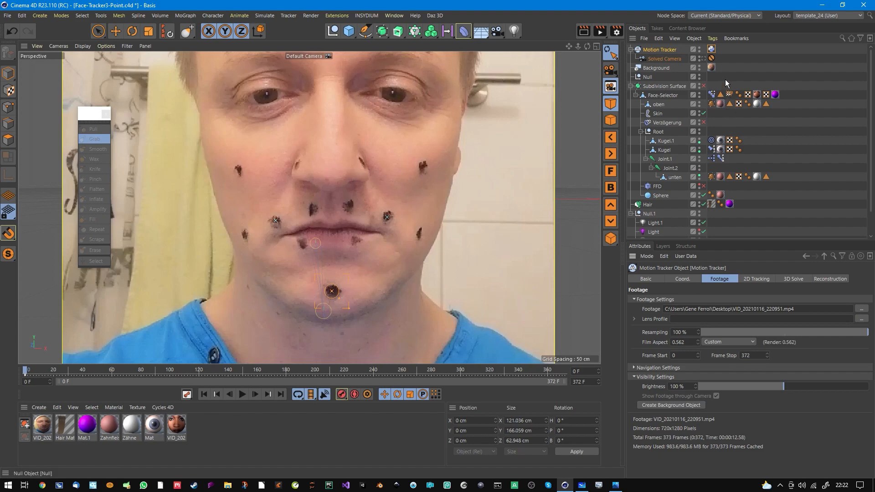
{"action": "left_click_drag", "start_coordinate": [58, 373], "coordinate": [25, 372]}
{"action": "left_click_drag", "start_coordinate": [89, 373], "coordinate": [23, 367]}
Frame the 3D head beside the enlarged footage background for a side-by-side comparison.
{"action": "left_click", "coordinate": [639, 141]}
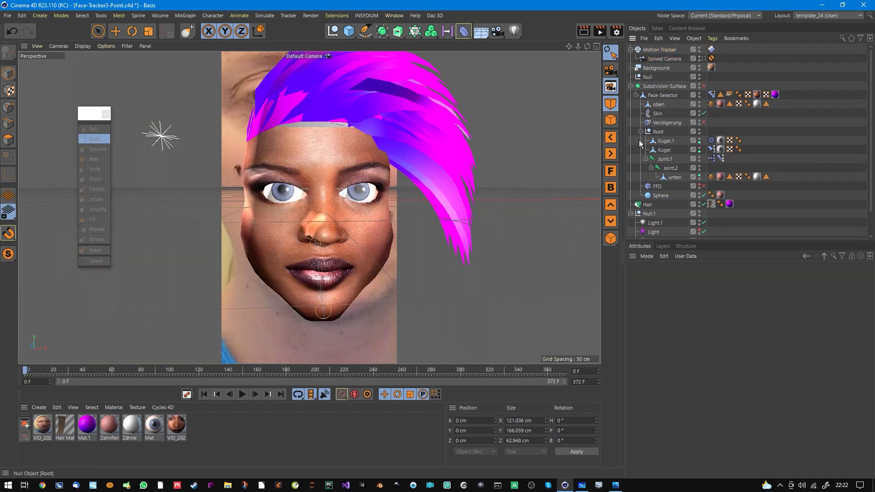
{"action": "mouse_move", "coordinate": [352, 219]}
{"action": "left_mouse_down", "text": "alt"}
{"action": "mouse_move", "coordinate": [324, 216]}
{"action": "mouse_move", "coordinate": [356, 212]}
{"action": "left_mouse_up", "text": "alt"}
{"action": "middle_click_drag", "start_coordinate": [356, 212], "coordinate": [477, 188], "text": "alt"}
{"action": "scroll", "coordinate": [479, 187], "scroll_direction": "down", "scroll_amount": 2}
{"action": "scroll", "coordinate": [479, 186], "scroll_direction": "down", "scroll_amount": 1}
{"action": "scroll", "coordinate": [327, 194], "scroll_direction": "down", "scroll_amount": 5}
{"action": "scroll", "coordinate": [327, 194], "scroll_direction": "up", "scroll_amount": 4}
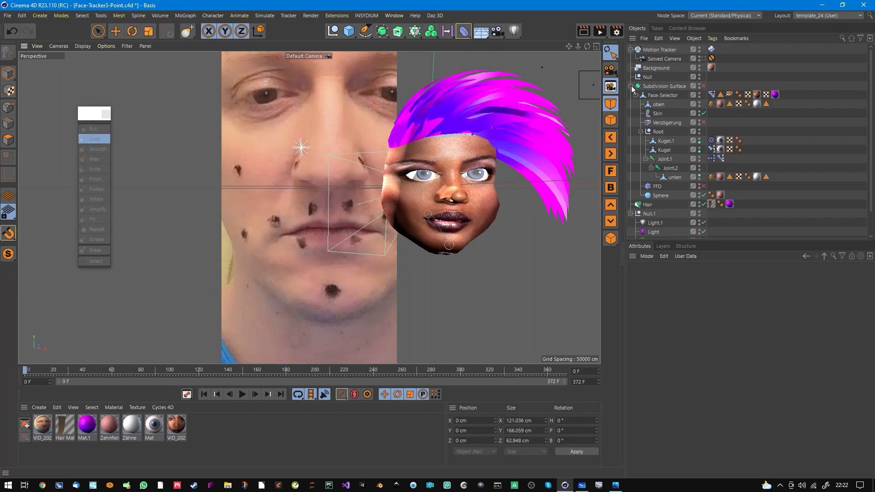
{"action": "scroll", "coordinate": [289, 225], "scroll_direction": "down", "scroll_amount": 4}
{"action": "scroll", "coordinate": [289, 225], "scroll_direction": "up", "scroll_amount": 4}
{"action": "scroll", "coordinate": [447, 202], "scroll_direction": "down", "scroll_amount": 3}
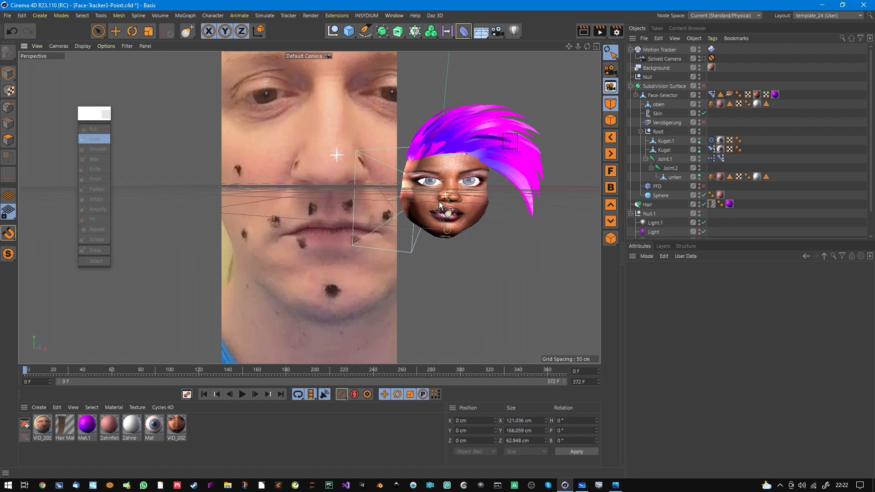
Delete the Background object and its VID_20210116_220951 footage material.
{"action": "left_click", "coordinate": [670, 69]}
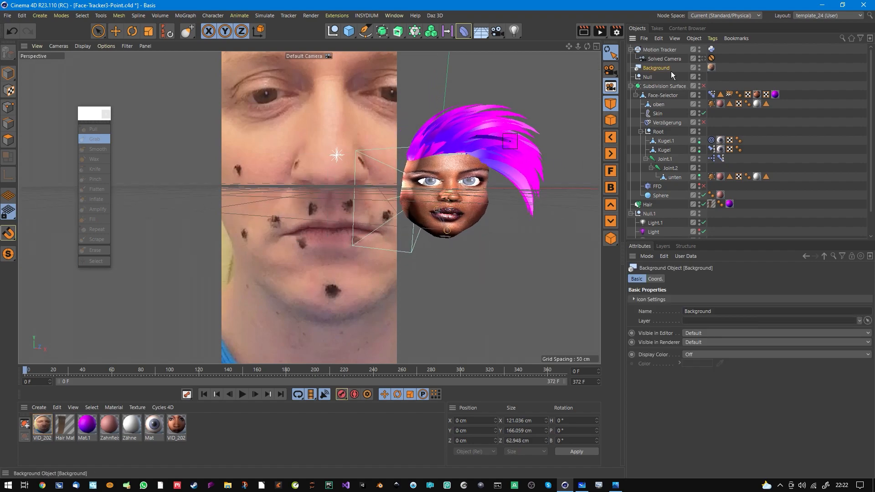
{"action": "key", "text": "Delete"}
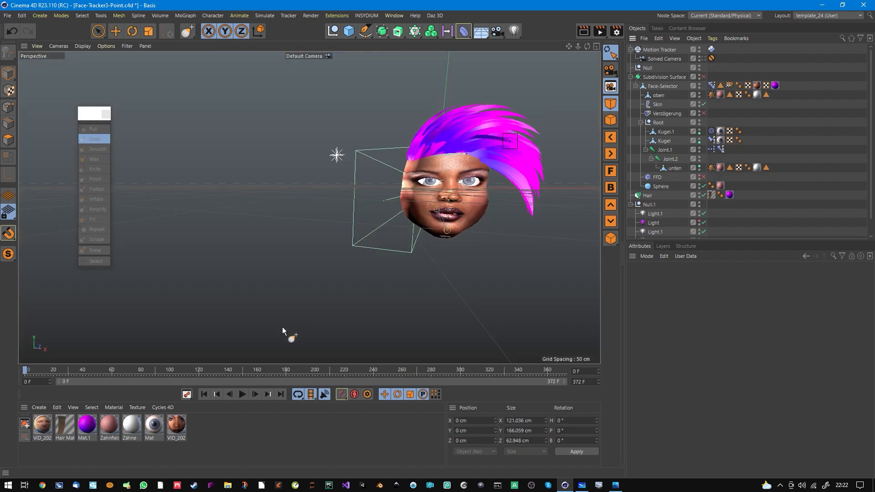
{"action": "left_click", "coordinate": [43, 426]}
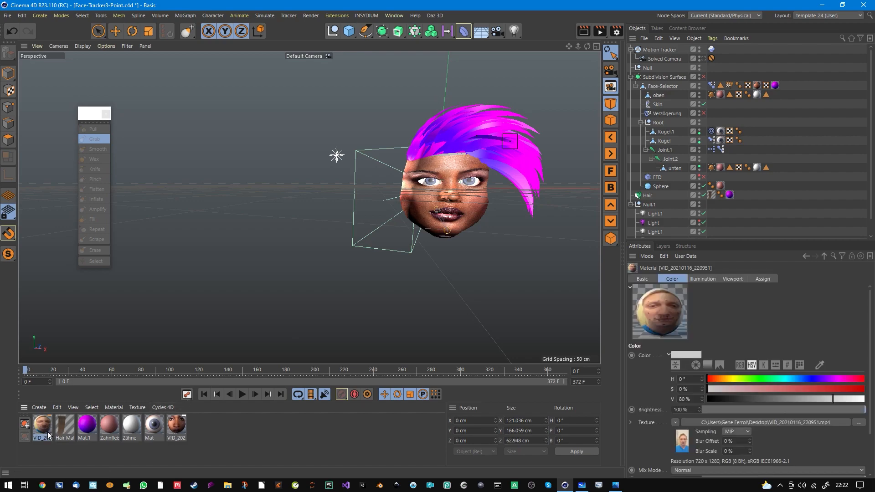
{"action": "middle_click_drag", "start_coordinate": [457, 221], "coordinate": [397, 186], "text": "alt"}
{"action": "right_click_drag", "start_coordinate": [397, 186], "coordinate": [417, 188], "text": "alt"}
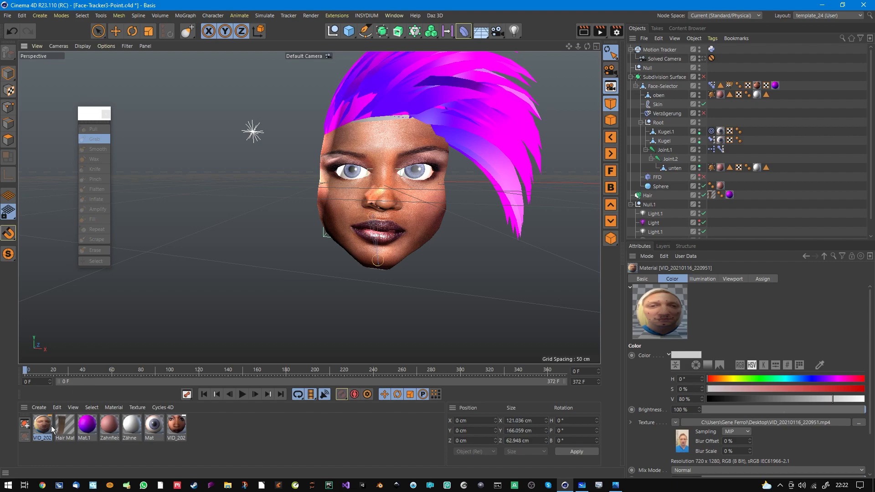
{"action": "key", "text": "Delete"}
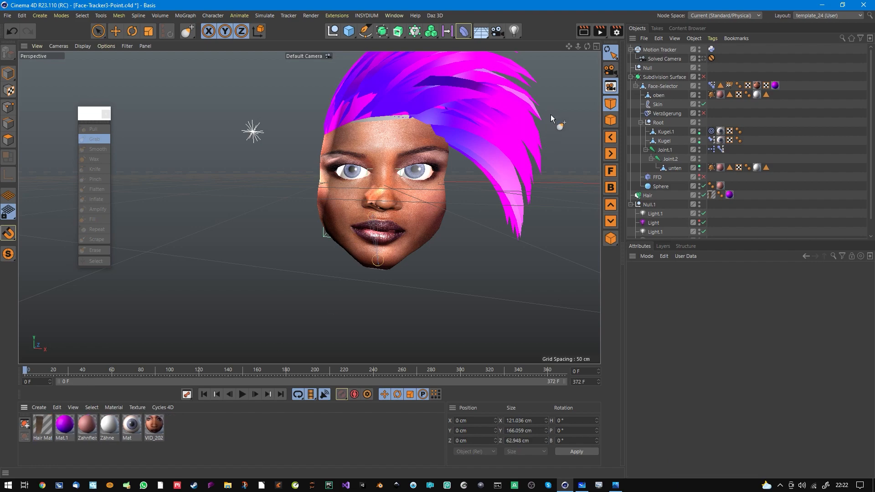
Shrink the tracker footage to show the whole video beside the head and create a background object from it.
{"action": "left_click", "coordinate": [658, 50]}
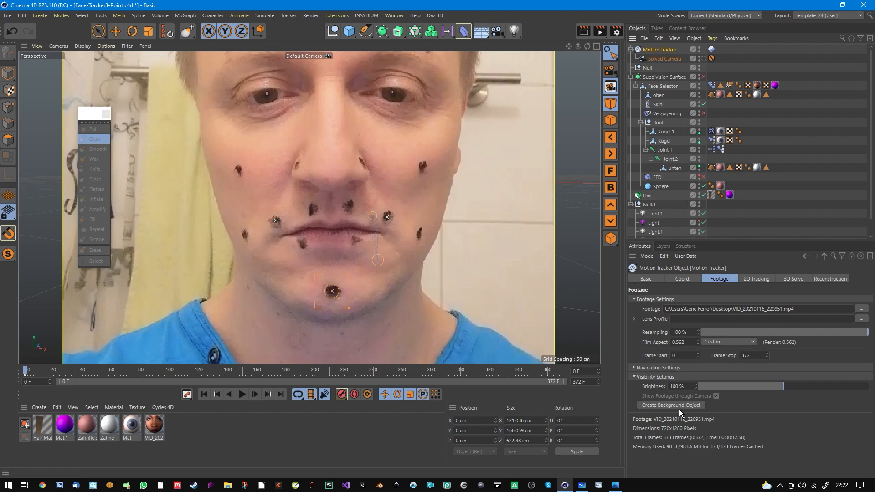
{"action": "scroll", "coordinate": [422, 211], "scroll_direction": "down", "scroll_amount": 5}
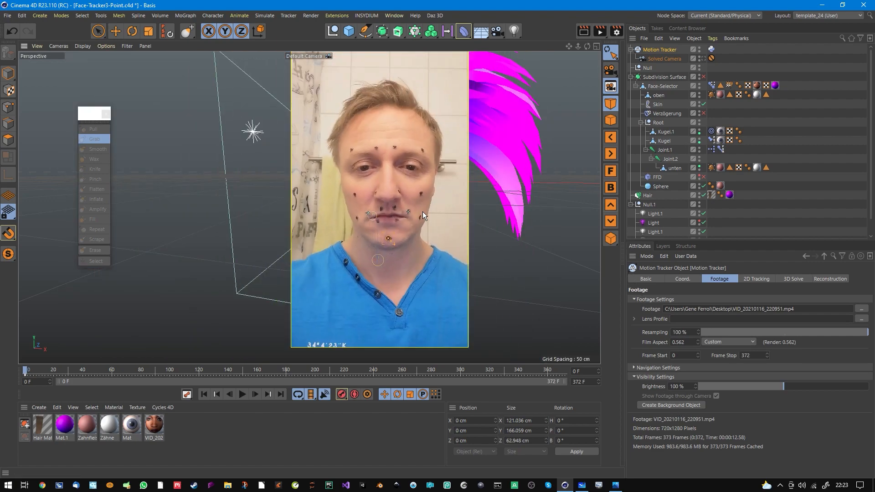
{"action": "scroll", "coordinate": [422, 212], "scroll_direction": "down", "scroll_amount": 3}
{"action": "middle_click_drag", "start_coordinate": [426, 212], "coordinate": [334, 213], "text": "alt"}
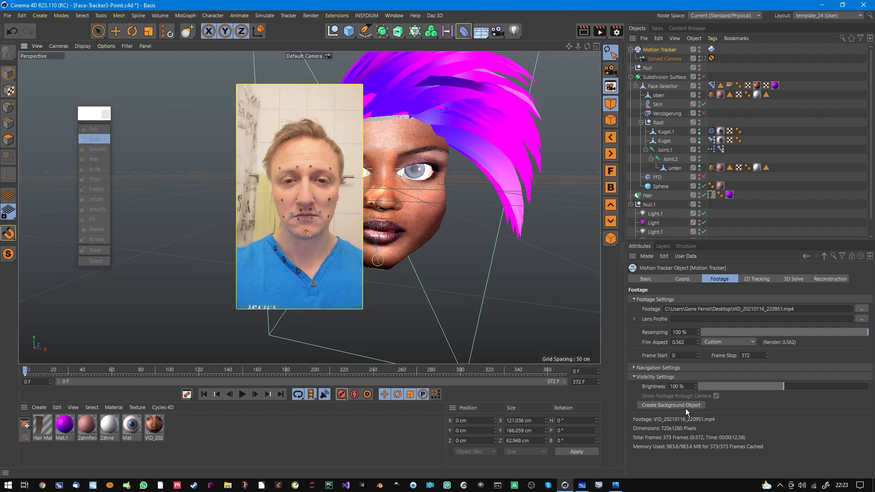
{"action": "left_click", "coordinate": [685, 407]}
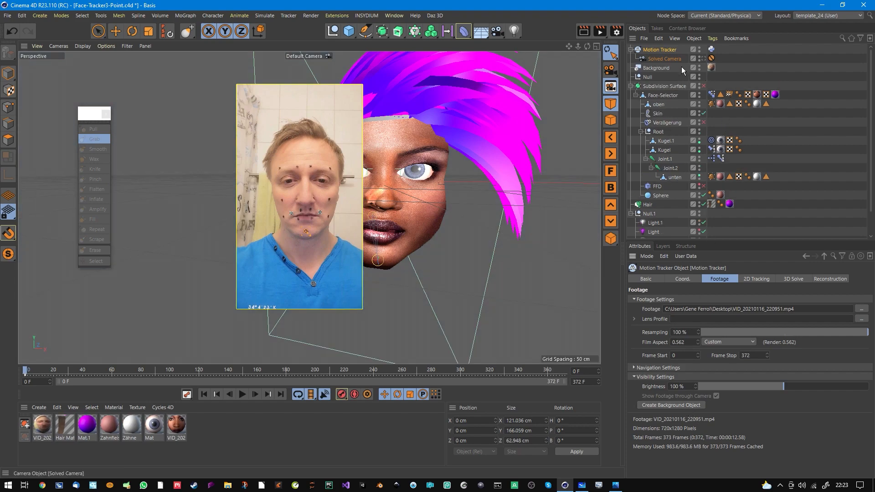
{"action": "left_click", "coordinate": [711, 67]}
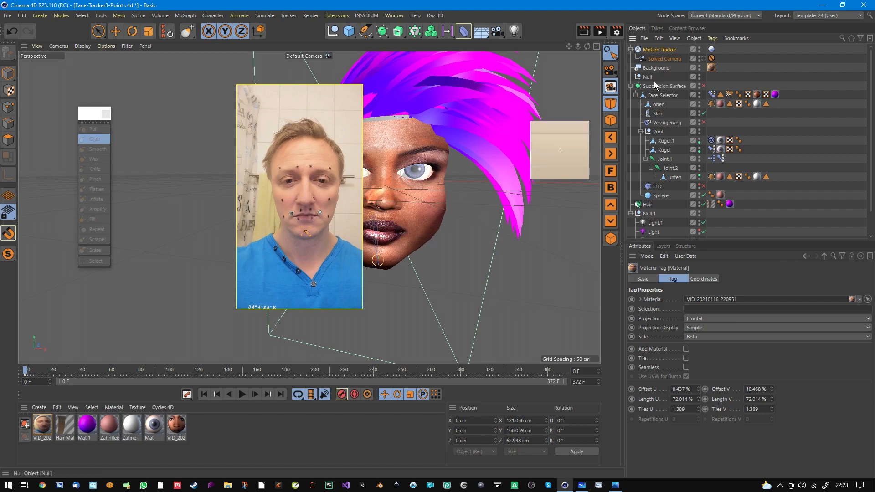
Frame the head beside the footage and scrub to frames 150 and 133 to compare the mouth movements.
{"action": "left_click", "coordinate": [637, 113]}
{"action": "scroll", "coordinate": [388, 207], "scroll_direction": "down", "scroll_amount": 5}
{"action": "left_click_drag", "start_coordinate": [373, 209], "coordinate": [405, 187], "text": "alt"}
{"action": "scroll", "coordinate": [399, 189], "scroll_direction": "up", "scroll_amount": 3}
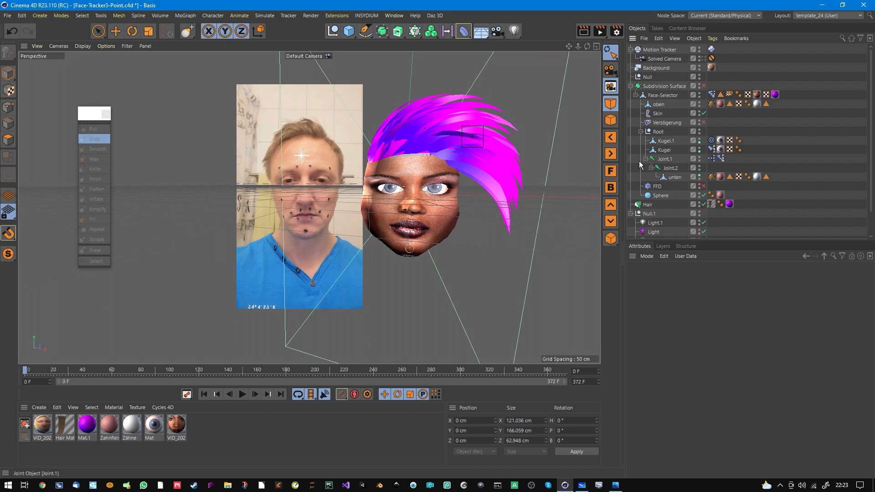
{"action": "left_click_drag", "start_coordinate": [440, 214], "coordinate": [428, 200], "text": "alt"}
{"action": "left_click_drag", "start_coordinate": [36, 373], "coordinate": [247, 351]}
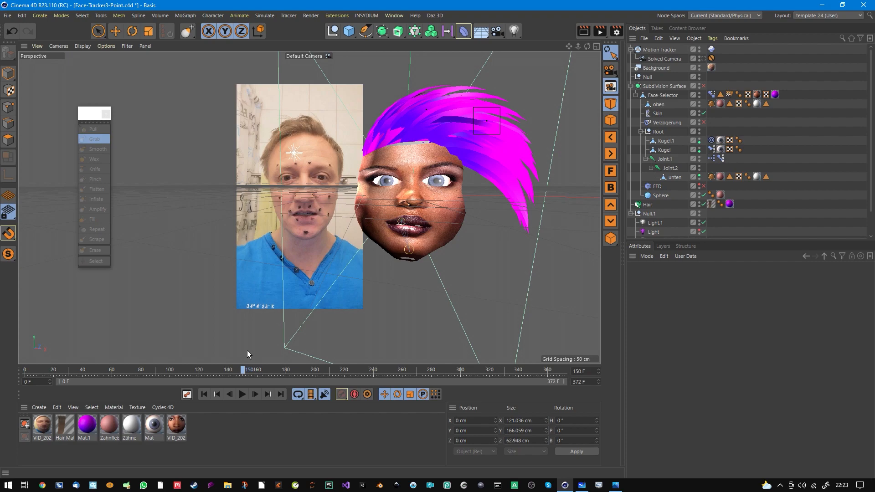
{"action": "key", "text": "XF86AudioRaiseVolume"}
{"action": "left_click_drag", "start_coordinate": [247, 351], "coordinate": [217, 352]}
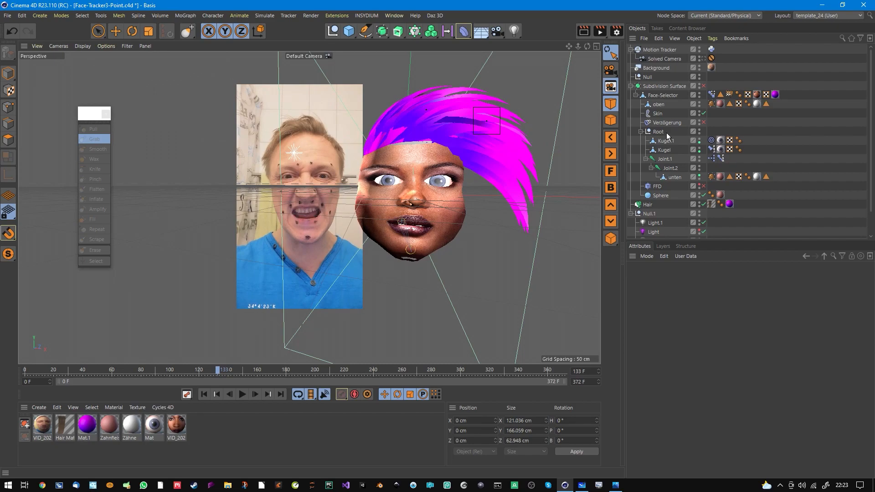
Set the Overall Strength to 15 in the user data of the Motion Tracker's Python tag.
{"action": "left_click", "coordinate": [712, 49]}
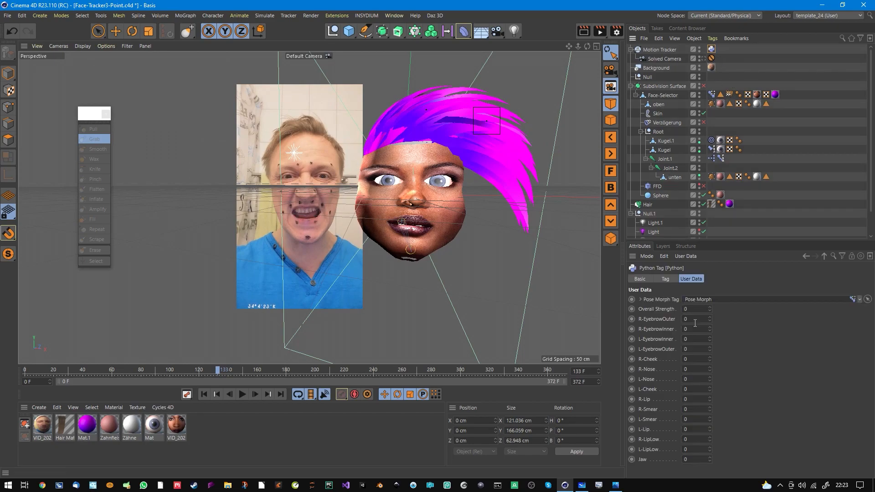
{"action": "left_click_drag", "start_coordinate": [223, 373], "coordinate": [170, 376]}
{"action": "left_click_drag", "start_coordinate": [193, 376], "coordinate": [206, 376]}
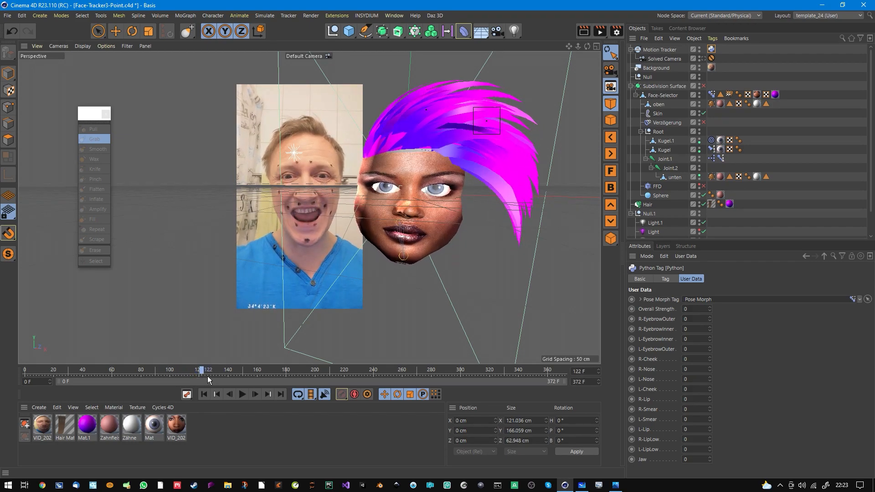
{"action": "left_click", "coordinate": [695, 313]}
{"action": "type", "text": "15"}
{"action": "key", "text": "Return"}
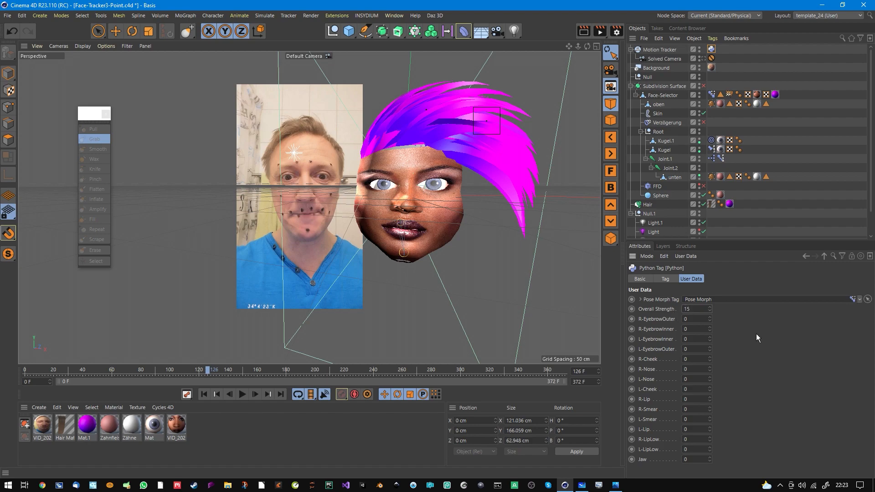
At frame 86, set the Jaw correction to -0.3 and keyframe it.
{"action": "left_click_drag", "start_coordinate": [35, 373], "coordinate": [155, 369]}
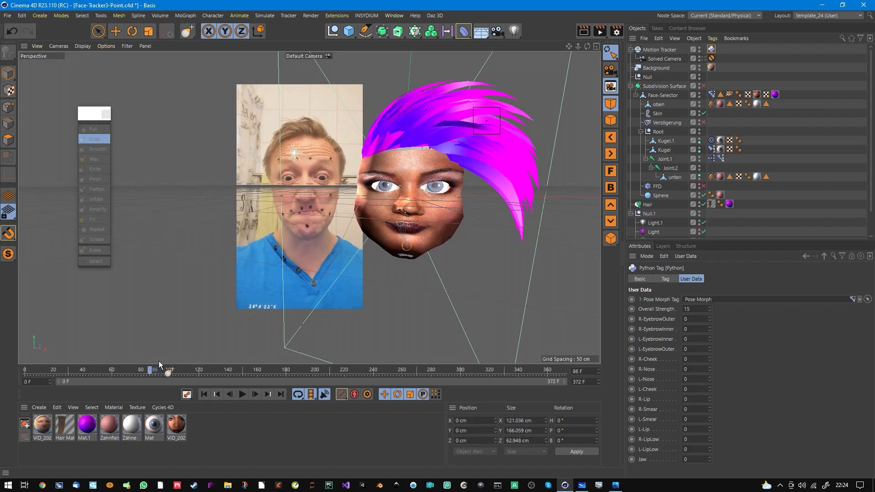
{"action": "scroll", "coordinate": [399, 233], "scroll_direction": "up", "scroll_amount": 4}
{"action": "scroll", "coordinate": [433, 227], "scroll_direction": "up", "scroll_amount": 5}
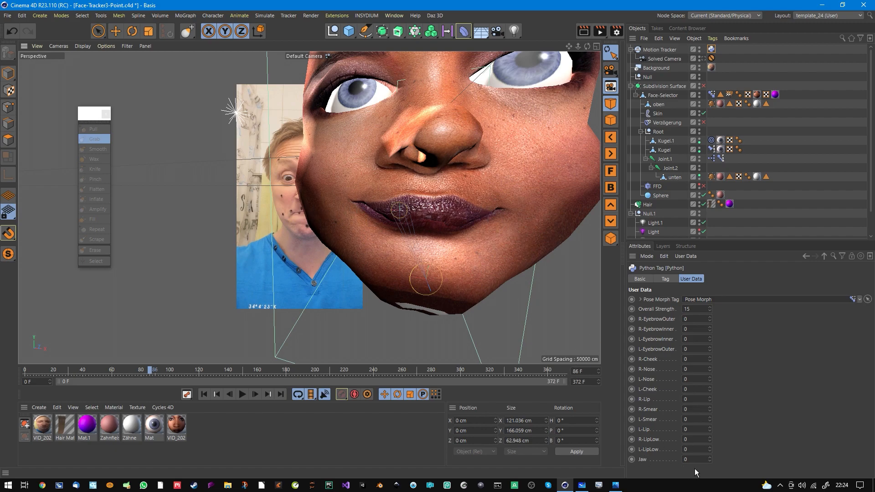
{"action": "left_click_drag", "start_coordinate": [709, 460], "coordinate": [715, 469]}
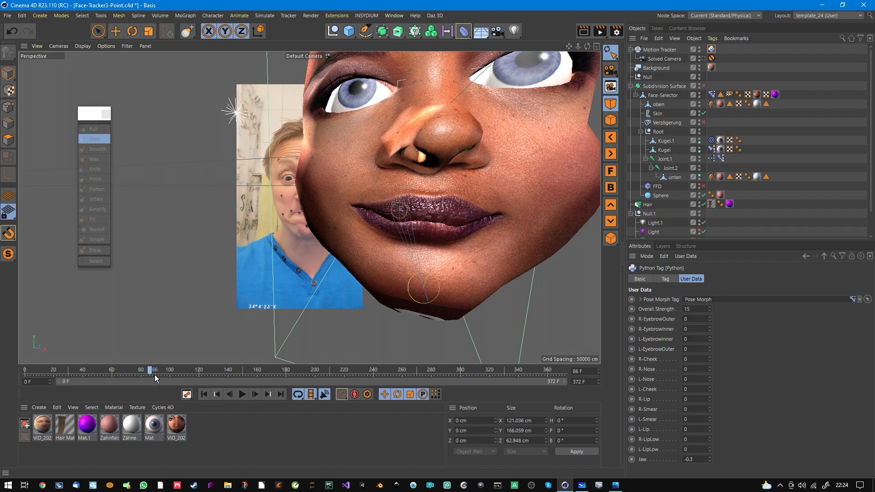
{"action": "left_click", "coordinate": [632, 459]}
At frame 91, set the Jaw correction back to 0 and record a keyframe.
{"action": "left_click", "coordinate": [157, 373]}
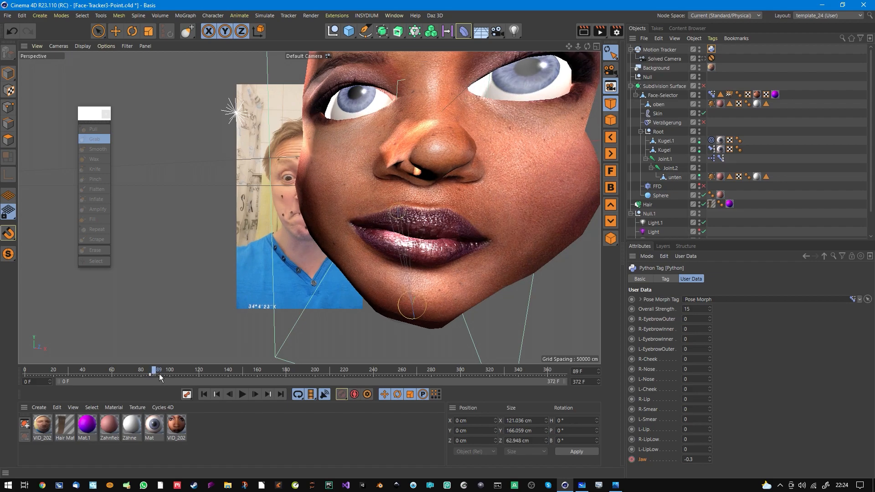
{"action": "left_click_drag", "start_coordinate": [159, 374], "coordinate": [161, 375]}
{"action": "key", "text": "g"}
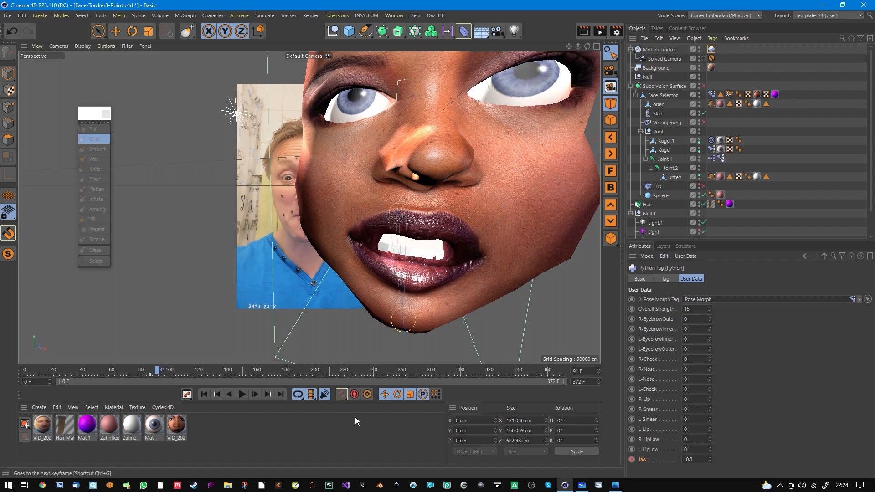
{"action": "left_click_drag", "start_coordinate": [696, 459], "coordinate": [646, 457]}
{"action": "type", "text": "0"}
{"action": "key", "text": "Return"}
{"action": "left_click", "coordinate": [631, 459]}
Set and keyframe the Jaw correction at 0 on frame 83, and scrub back to frame 77 to check the mouth.
{"action": "left_click_drag", "start_coordinate": [163, 373], "coordinate": [151, 377]}
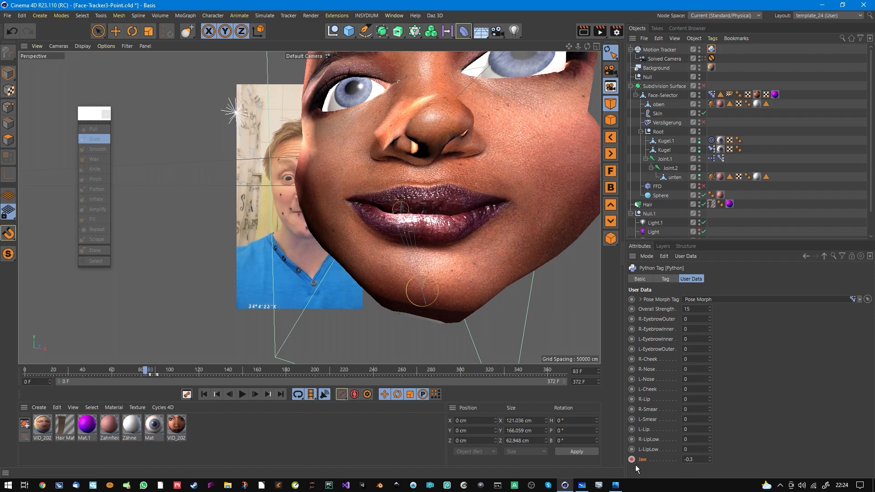
{"action": "left_click", "coordinate": [694, 459]}
{"action": "type", "text": "0"}
{"action": "key", "text": "Return"}
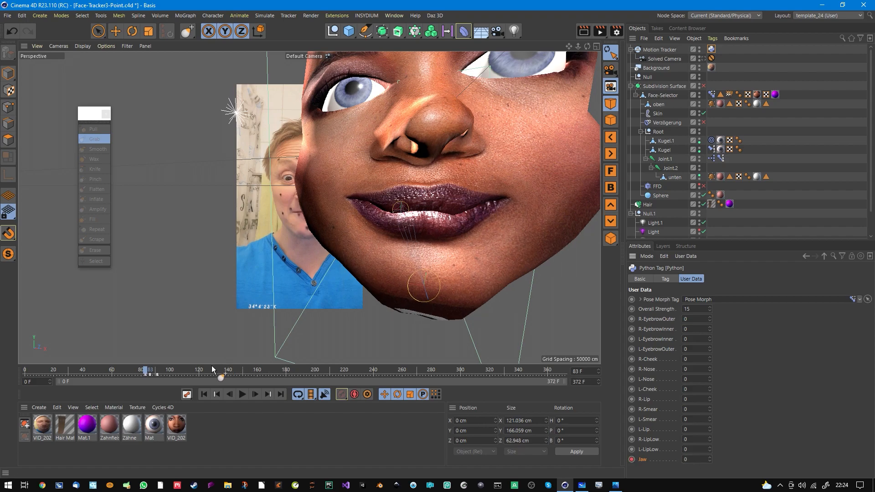
{"action": "mouse_move", "coordinate": [153, 376]}
{"action": "left_mouse_down"}
{"action": "mouse_move", "coordinate": [136, 375]}
{"action": "mouse_move", "coordinate": [162, 372]}
{"action": "mouse_move", "coordinate": [137, 377]}
{"action": "left_mouse_up"}
Scrub to frame 122 and set both the R-Lip and L-Lip corrections to 0.4.
{"action": "scroll", "coordinate": [431, 234], "scroll_direction": "down", "scroll_amount": 5}
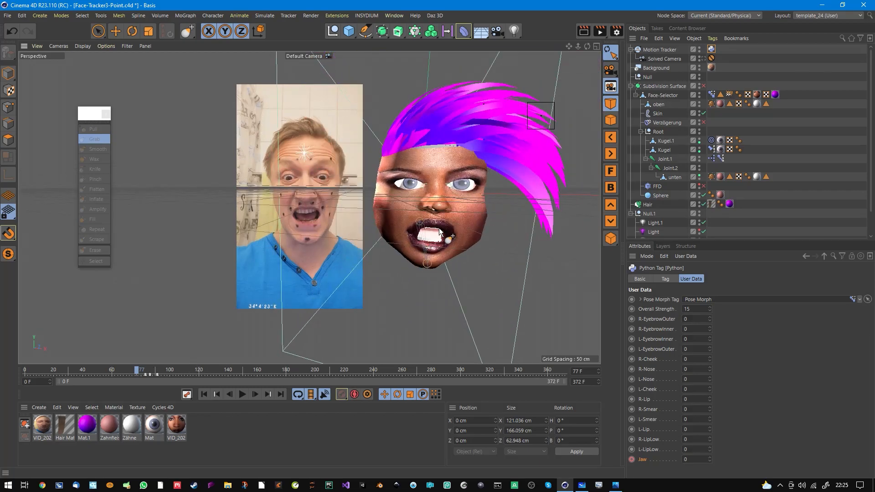
{"action": "left_click_drag", "start_coordinate": [146, 375], "coordinate": [207, 373]}
{"action": "scroll", "coordinate": [453, 237], "scroll_direction": "up", "scroll_amount": 3}
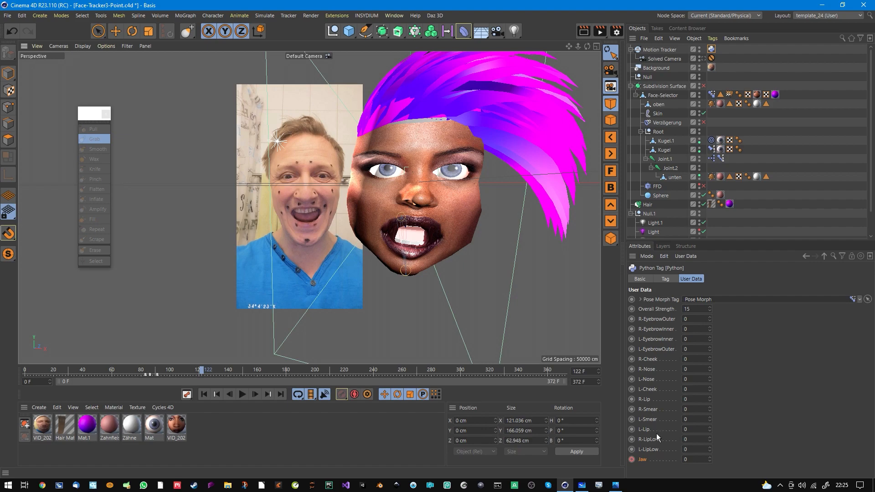
{"action": "left_click_drag", "start_coordinate": [710, 390], "coordinate": [709, 392]}
{"action": "left_click_drag", "start_coordinate": [710, 399], "coordinate": [709, 395]}
{"action": "left_click_drag", "start_coordinate": [709, 429], "coordinate": [710, 426]}
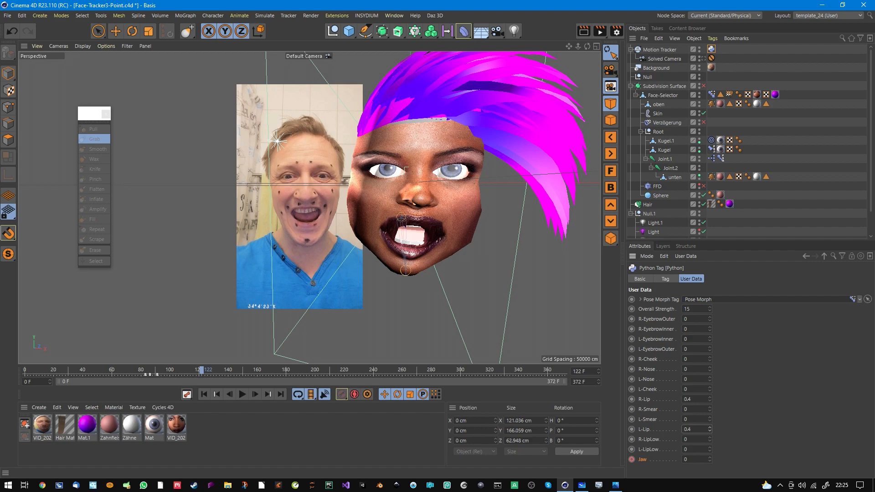
Enable the Subdivision Surface and the Verzögerung deformer, and scrub the animation back to frame 0.
{"action": "left_click_drag", "start_coordinate": [201, 370], "coordinate": [144, 372]}
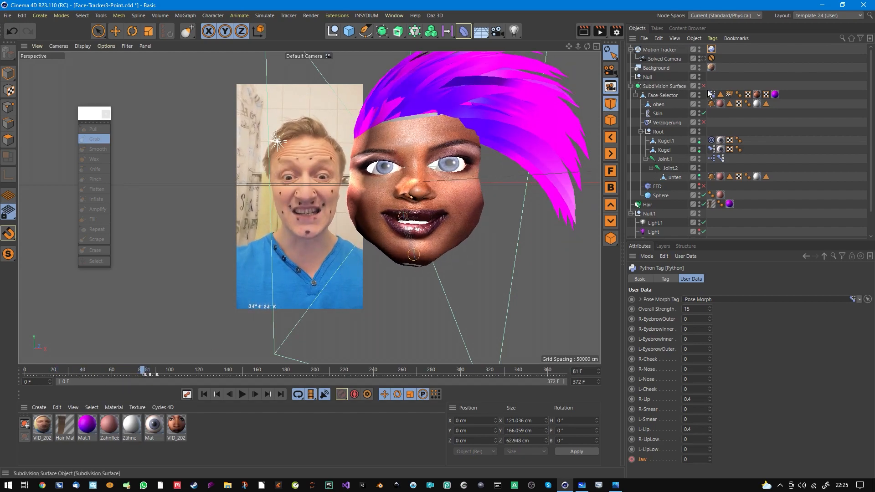
{"action": "key", "text": "q"}
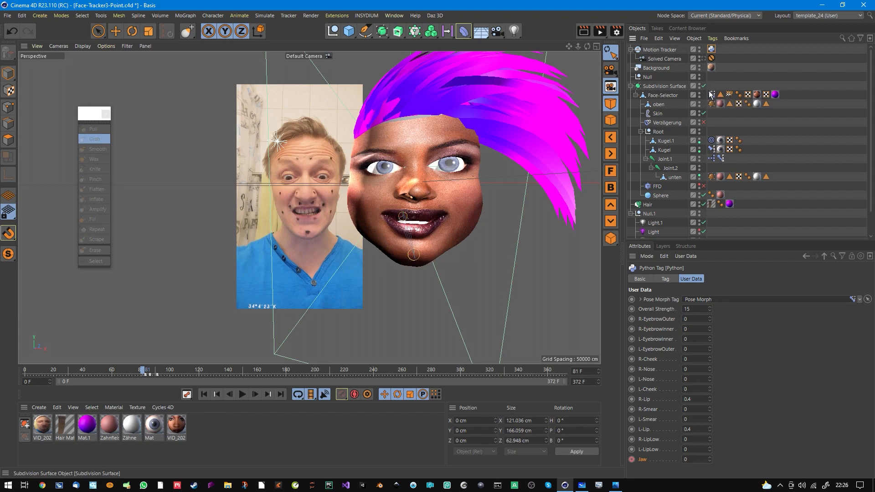
{"action": "left_click", "coordinate": [670, 125]}
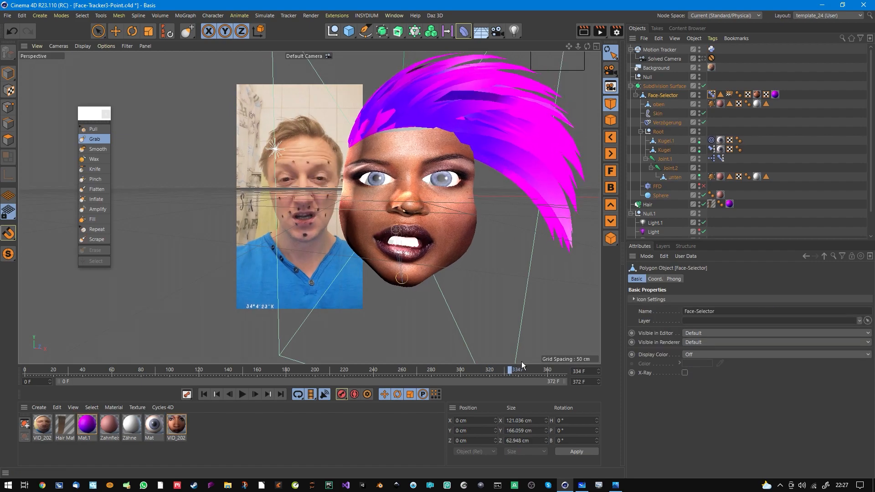
{"action": "left_click_drag", "start_coordinate": [521, 363], "coordinate": [7, 376]}
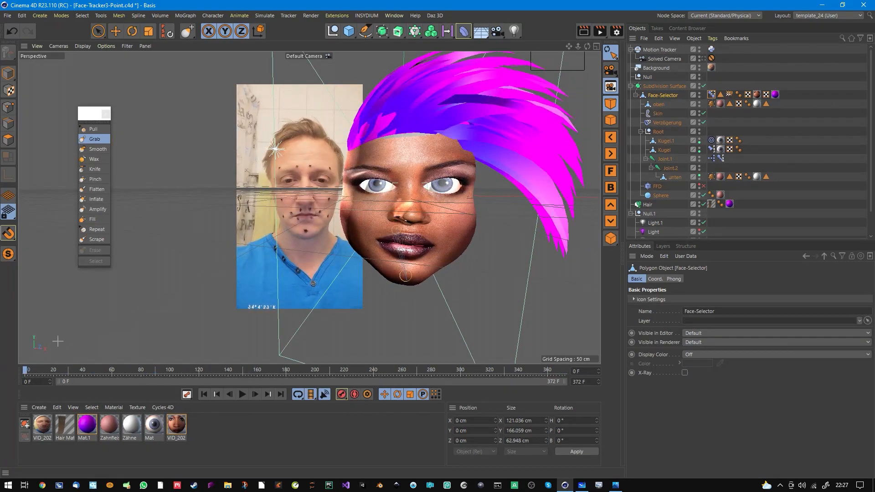
Switch to the Face-Tracker.c4d project and show the Pose Morph sliders of the Face-Selector object.
{"action": "left_click", "coordinate": [394, 15]}
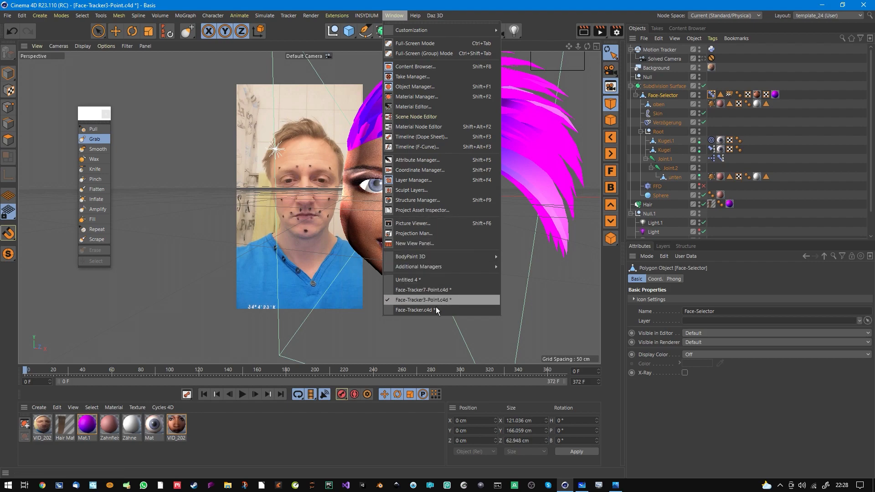
{"action": "left_click", "coordinate": [436, 292]}
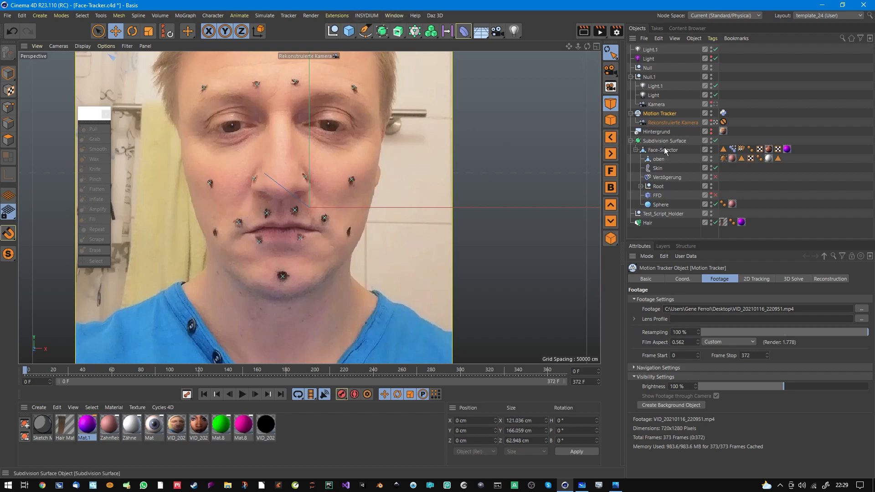
{"action": "left_click", "coordinate": [732, 157]}
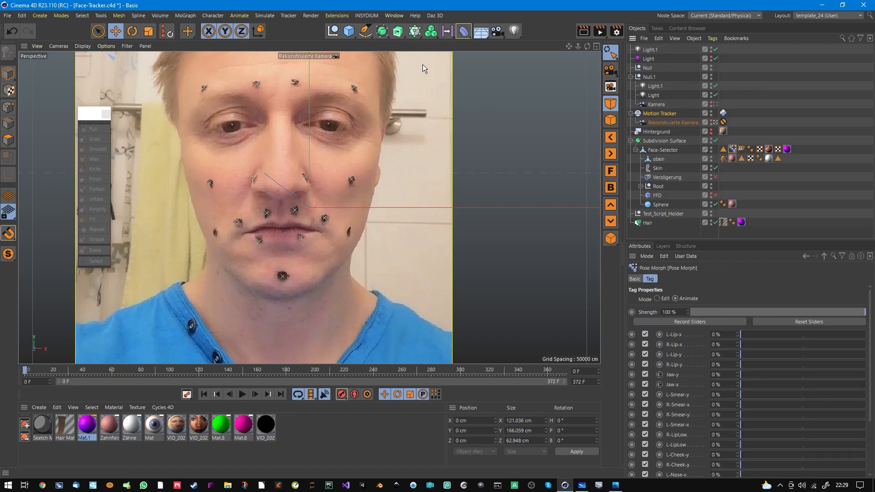
Switch to the Face-Tracker7-Point.c4d project to compare its Pose Morph sliders and tracked face markers.
{"action": "left_click", "coordinate": [394, 16]}
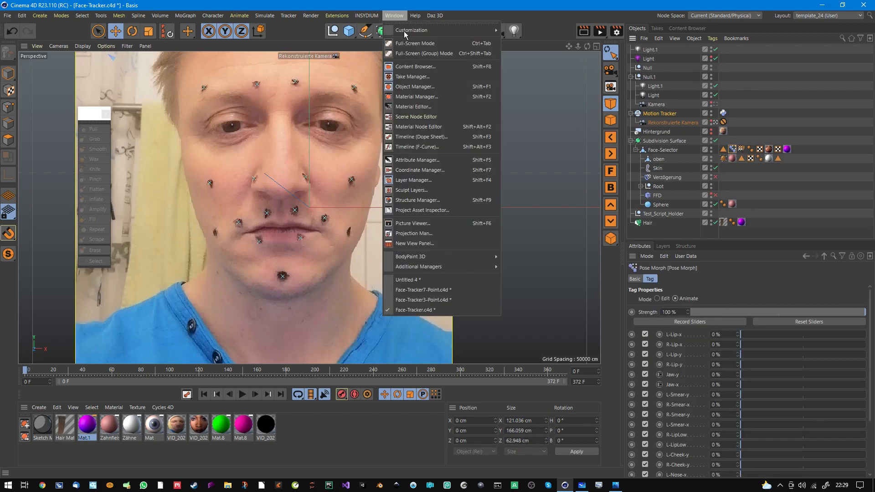
{"action": "left_click", "coordinate": [417, 290]}
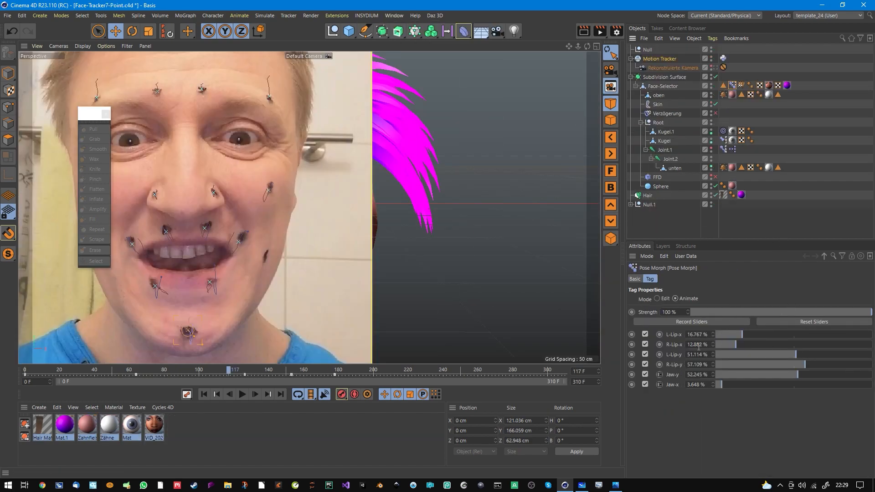
{"action": "middle_click_drag", "start_coordinate": [281, 253], "coordinate": [365, 248], "text": "alt"}
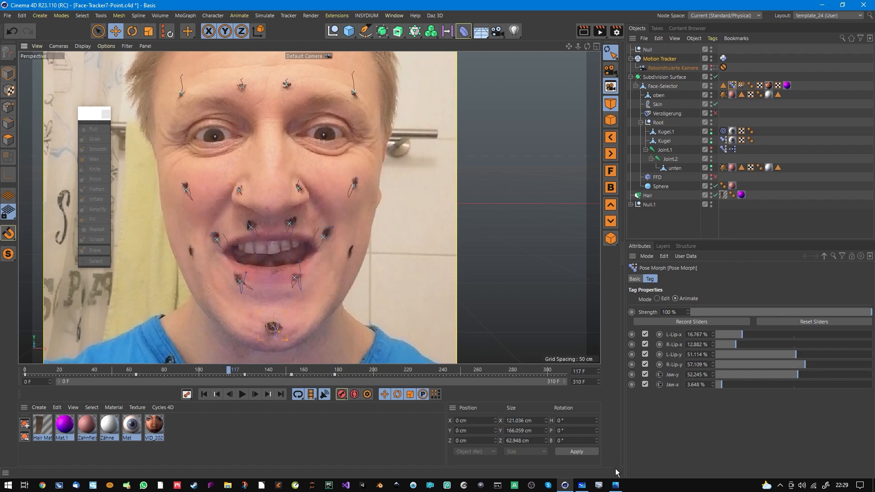
View the marker naming reference Layout.png in Photos, then return to the Face-Tracker.c4d project in Cinema 4D.
{"action": "left_click", "coordinate": [620, 489]}
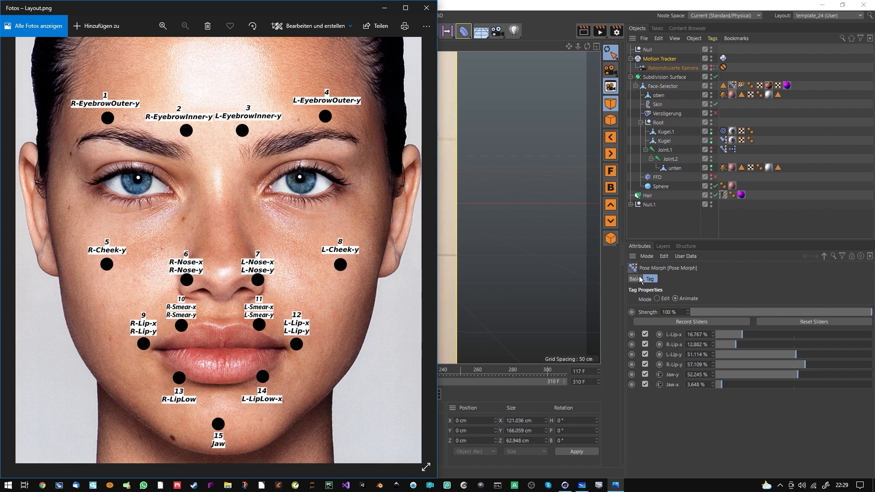
{"action": "left_click", "coordinate": [487, 15]}
{"action": "left_click", "coordinate": [394, 15]}
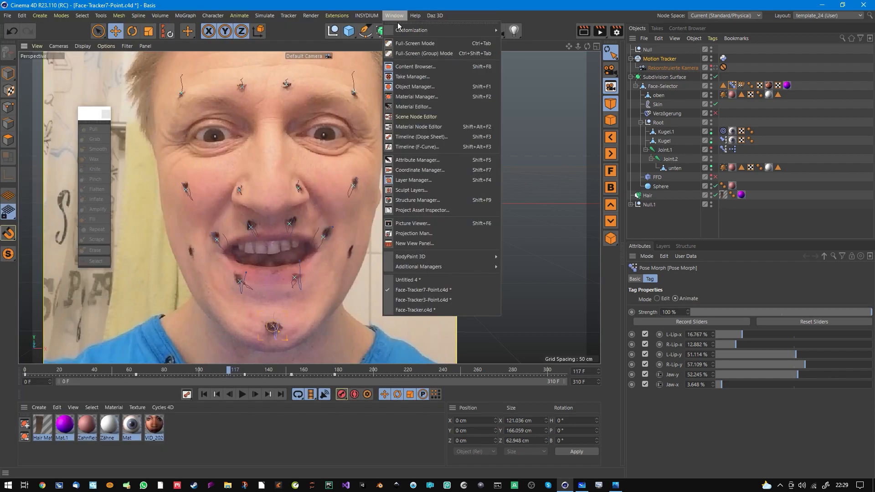
{"action": "left_click", "coordinate": [420, 313]}
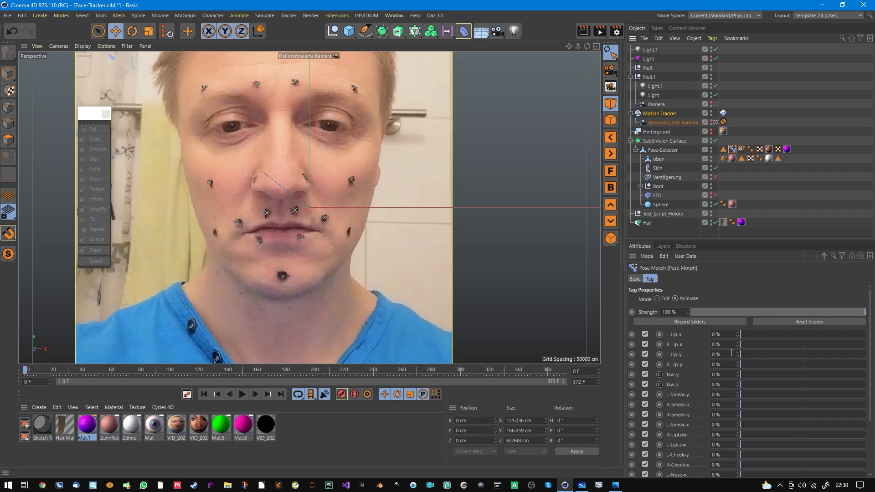
Disable the Python tag on the Motion Tracker and clear the object selection.
{"action": "left_click", "coordinate": [723, 113]}
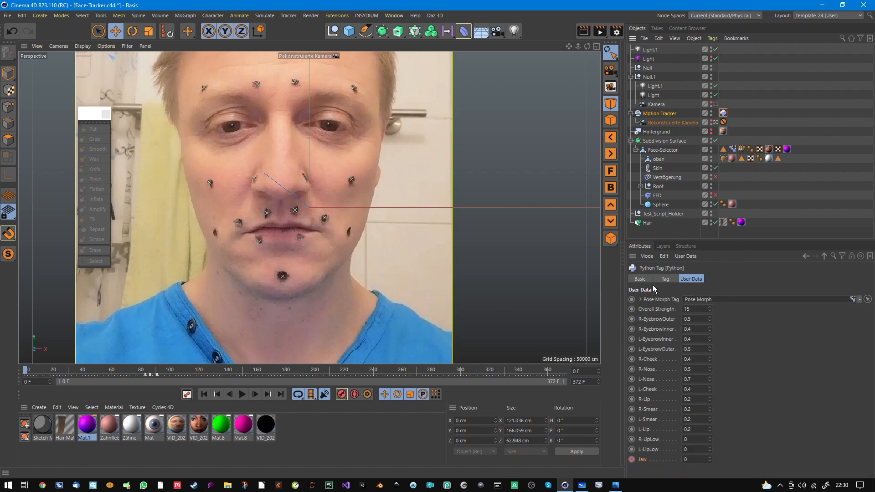
{"action": "left_click", "coordinate": [639, 278]}
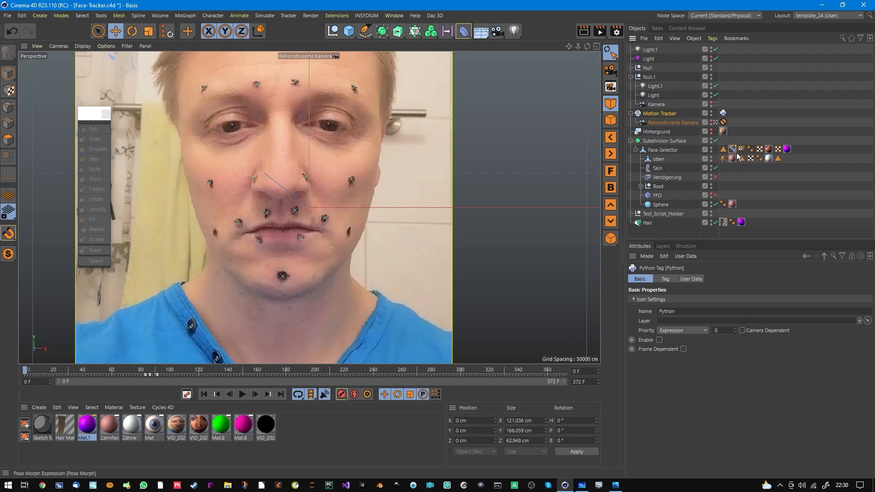
{"action": "left_click", "coordinate": [638, 179]}
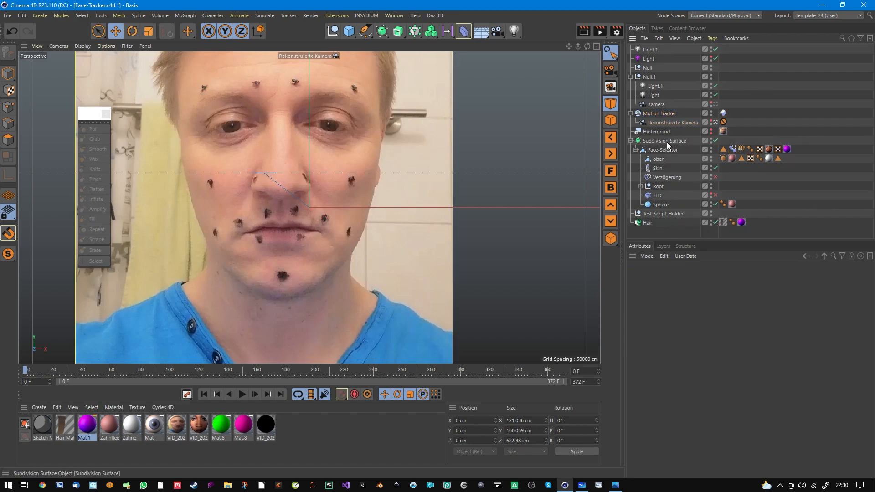
Leave the reconstructed camera to show the 3D head and display the Pose Morph sliders of the Face-Selector object.
{"action": "left_click", "coordinate": [715, 122]}
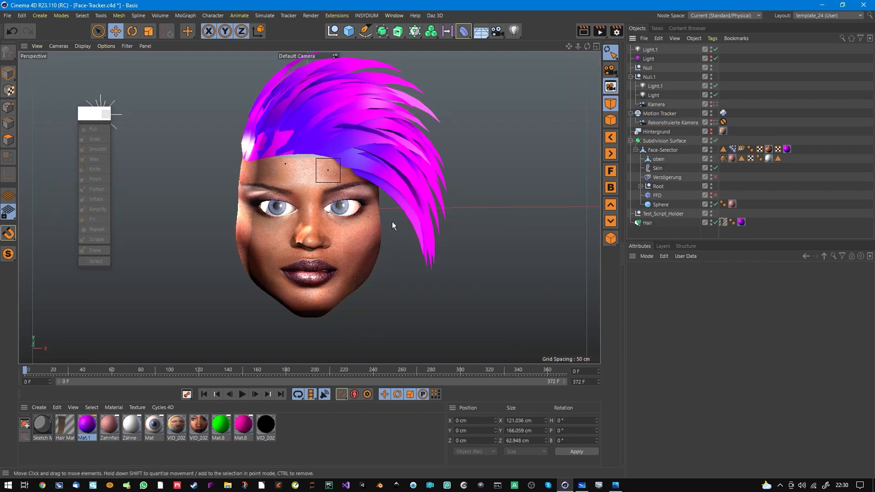
{"action": "scroll", "coordinate": [319, 240], "scroll_direction": "up", "scroll_amount": 3}
{"action": "left_click", "coordinate": [732, 149]}
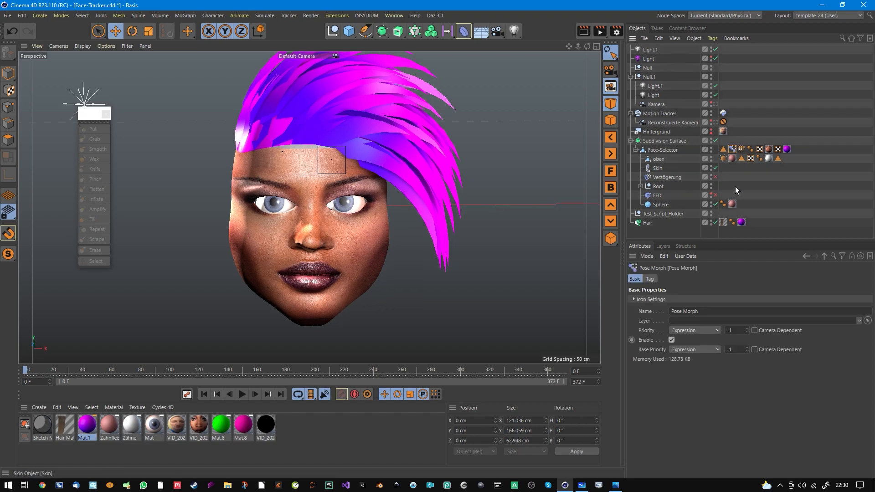
{"action": "left_click", "coordinate": [650, 278]}
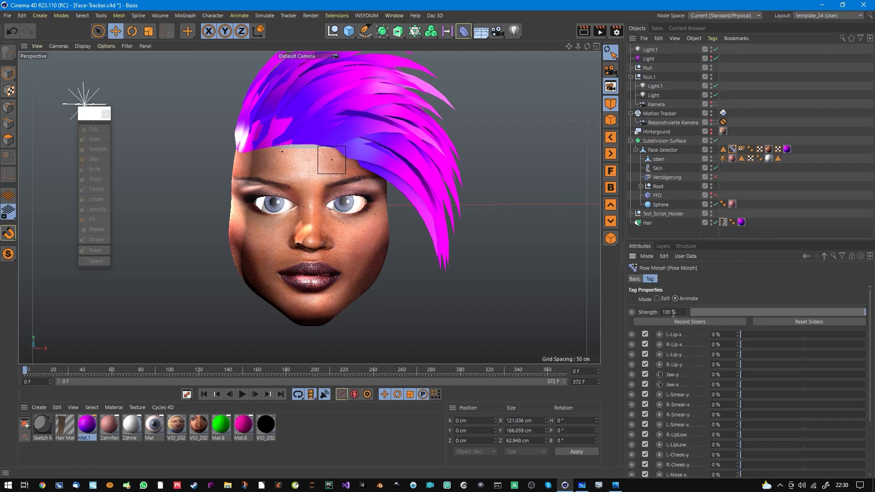
Enlarge the Pose Morph slider area, set L-Lip-x to 1 %, and test R-Lip-x at 100 % before returning it to 0 %.
{"action": "left_click_drag", "start_coordinate": [742, 246], "coordinate": [742, 150]}
{"action": "left_click_drag", "start_coordinate": [756, 242], "coordinate": [856, 251]}
{"action": "left_click_drag", "start_coordinate": [797, 253], "coordinate": [874, 262]}
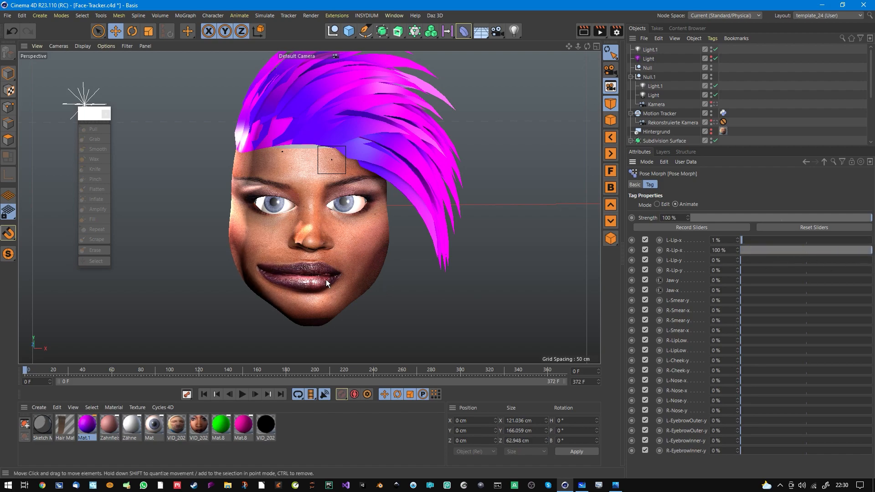
{"action": "scroll", "coordinate": [330, 276], "scroll_direction": "up", "scroll_amount": 5}
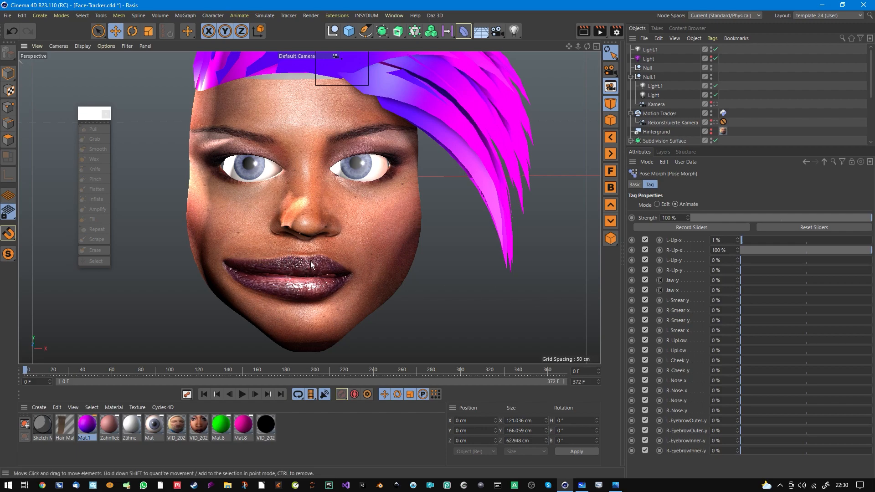
{"action": "left_click_drag", "start_coordinate": [747, 259], "coordinate": [715, 266]}
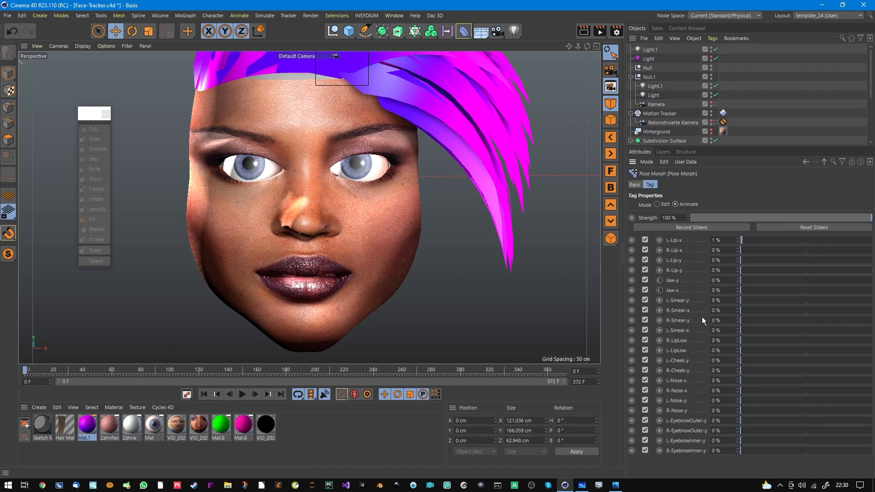
Test the L-Smear and R-Smear sliders of the Pose Morph and return them to 0 %.
{"action": "mouse_move", "coordinate": [756, 312]}
{"action": "left_mouse_down"}
{"action": "mouse_move", "coordinate": [810, 302]}
{"action": "mouse_move", "coordinate": [863, 309]}
{"action": "mouse_move", "coordinate": [748, 310]}
{"action": "left_mouse_up"}
{"action": "mouse_move", "coordinate": [690, 306]}
{"action": "left_mouse_down"}
{"action": "mouse_move", "coordinate": [783, 310]}
{"action": "mouse_move", "coordinate": [706, 313]}
{"action": "left_mouse_up"}
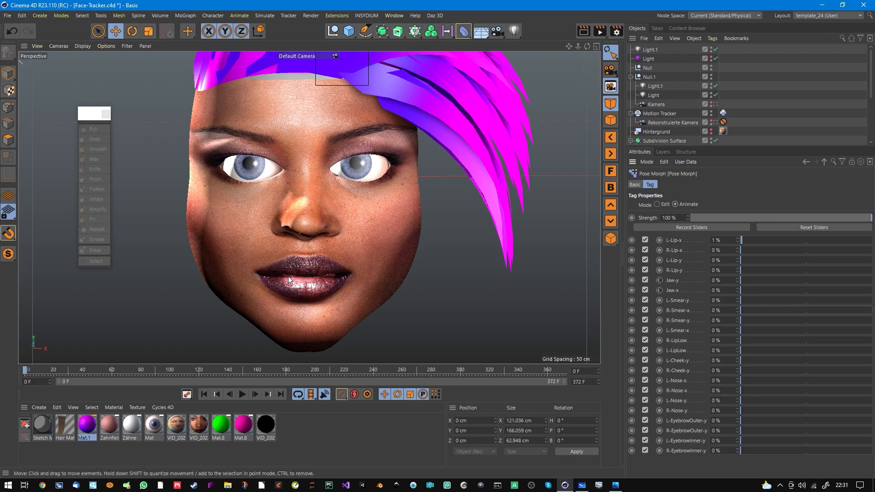
{"action": "mouse_move", "coordinate": [756, 314]}
{"action": "left_mouse_down"}
{"action": "mouse_move", "coordinate": [870, 312]}
{"action": "mouse_move", "coordinate": [740, 311]}
{"action": "mouse_move", "coordinate": [870, 331]}
{"action": "mouse_move", "coordinate": [702, 326]}
{"action": "left_mouse_up"}
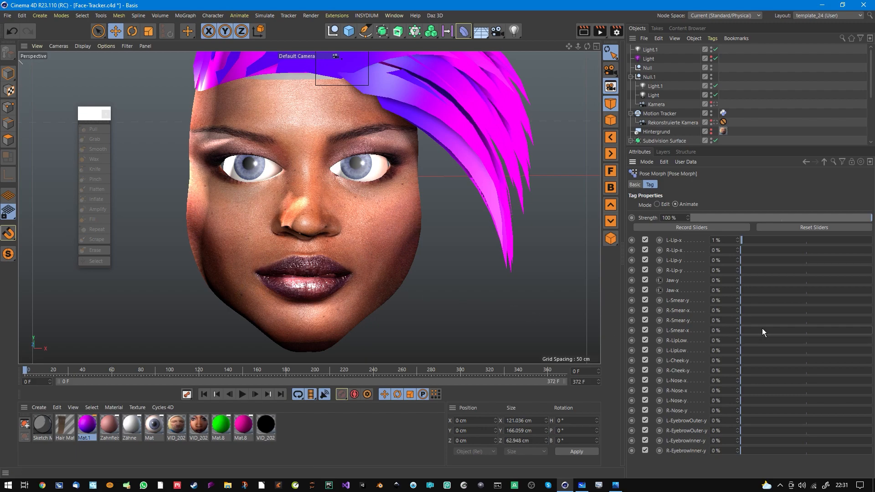
{"action": "mouse_move", "coordinate": [761, 333]}
{"action": "left_mouse_down"}
{"action": "mouse_move", "coordinate": [868, 331]}
{"action": "mouse_move", "coordinate": [517, 330]}
{"action": "left_mouse_up"}
{"action": "mouse_move", "coordinate": [759, 302]}
{"action": "left_mouse_down"}
{"action": "mouse_move", "coordinate": [814, 301]}
{"action": "mouse_move", "coordinate": [704, 313]}
{"action": "left_mouse_up"}
{"action": "mouse_move", "coordinate": [751, 304]}
{"action": "left_mouse_down"}
{"action": "mouse_move", "coordinate": [816, 302]}
{"action": "mouse_move", "coordinate": [822, 286]}
{"action": "mouse_move", "coordinate": [685, 324]}
{"action": "mouse_move", "coordinate": [827, 301]}
{"action": "mouse_move", "coordinate": [847, 277]}
{"action": "mouse_move", "coordinate": [663, 319]}
{"action": "mouse_move", "coordinate": [812, 301]}
{"action": "mouse_move", "coordinate": [714, 318]}
{"action": "left_mouse_up"}
{"action": "mouse_move", "coordinate": [766, 332]}
{"action": "left_mouse_down"}
{"action": "mouse_move", "coordinate": [868, 329]}
{"action": "mouse_move", "coordinate": [608, 329]}
{"action": "left_mouse_up"}
{"action": "mouse_move", "coordinate": [754, 304]}
{"action": "left_mouse_down"}
{"action": "mouse_move", "coordinate": [787, 305]}
{"action": "mouse_move", "coordinate": [715, 315]}
{"action": "mouse_move", "coordinate": [872, 310]}
{"action": "mouse_move", "coordinate": [581, 324]}
{"action": "left_mouse_up"}
Check the marker names in Layout.png in Photos, return to Cinema 4D, and enlarge the object list to show the Face-Selector hierarchy.
{"action": "left_click", "coordinate": [616, 486]}
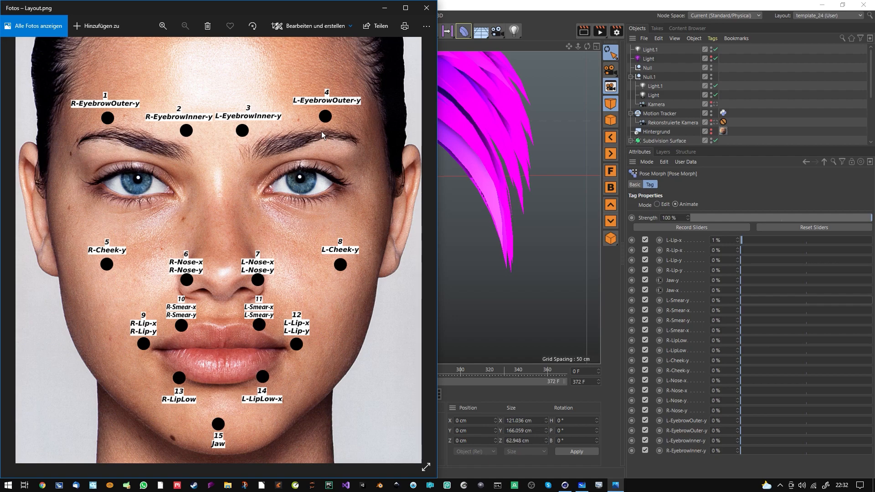
{"action": "left_click", "coordinate": [553, 37]}
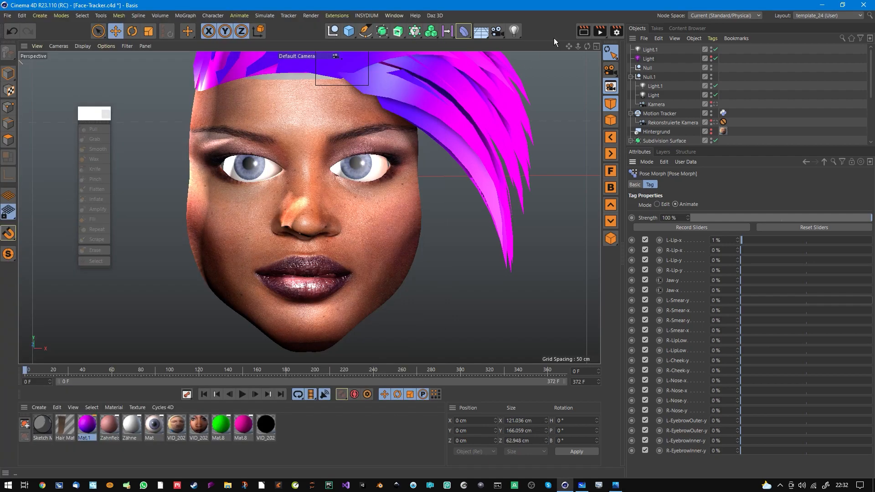
{"action": "left_click_drag", "start_coordinate": [701, 148], "coordinate": [700, 210]}
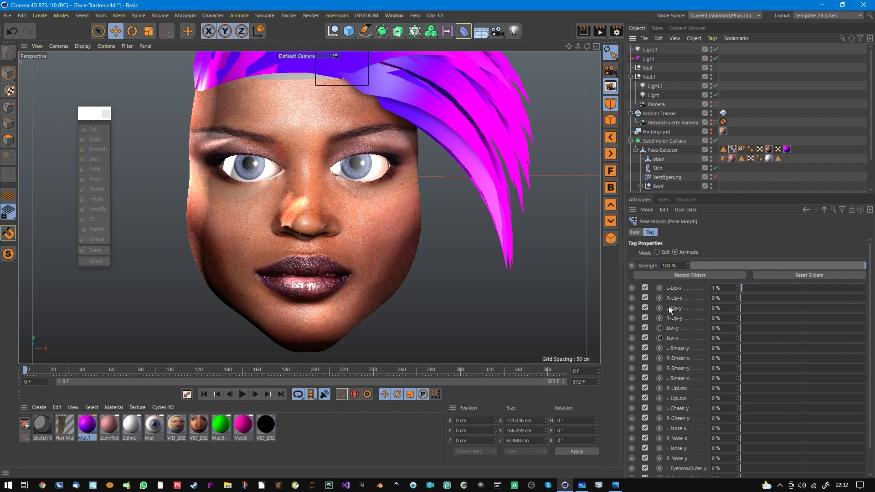
{"action": "left_click", "coordinate": [616, 485]}
{"action": "left_click", "coordinate": [684, 348]}
View the tracked footage through the reconstructed camera, select the Motion Tracker, and scrub the footage back to frame 0.
{"action": "left_click", "coordinate": [715, 122]}
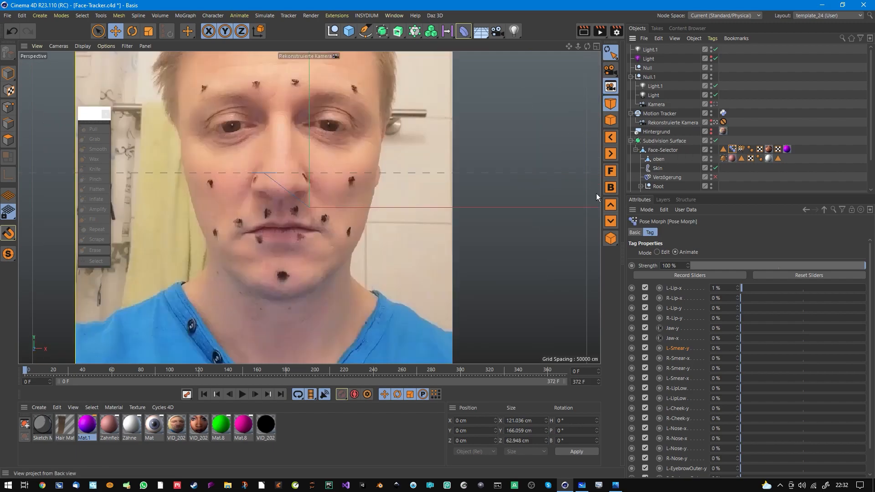
{"action": "left_click", "coordinate": [289, 16]}
{"action": "left_click", "coordinate": [288, 54]}
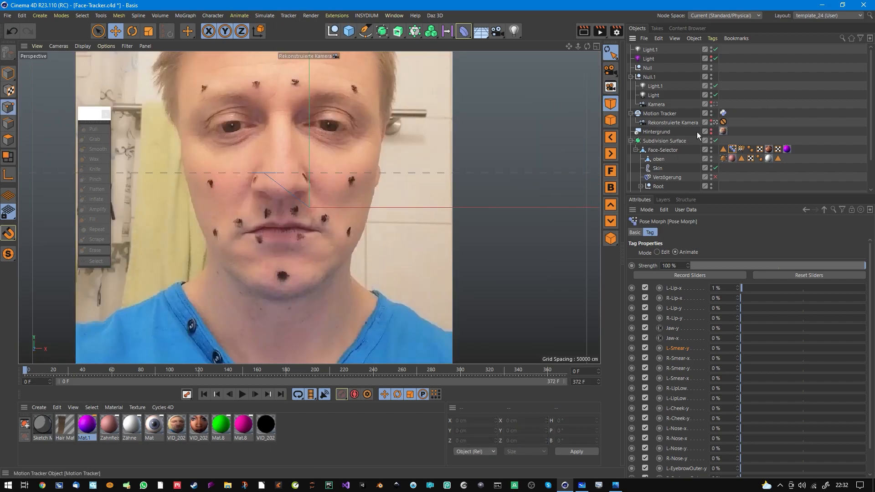
{"action": "left_click", "coordinate": [663, 115]}
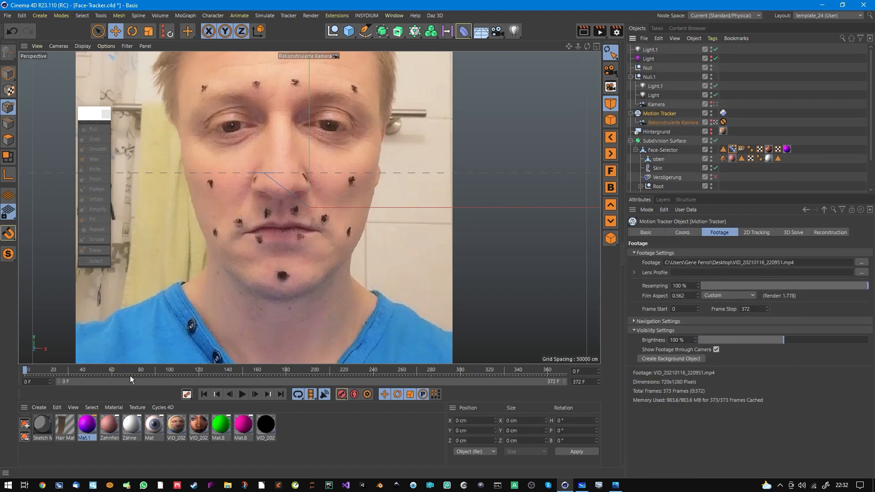
{"action": "left_click_drag", "start_coordinate": [124, 375], "coordinate": [26, 374]}
Clear the object selection, enlarge the object list, and enable the Python tag on the Motion Tracker.
{"action": "left_click", "coordinate": [696, 124]}
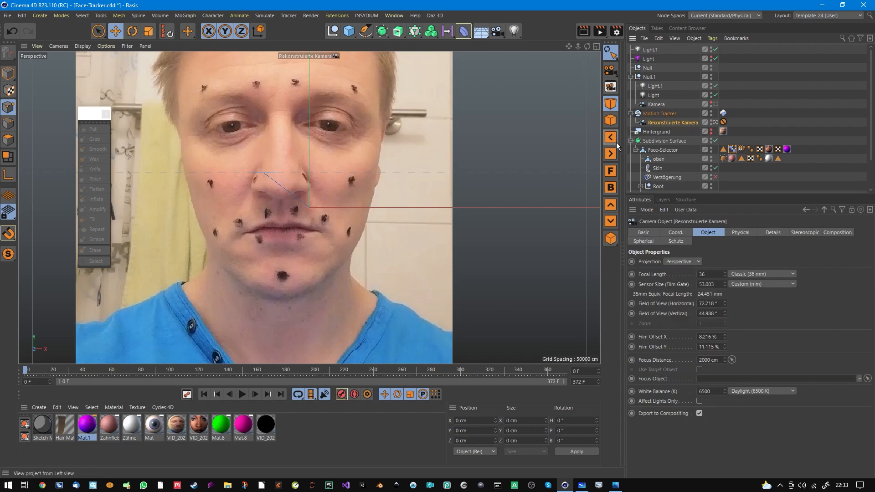
{"action": "left_click", "coordinate": [641, 192]}
{"action": "left_click_drag", "start_coordinate": [657, 200], "coordinate": [657, 304]}
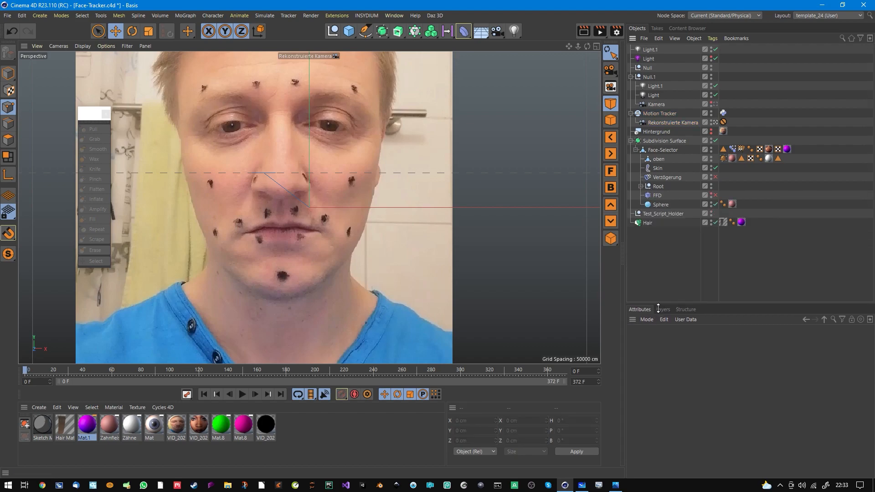
{"action": "left_click", "coordinate": [723, 113]}
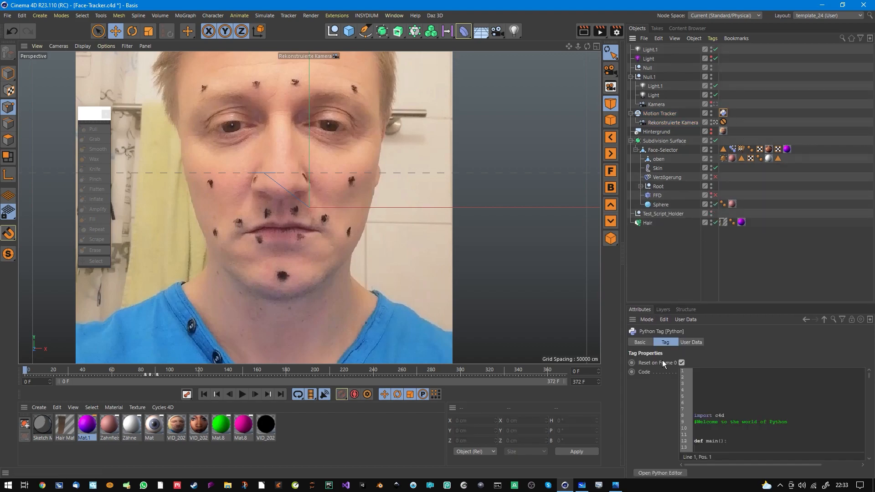
{"action": "left_click", "coordinate": [639, 342]}
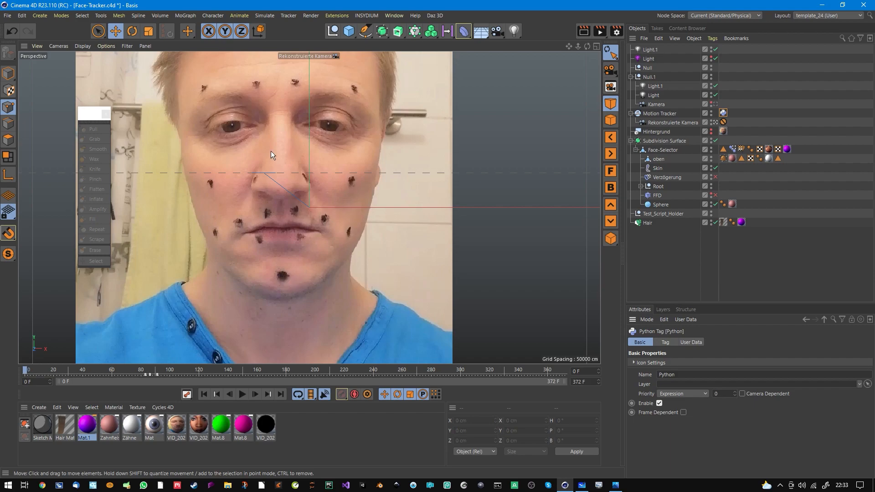
Mark the two lower-cheek tracking markers with white Doodle Paint strokes, including an R, and delete the Doodle object.
{"action": "left_click", "coordinate": [119, 15]}
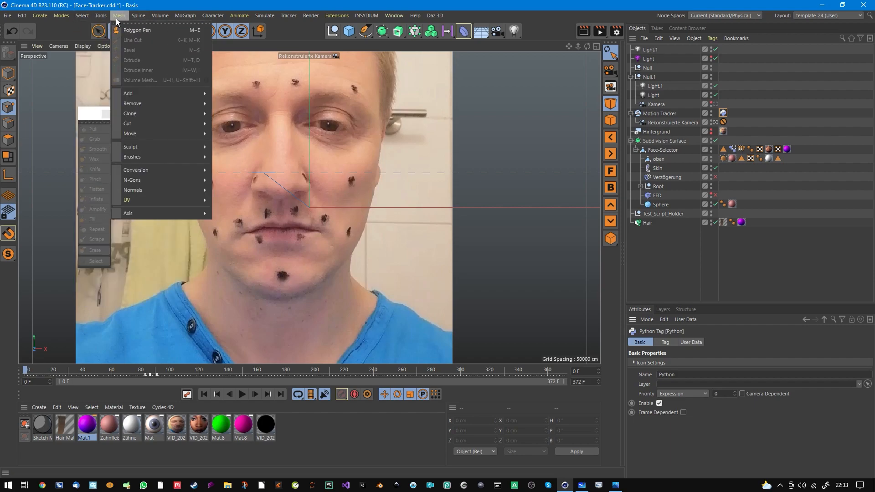
{"action": "mouse_move", "coordinate": [64, 18]}
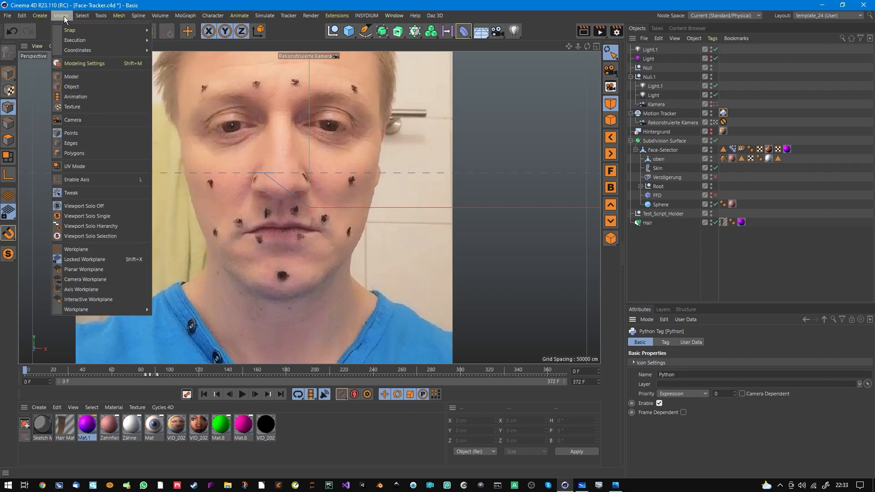
{"action": "mouse_move", "coordinate": [125, 21]}
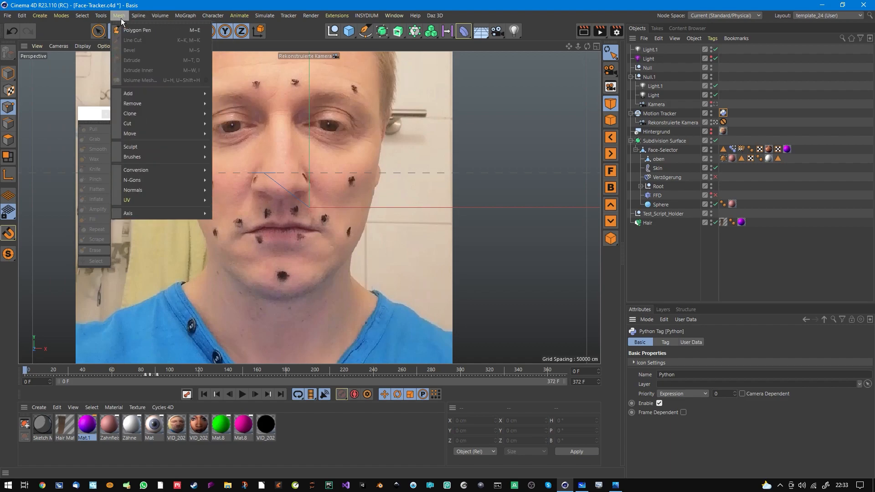
{"action": "mouse_move", "coordinate": [146, 162]}
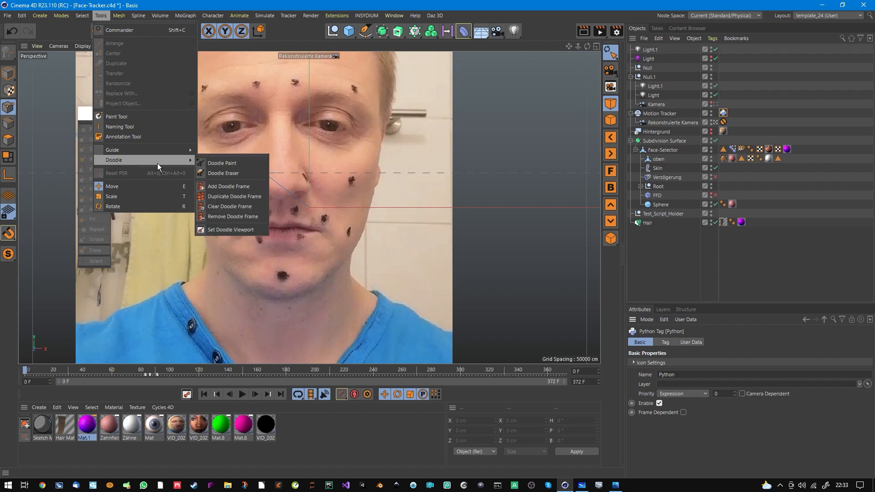
{"action": "left_click", "coordinate": [213, 168]}
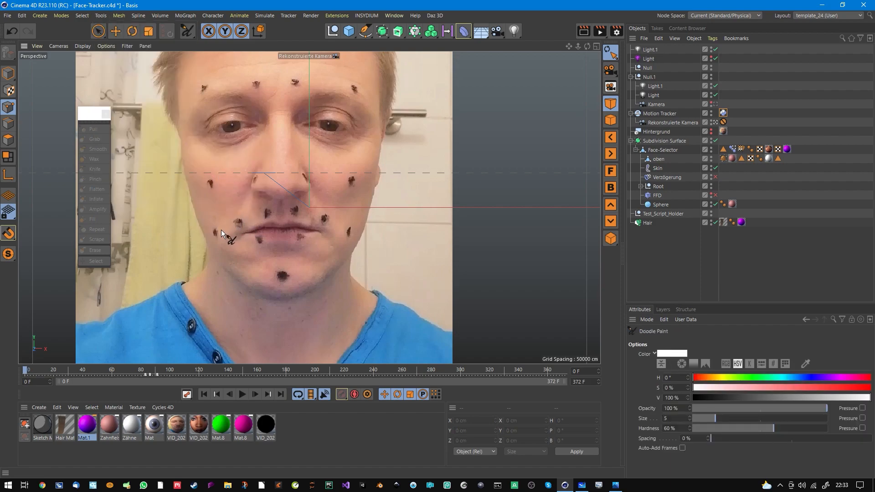
{"action": "left_click_drag", "start_coordinate": [219, 233], "coordinate": [213, 232]}
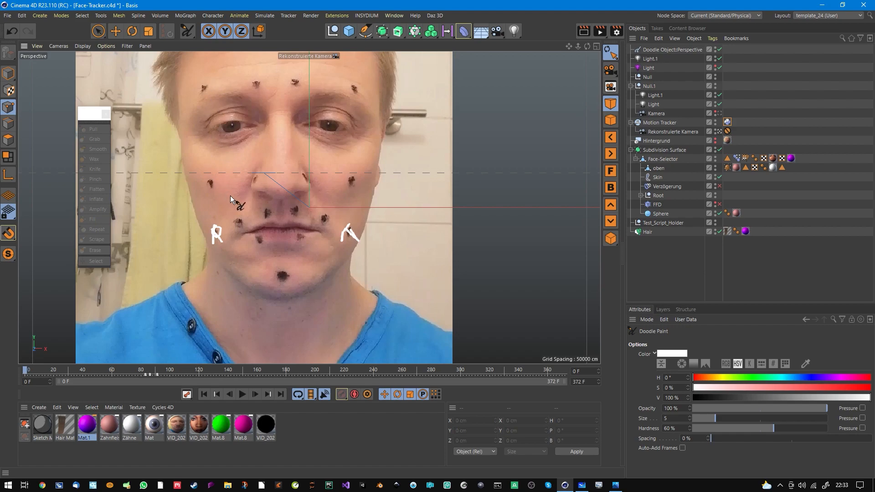
{"action": "left_click", "coordinate": [673, 51]}
{"action": "key", "text": "Delete"}
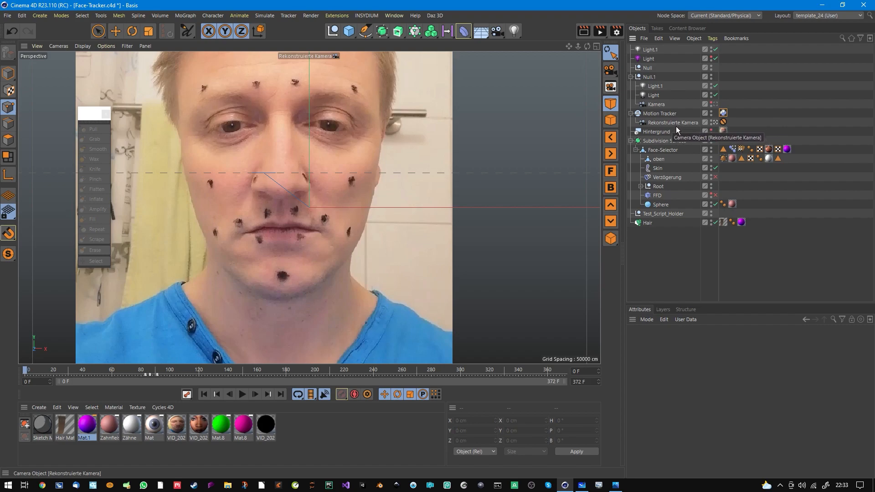
Leave the reconstructed camera to show the 3D head and scrub the face animation to frame 109.
{"action": "left_click", "coordinate": [715, 123]}
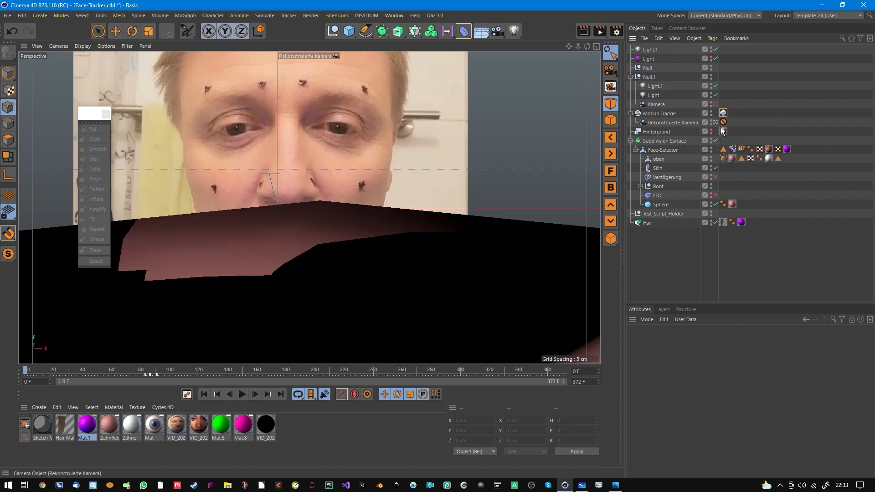
{"action": "scroll", "coordinate": [362, 234], "scroll_direction": "down", "scroll_amount": 2}
{"action": "scroll", "coordinate": [362, 233], "scroll_direction": "down", "scroll_amount": 1}
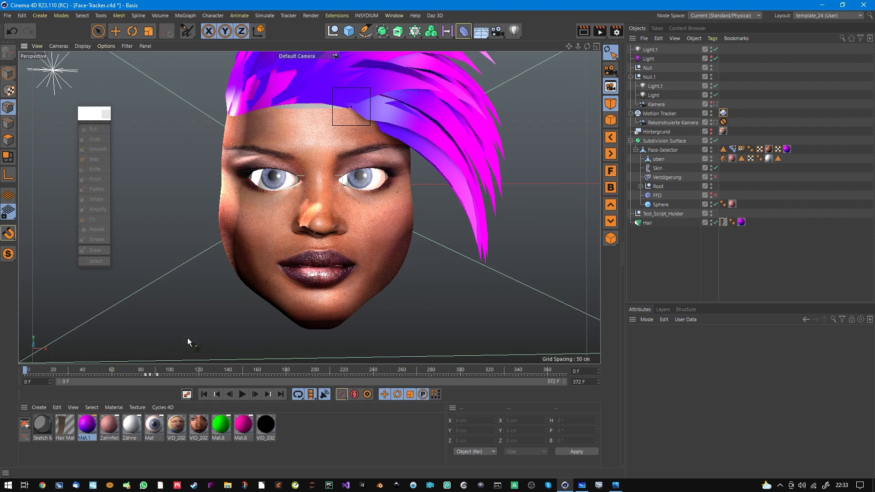
{"action": "left_click_drag", "start_coordinate": [31, 374], "coordinate": [170, 371]}
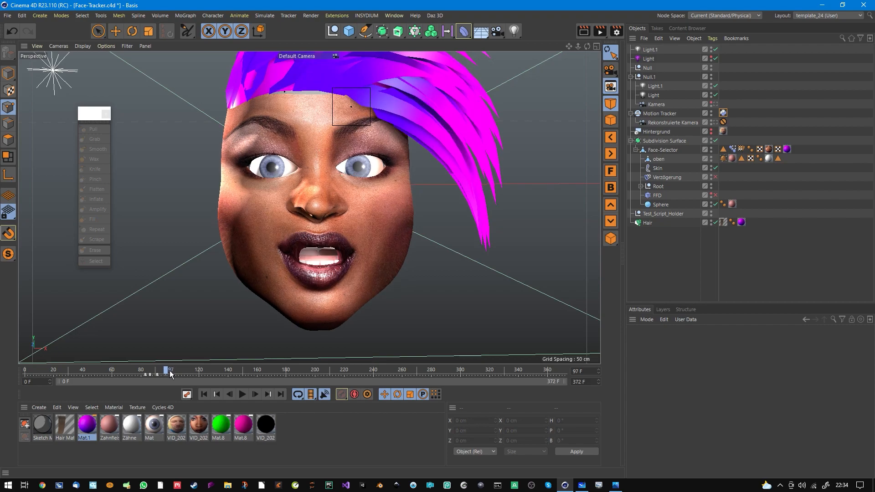
{"action": "left_click_drag", "start_coordinate": [360, 168], "coordinate": [356, 195], "text": "alt"}
{"action": "left_click_drag", "start_coordinate": [173, 373], "coordinate": [189, 370]}
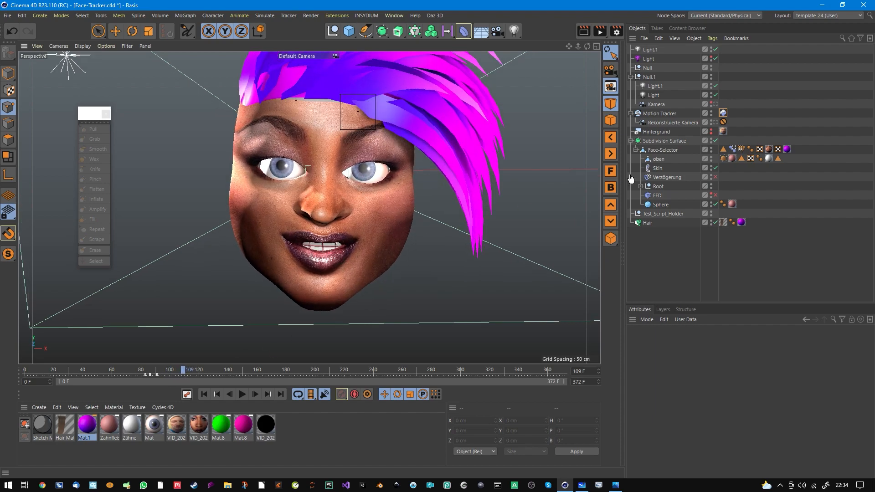
Set R-Nose to 2 and L-Nose to 1.8 in the user data of the Motion Tracker's Python tag.
{"action": "left_click", "coordinate": [732, 150]}
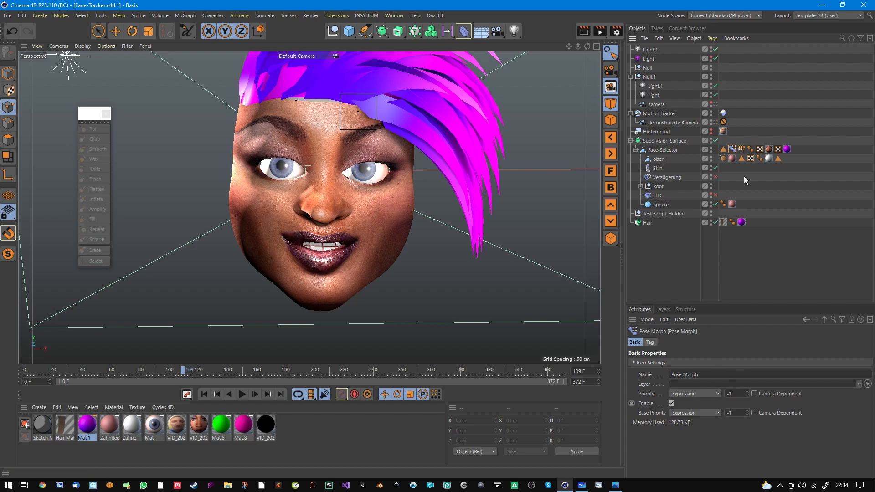
{"action": "left_click", "coordinate": [723, 113]}
{"action": "left_click", "coordinate": [691, 343]}
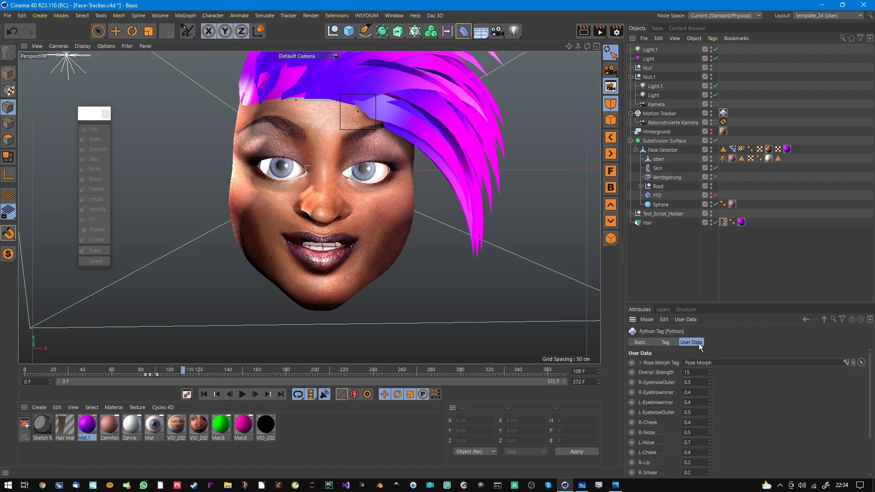
{"action": "left_click_drag", "start_coordinate": [721, 300], "coordinate": [719, 164]}
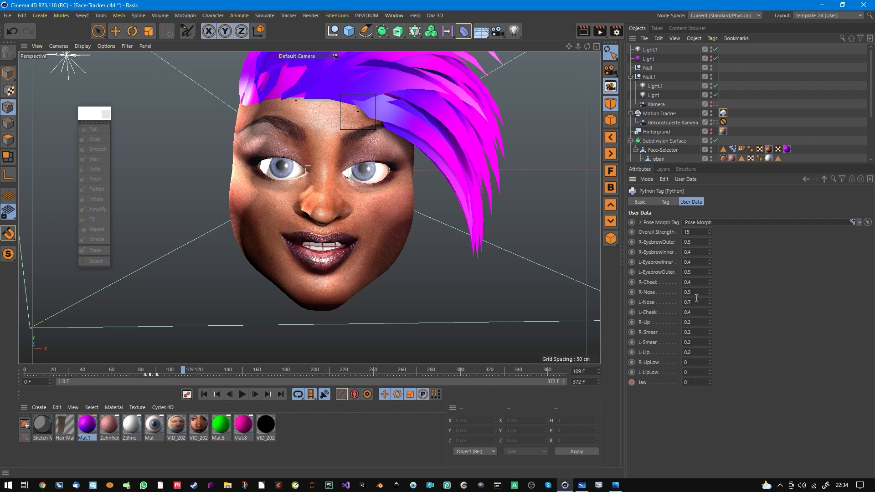
{"action": "left_click_drag", "start_coordinate": [710, 292], "coordinate": [710, 286]}
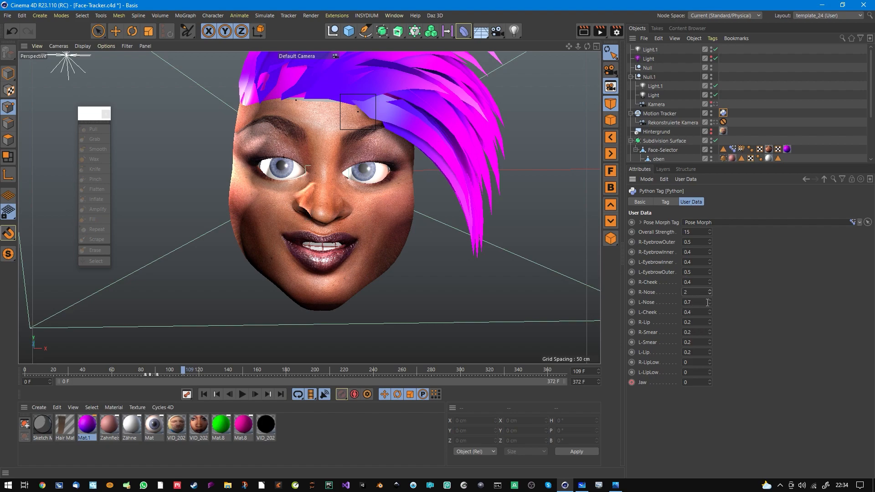
{"action": "left_click_drag", "start_coordinate": [709, 302], "coordinate": [709, 297]}
Scrub the face animation to frame 143 and examine the Pose Morph slider values of the Face-Selector object.
{"action": "left_click_drag", "start_coordinate": [188, 373], "coordinate": [232, 330]}
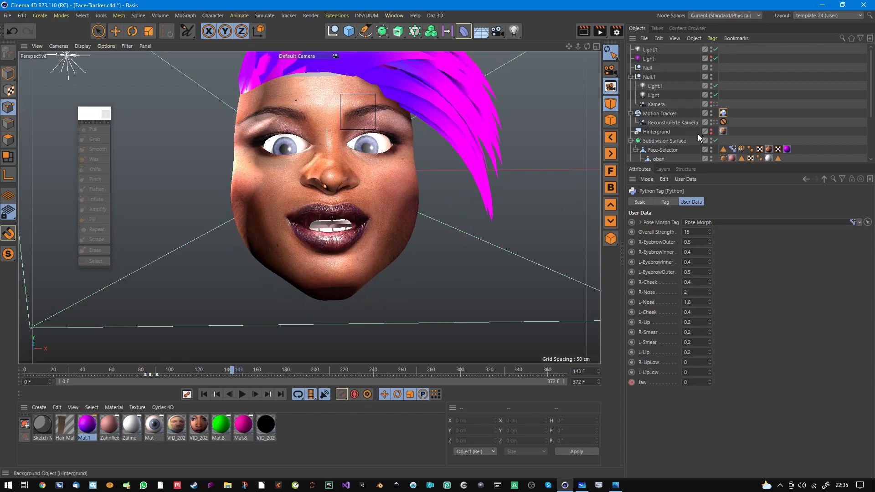
{"action": "left_click", "coordinate": [732, 149]}
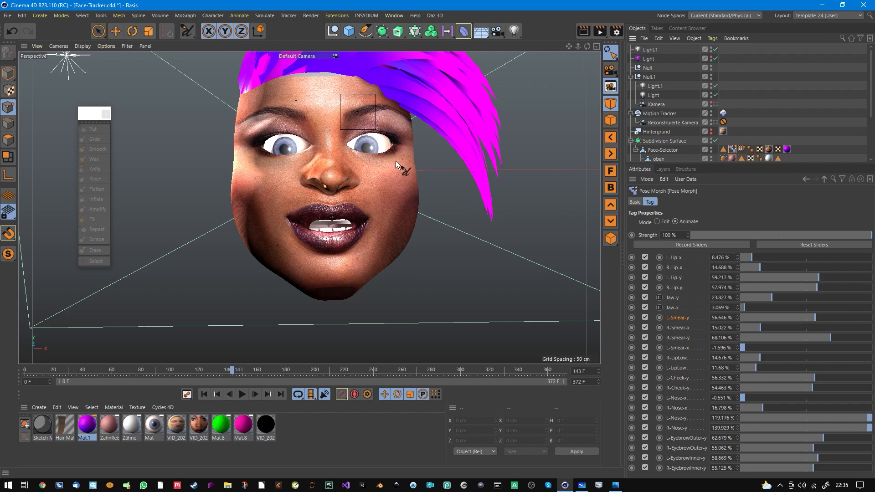
{"action": "mouse_move", "coordinate": [382, 143]}
{"action": "left_mouse_down", "text": "alt"}
{"action": "mouse_move", "coordinate": [377, 165]}
{"action": "mouse_move", "coordinate": [368, 165]}
{"action": "mouse_move", "coordinate": [389, 155]}
{"action": "left_mouse_up", "text": "alt"}
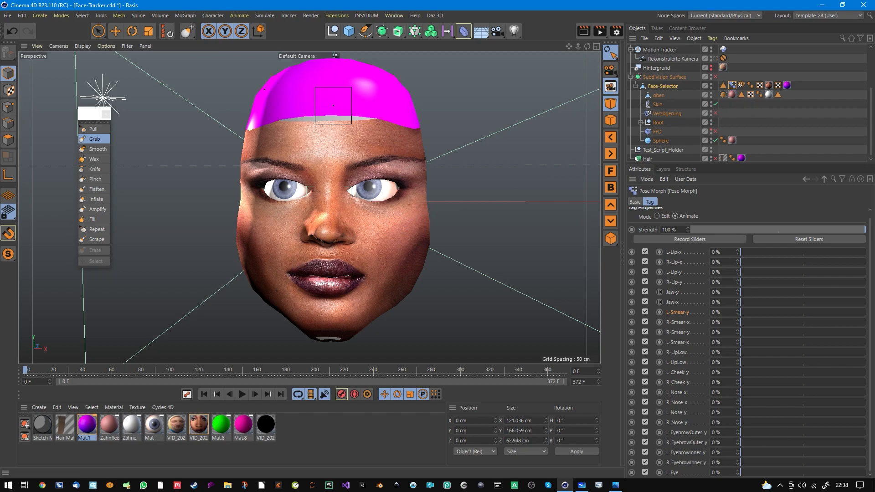
Review the marker layout in Layout.png in Photos, return to Cinema 4D, and set the timeline to frame 0.
{"action": "left_click", "coordinate": [615, 484]}
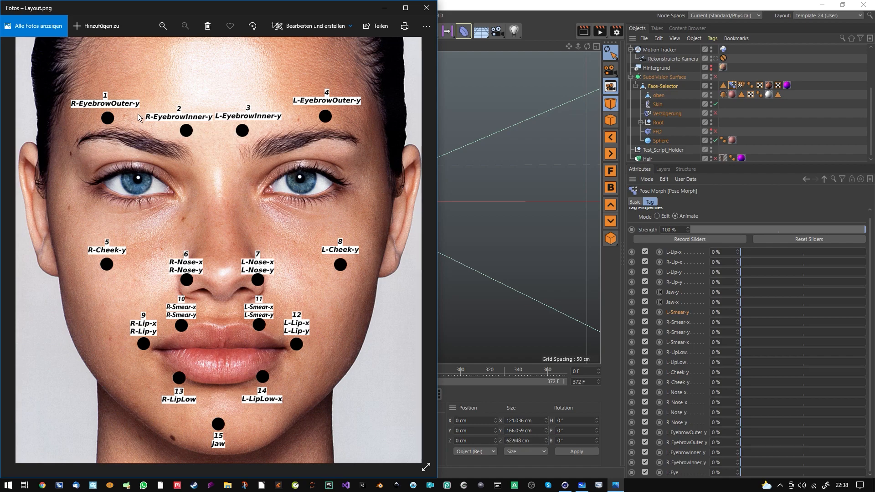
{"action": "left_click", "coordinate": [685, 319]}
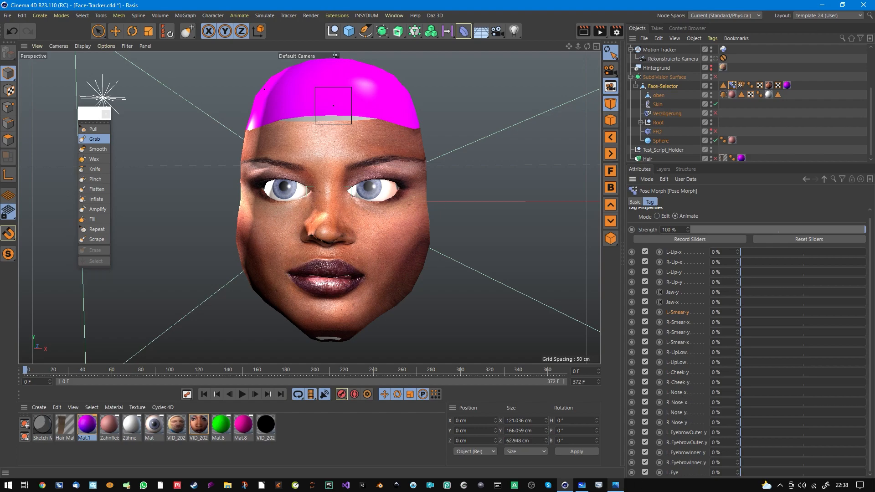
{"action": "mouse_move", "coordinate": [617, 484]}
{"action": "mouse_move", "coordinate": [618, 452]}
{"action": "left_click_drag", "start_coordinate": [43, 371], "coordinate": [20, 365]}
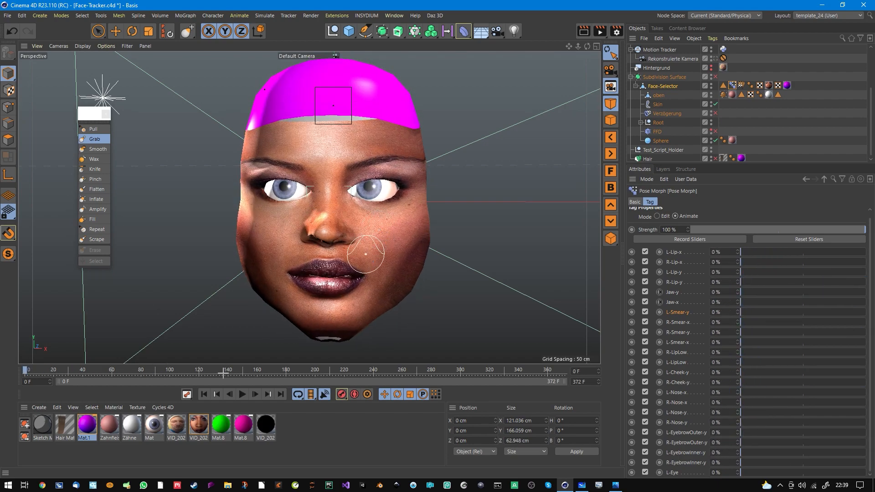
Turn the Hair object back on and open the Dope Sheet timeline with Face-Selector's Pose Morph tag selected.
{"action": "left_click", "coordinate": [716, 158]}
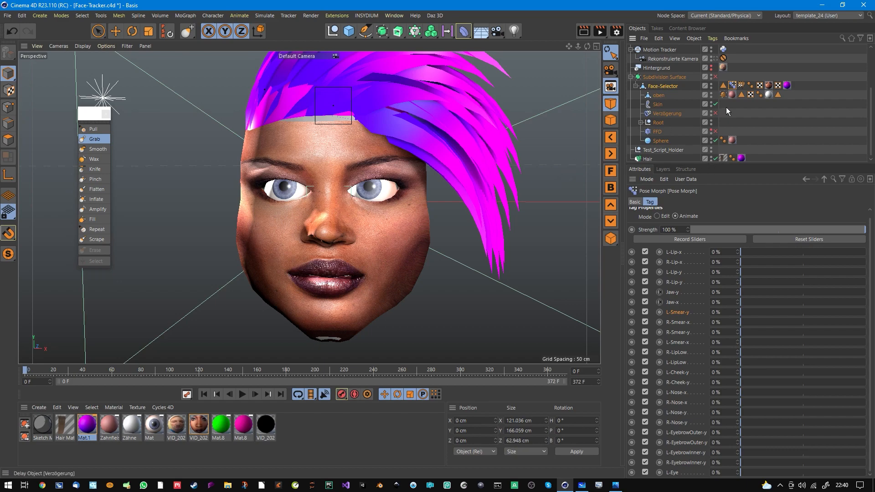
{"action": "left_click", "coordinate": [400, 19]}
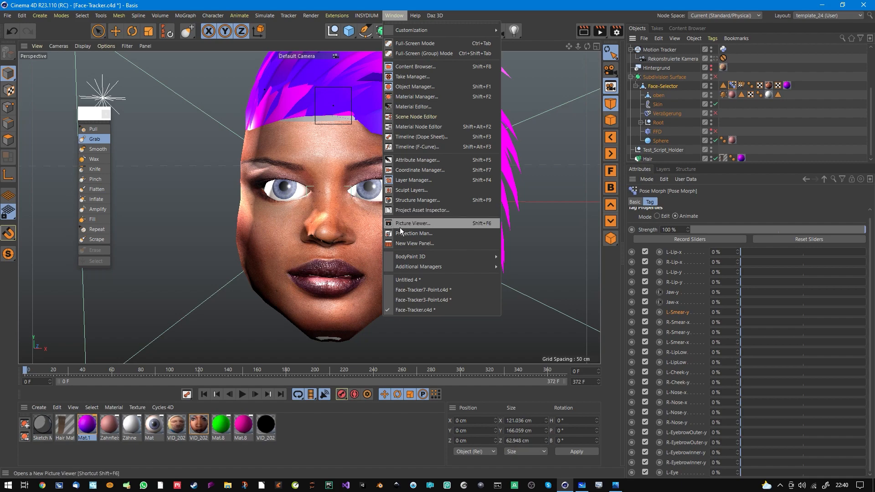
{"action": "left_click", "coordinate": [422, 137]}
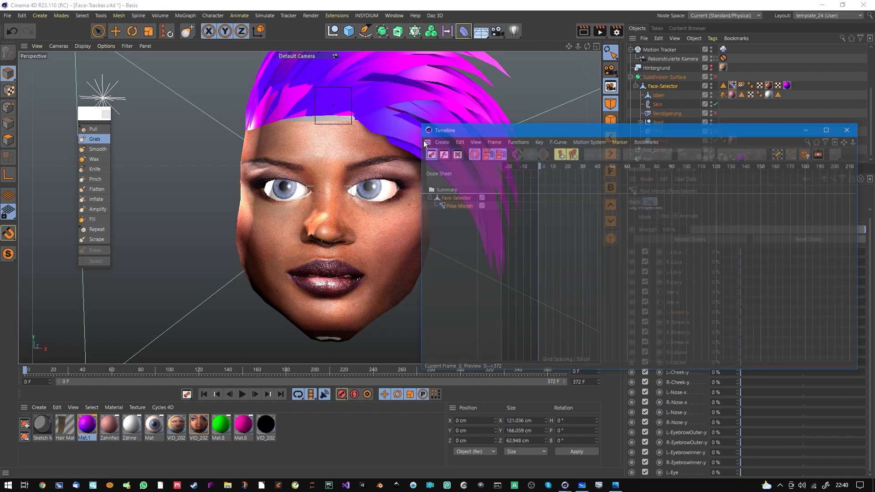
{"action": "left_click_drag", "start_coordinate": [488, 133], "coordinate": [174, 126]}
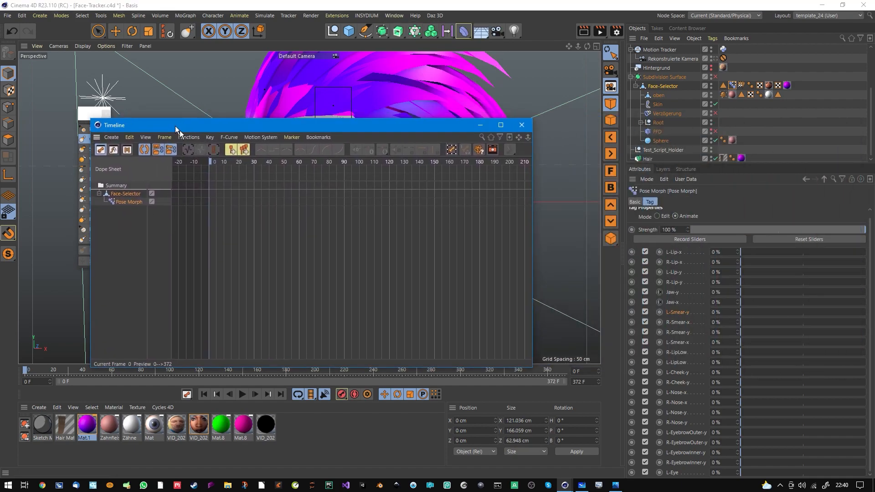
{"action": "left_click", "coordinate": [137, 209]}
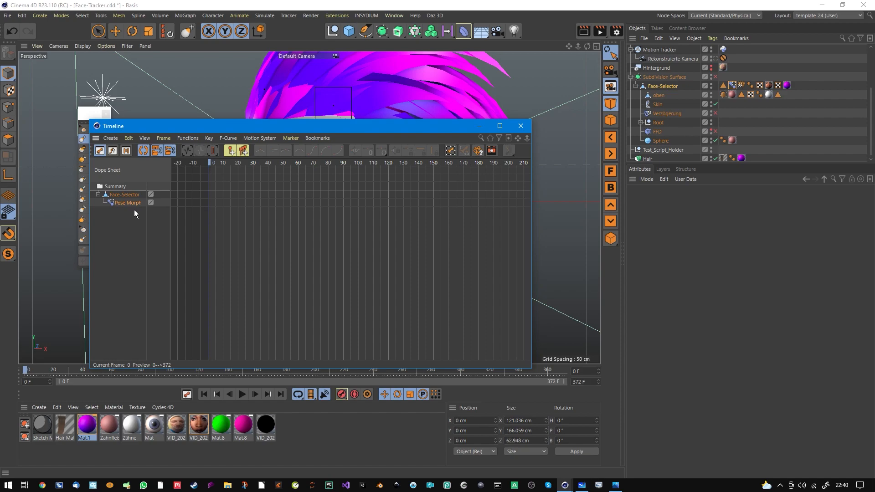
Bake the Pose Morph from frame 0 to 372 with Bake Expressions, Clean Tracks and All Parameters on and Create Copy off.
{"action": "left_click", "coordinate": [197, 139]}
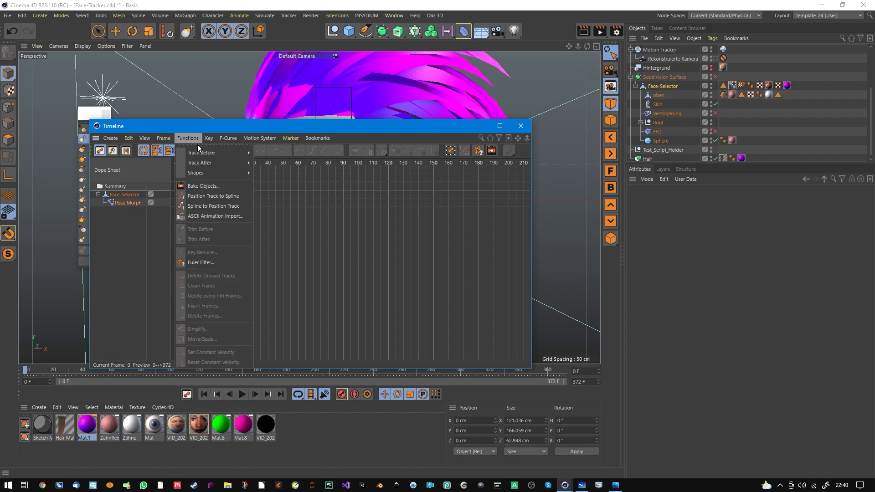
{"action": "left_click", "coordinate": [198, 186]}
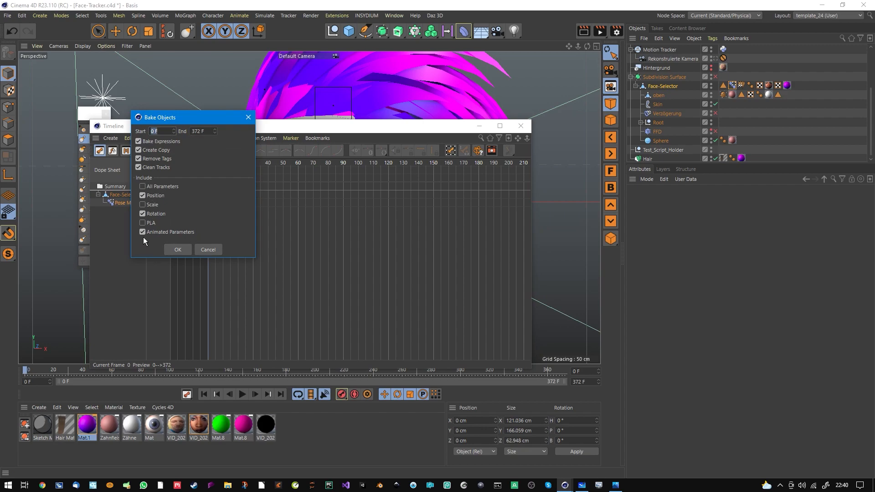
{"action": "left_click", "coordinate": [147, 215]}
{"action": "left_click", "coordinate": [145, 189]}
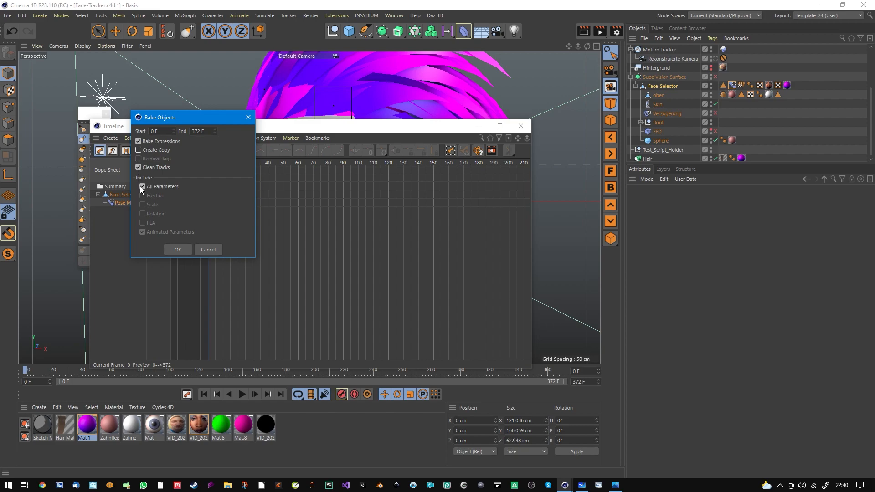
{"action": "left_click", "coordinate": [178, 251]}
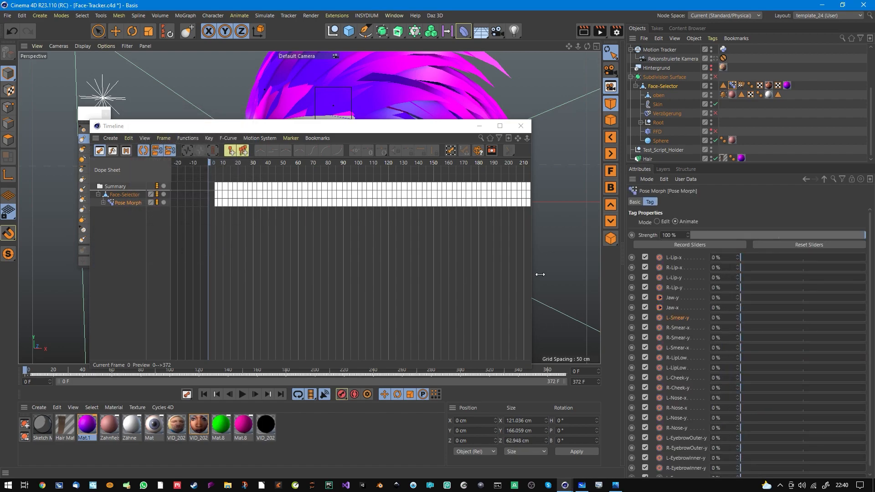
Check the baked face animation up to frame 120, viewing the basic properties of the Motion Tracker's Python tag along the way.
{"action": "left_click", "coordinate": [222, 168]}
{"action": "left_click_drag", "start_coordinate": [228, 167], "coordinate": [239, 168]}
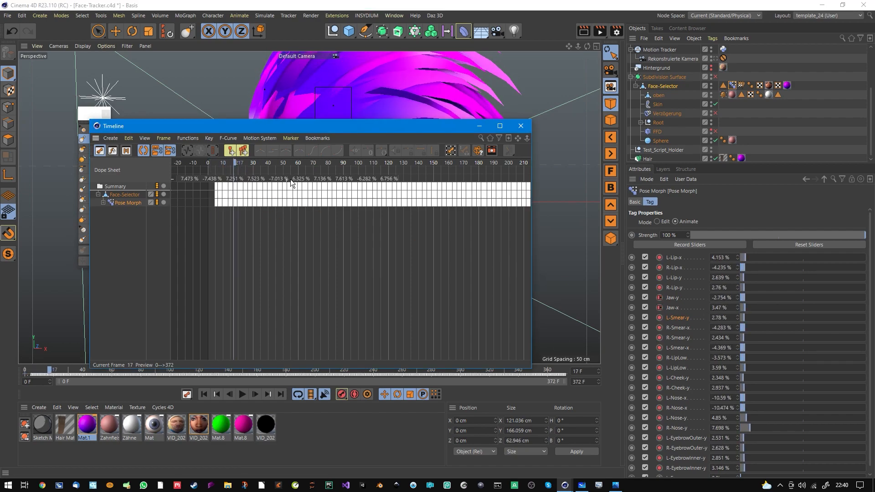
{"action": "left_click_drag", "start_coordinate": [339, 132], "coordinate": [349, 153]}
{"action": "left_click", "coordinate": [723, 50]}
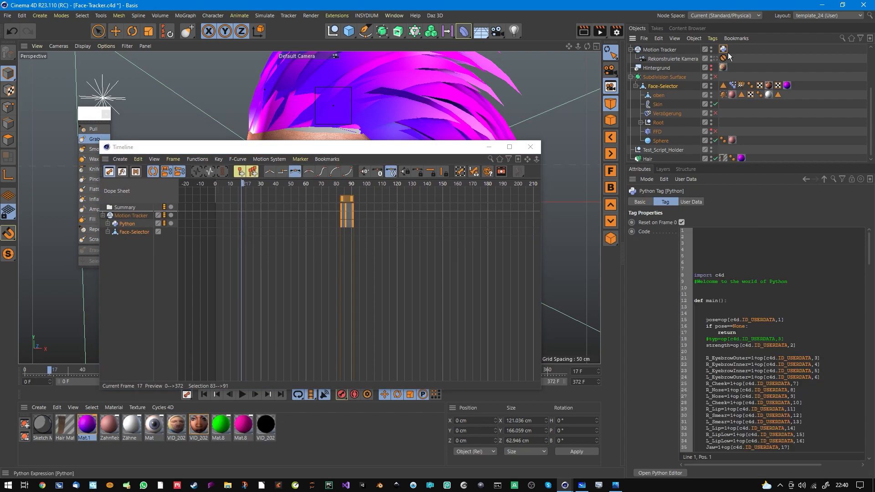
{"action": "left_click", "coordinate": [640, 201]}
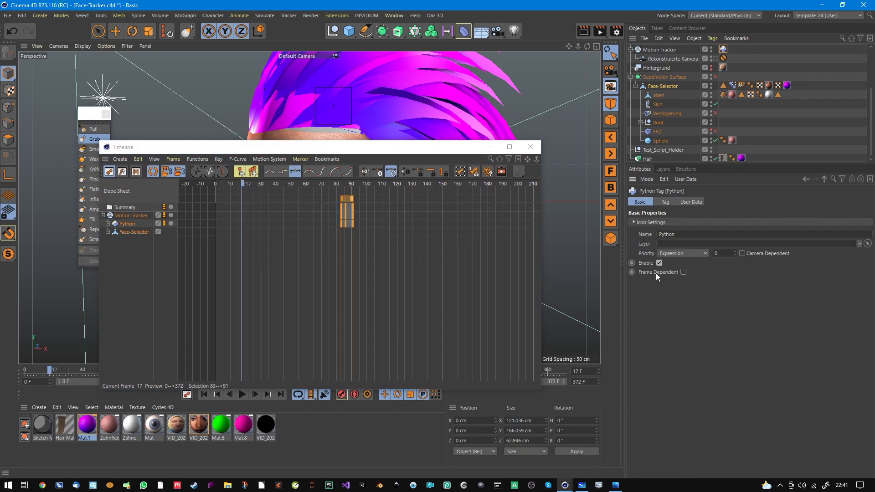
{"action": "left_click_drag", "start_coordinate": [372, 148], "coordinate": [692, 190]}
{"action": "left_click_drag", "start_coordinate": [185, 371], "coordinate": [204, 371]}
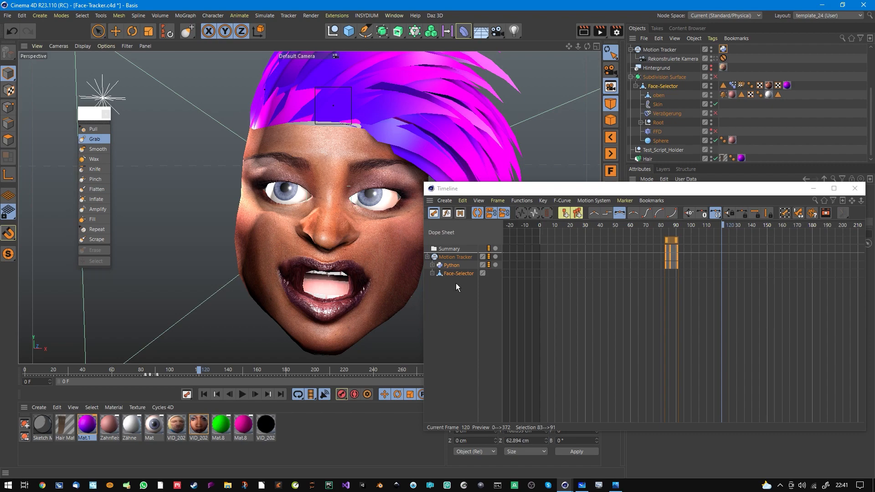
Inspect the Python tag's Jaw track in the Dope Sheet, and show the baked Pose Morph keys of Face-Selector again.
{"action": "left_click_drag", "start_coordinate": [507, 197], "coordinate": [387, 167]}
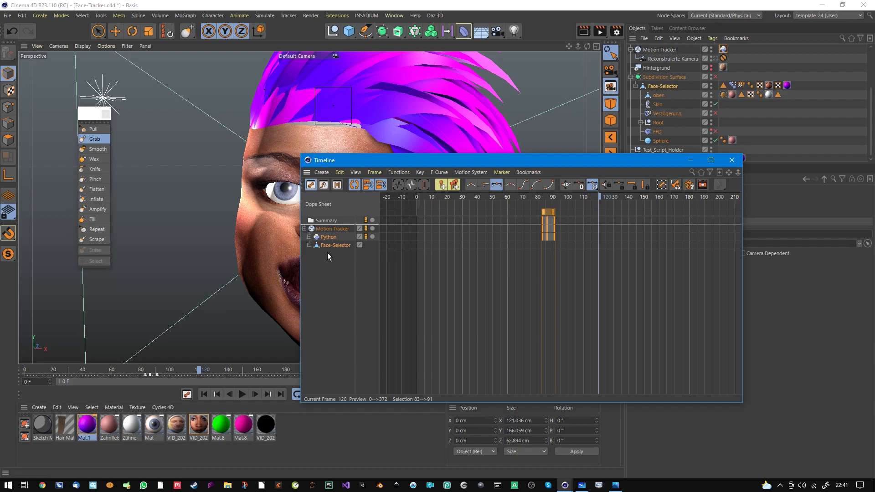
{"action": "left_click", "coordinate": [309, 237]}
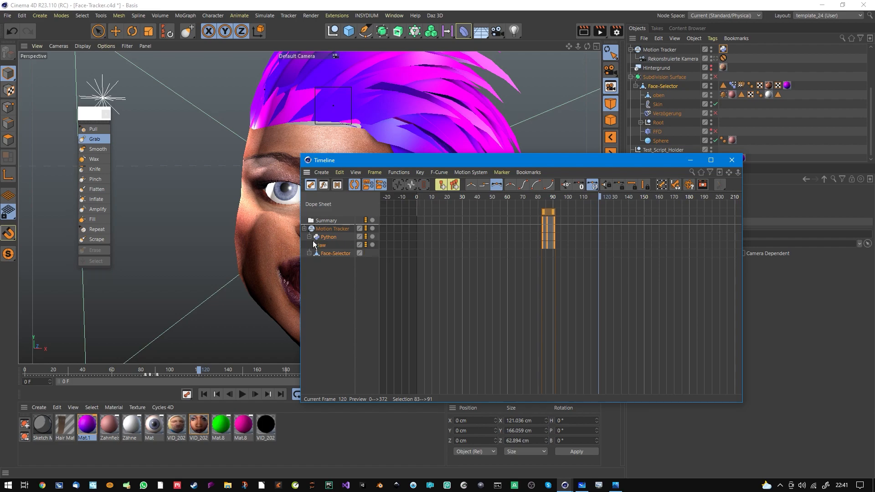
{"action": "left_click", "coordinate": [313, 241]}
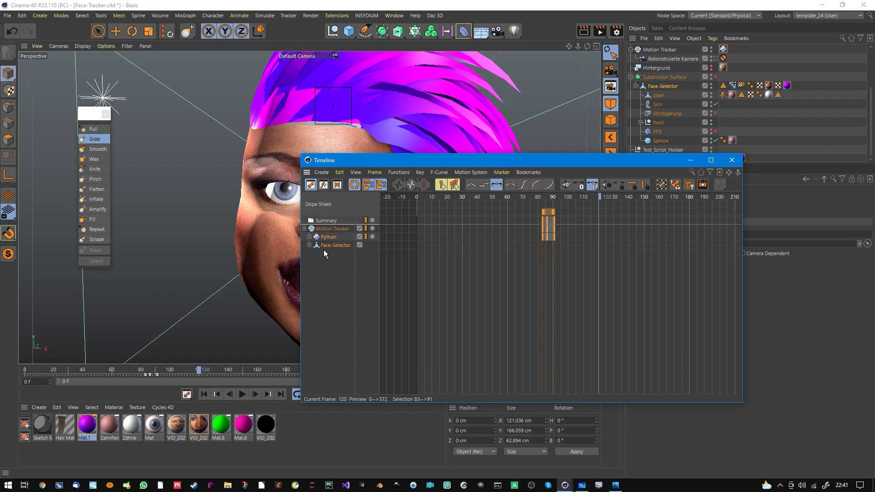
{"action": "left_click", "coordinate": [326, 254]}
{"action": "left_click_drag", "start_coordinate": [628, 165], "coordinate": [449, 182]}
{"action": "left_click", "coordinate": [732, 86]}
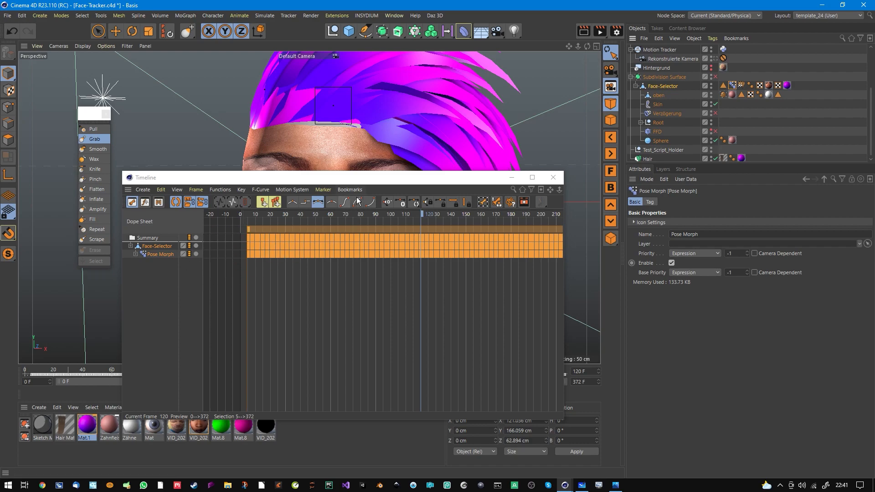
{"action": "left_click_drag", "start_coordinate": [366, 181], "coordinate": [380, 164]}
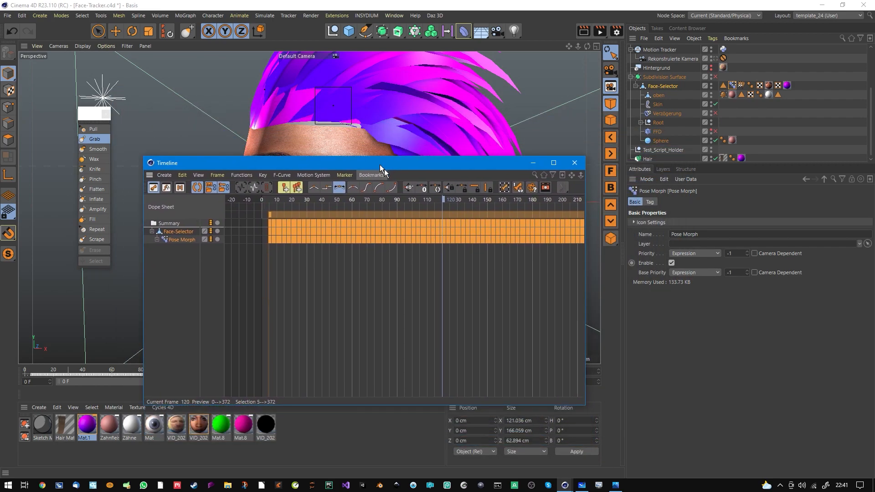
{"action": "left_click", "coordinate": [667, 90]}
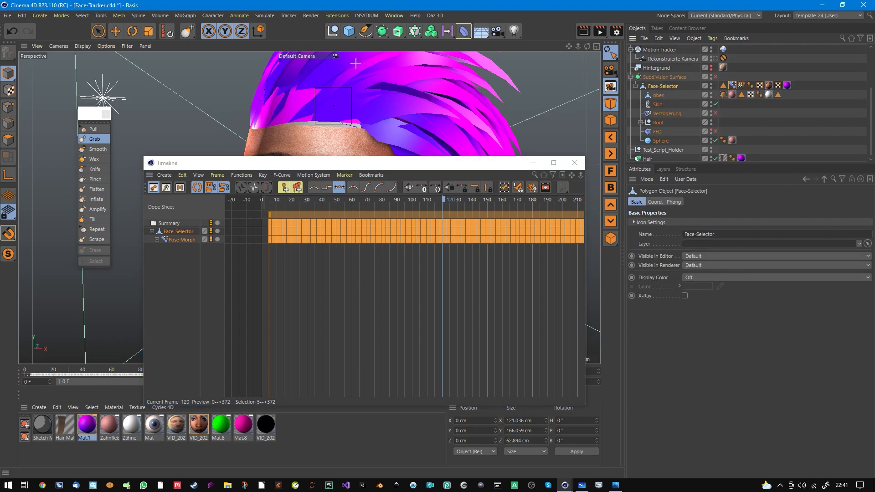
{"action": "left_click", "coordinate": [215, 18]}
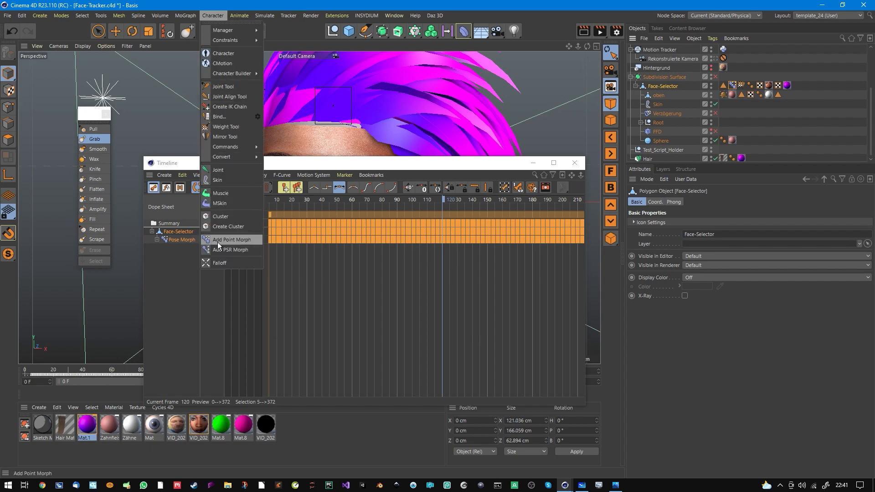
{"action": "mouse_move", "coordinate": [263, 17]}
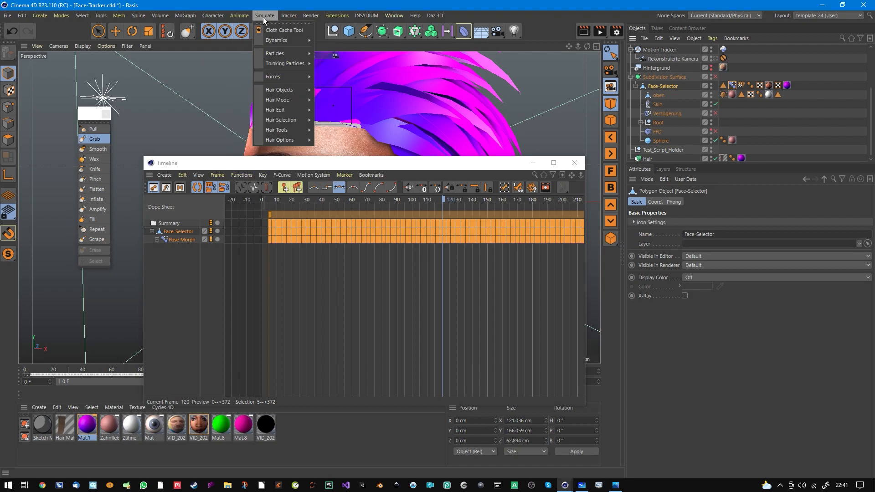
{"action": "left_click", "coordinate": [457, 169]}
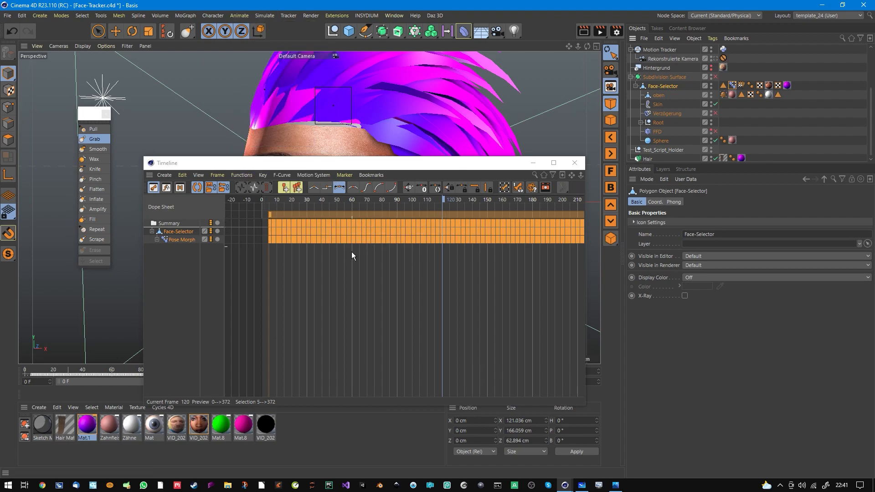
Select all Pose Morph tracks in the Dope Sheet and move the baked keys to frames 394 to 761.
{"action": "scroll", "coordinate": [405, 264], "scroll_direction": "down", "scroll_amount": 5}
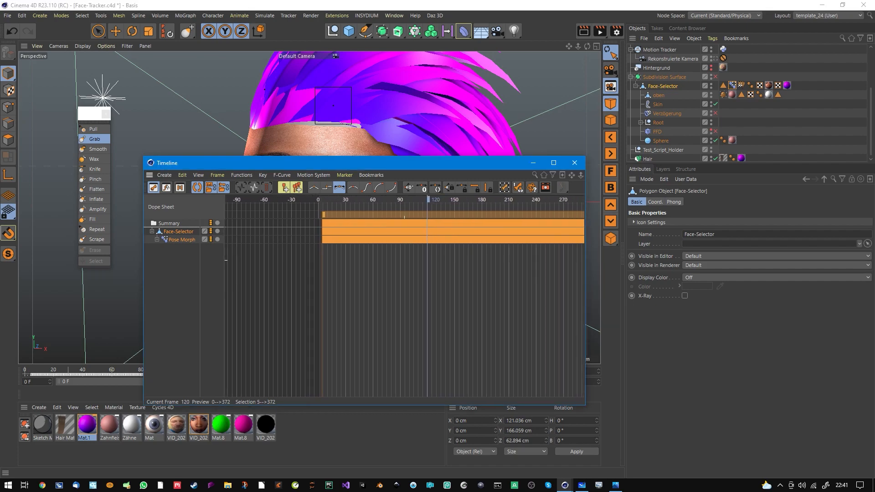
{"action": "right_click_drag", "start_coordinate": [404, 260], "coordinate": [367, 260], "text": "alt"}
{"action": "middle_click_drag", "start_coordinate": [487, 254], "coordinate": [354, 273], "text": "alt"}
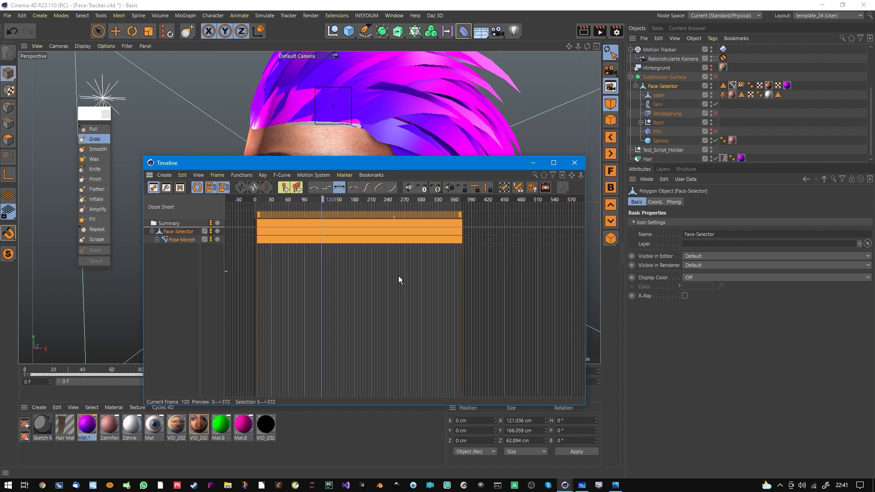
{"action": "left_click", "coordinate": [187, 241]}
{"action": "left_click", "coordinate": [189, 264]}
{"action": "left_click", "coordinate": [189, 241]}
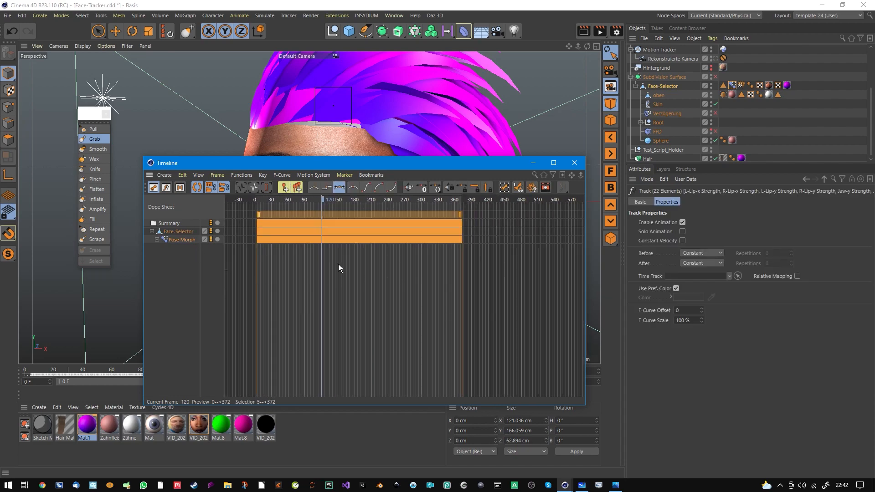
{"action": "left_click_drag", "start_coordinate": [327, 221], "coordinate": [546, 230]}
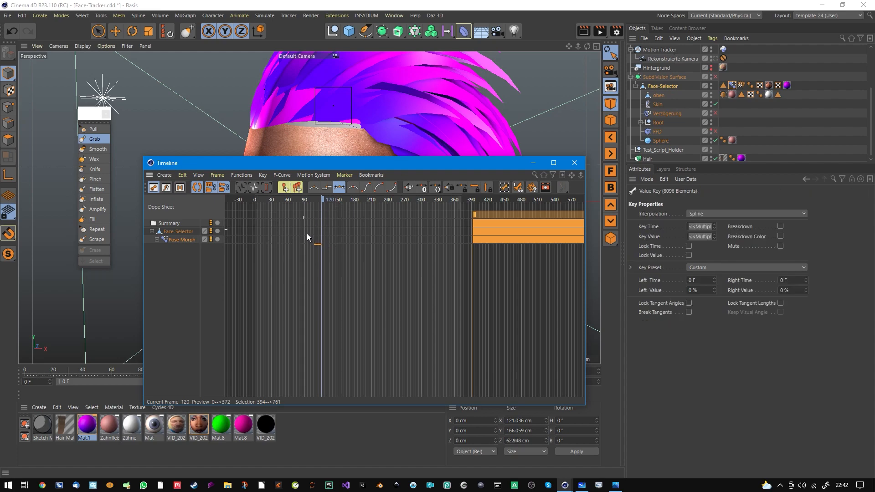
Duplicate the baked key block and place the copy shortly behind the original at frames 621 to 988.
{"action": "right_click_drag", "start_coordinate": [459, 255], "coordinate": [451, 256], "text": "alt"}
{"action": "middle_click_drag", "start_coordinate": [459, 255], "coordinate": [310, 256], "text": "alt"}
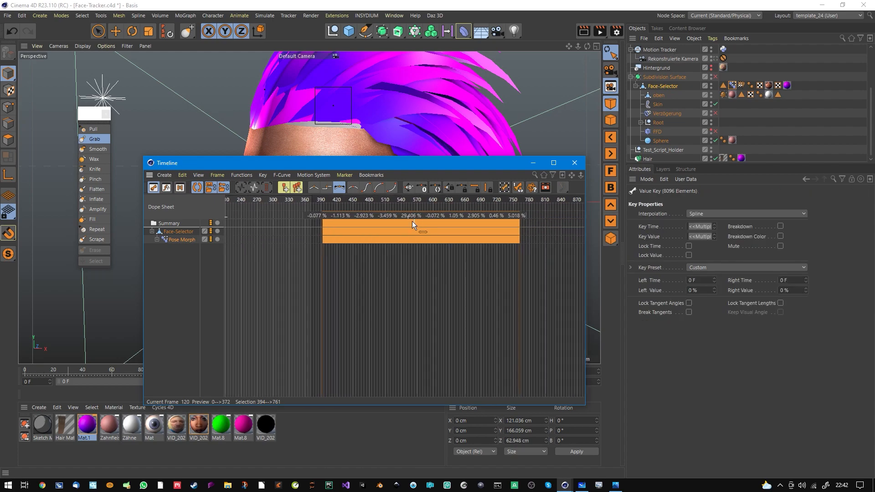
{"action": "left_click_drag", "start_coordinate": [415, 219], "coordinate": [533, 230]}
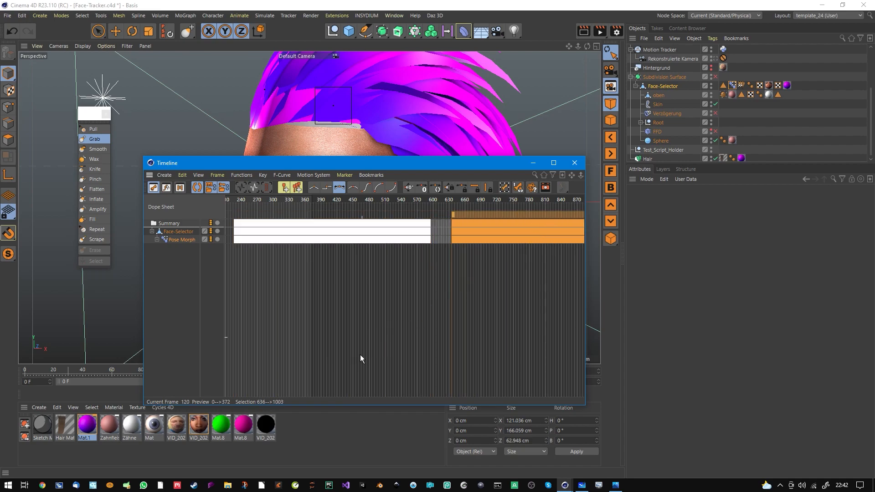
{"action": "middle_click_drag", "start_coordinate": [482, 300], "coordinate": [358, 296], "text": "alt"}
{"action": "left_click_drag", "start_coordinate": [414, 222], "coordinate": [402, 236]}
{"action": "right_click_drag", "start_coordinate": [367, 276], "coordinate": [233, 276], "text": "alt"}
{"action": "middle_click_drag", "start_coordinate": [230, 276], "coordinate": [346, 277], "text": "alt"}
{"action": "right_click_drag", "start_coordinate": [346, 276], "coordinate": [317, 275], "text": "alt"}
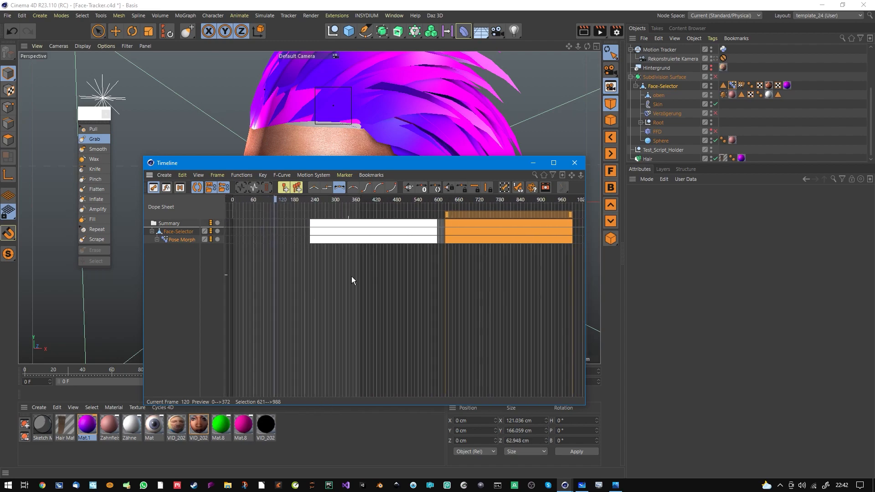
Select both Pose Morph key blocks and shift them together to frames -11 to 750.
{"action": "left_click_drag", "start_coordinate": [302, 212], "coordinate": [506, 270]}
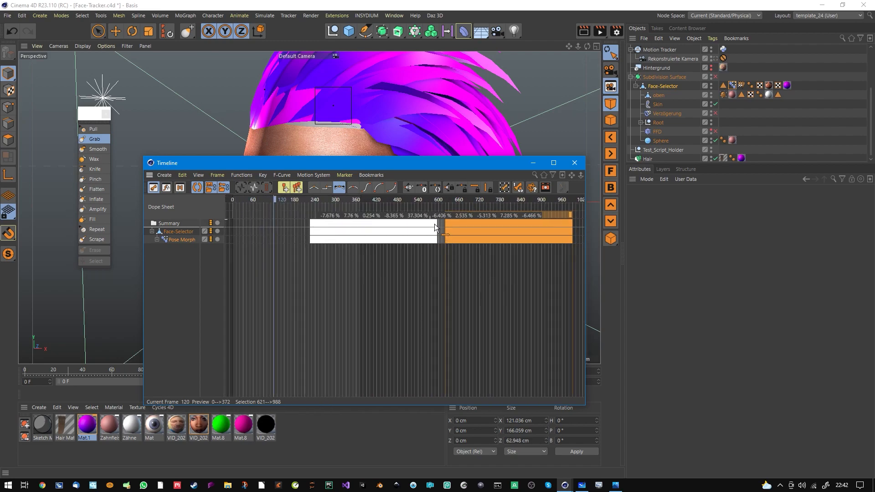
{"action": "left_click_drag", "start_coordinate": [288, 258], "coordinate": [582, 219]}
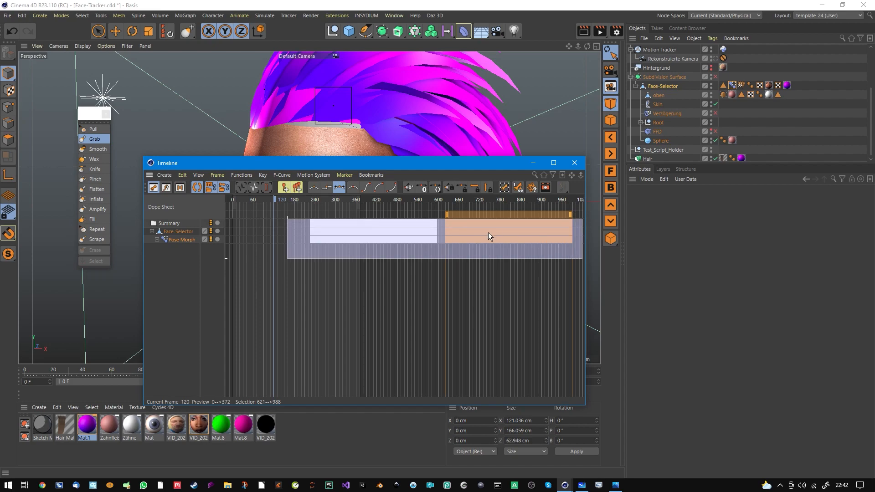
{"action": "left_click", "coordinate": [194, 239]}
{"action": "left_click_drag", "start_coordinate": [403, 233], "coordinate": [325, 215]}
Extend the project's end frame to 700 and scrub through the duplicated face animation back to frame 0.
{"action": "left_click_drag", "start_coordinate": [335, 163], "coordinate": [563, 312]}
{"action": "left_click_drag", "start_coordinate": [404, 309], "coordinate": [436, 434]}
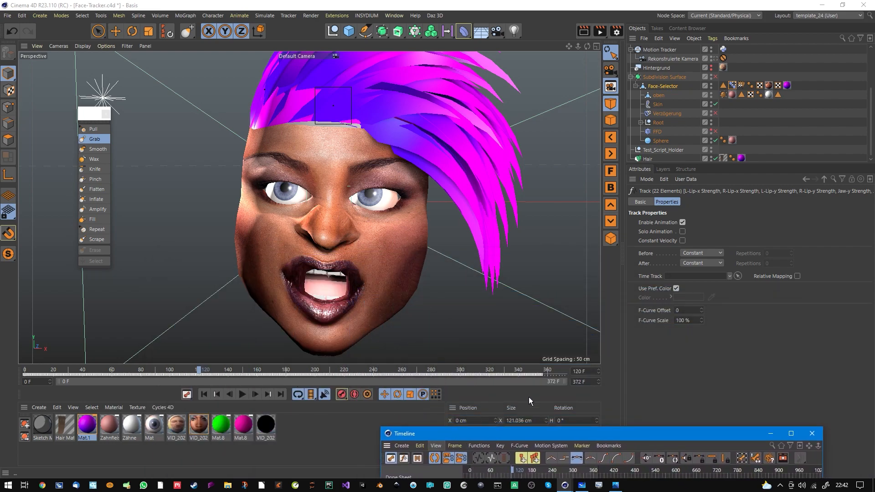
{"action": "double_click", "coordinate": [579, 382]}
{"action": "type", "text": "700"}
{"action": "key", "text": "Return"}
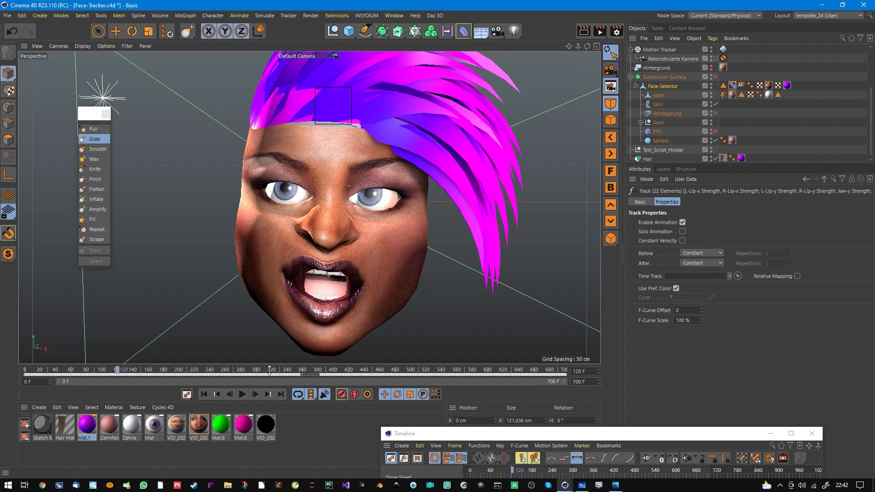
{"action": "left_click_drag", "start_coordinate": [270, 371], "coordinate": [25, 367]}
Bring the whole Timeline window into view and clear the key selection in the Dope Sheet.
{"action": "left_click_drag", "start_coordinate": [542, 437], "coordinate": [427, 222]}
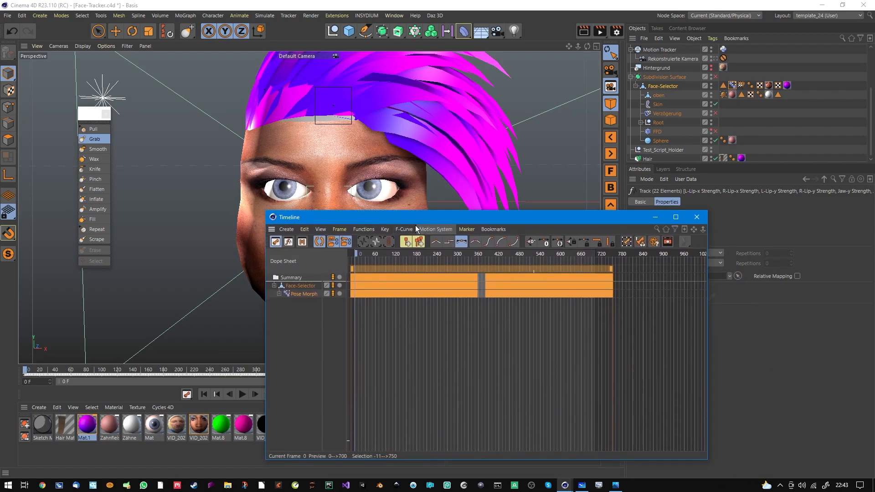
{"action": "left_click", "coordinate": [527, 315]}
{"action": "left_click_drag", "start_coordinate": [506, 318], "coordinate": [602, 275]}
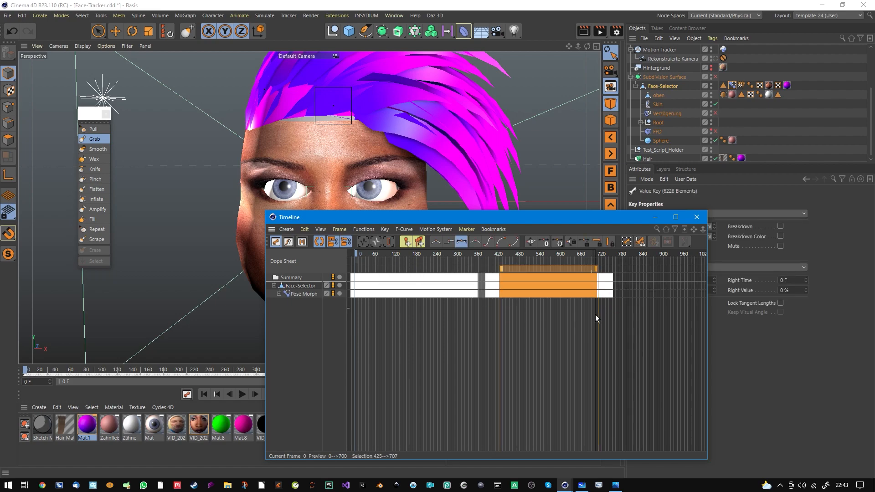
{"action": "left_click", "coordinate": [572, 340]}
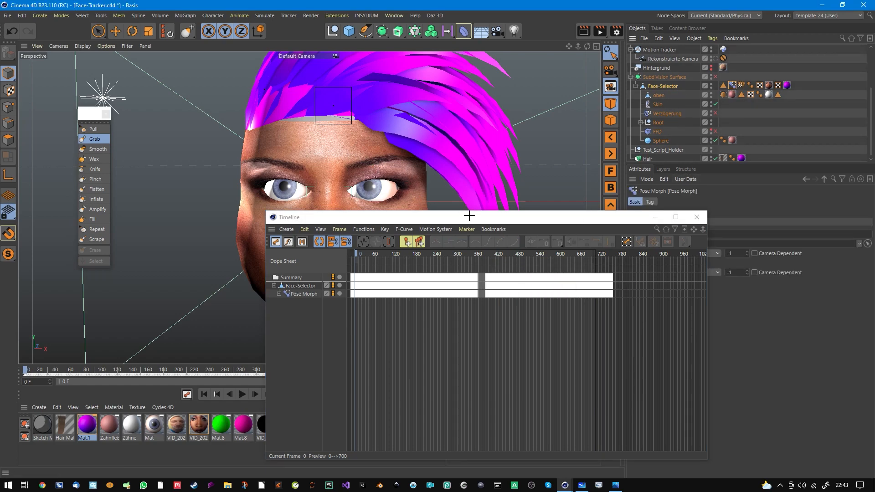
{"action": "left_click", "coordinate": [223, 16]}
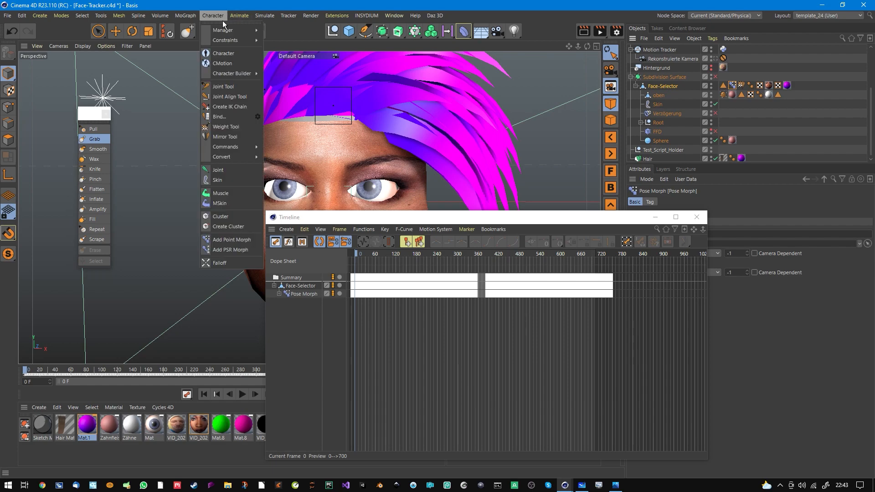
{"action": "left_click", "coordinate": [447, 224]}
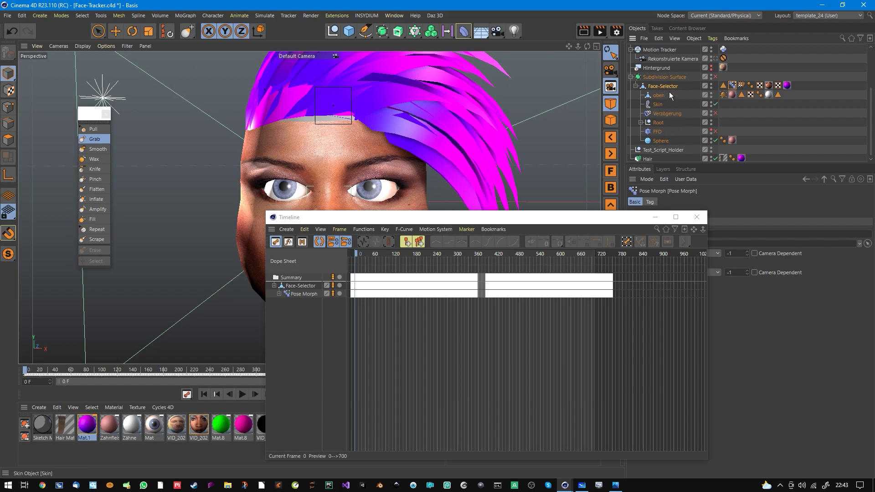
{"action": "left_click_drag", "start_coordinate": [581, 220], "coordinate": [774, 284]}
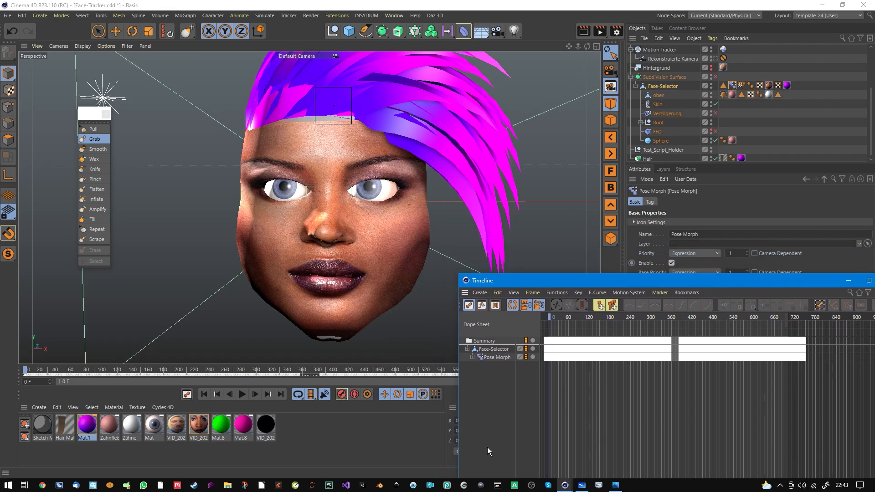
{"action": "left_click_drag", "start_coordinate": [582, 282], "coordinate": [242, 232]}
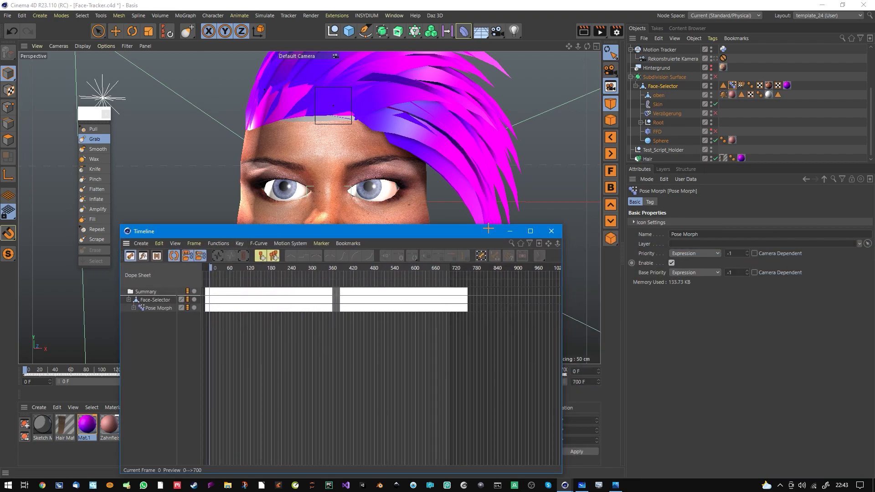
Select all Pose Morph tracks of Face-Selector in the Dope Sheet and open the Add Motion Clip settings.
{"action": "left_click", "coordinate": [732, 86]}
{"action": "left_click", "coordinate": [213, 16]}
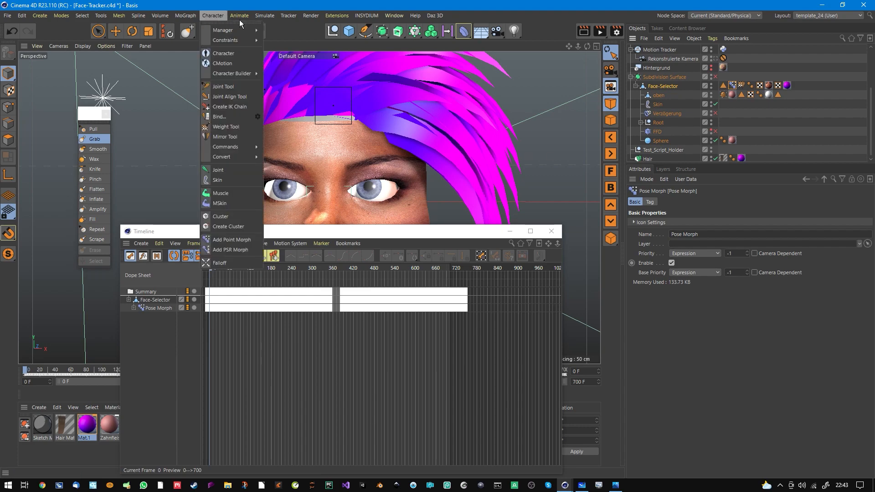
{"action": "mouse_move", "coordinate": [239, 15]}
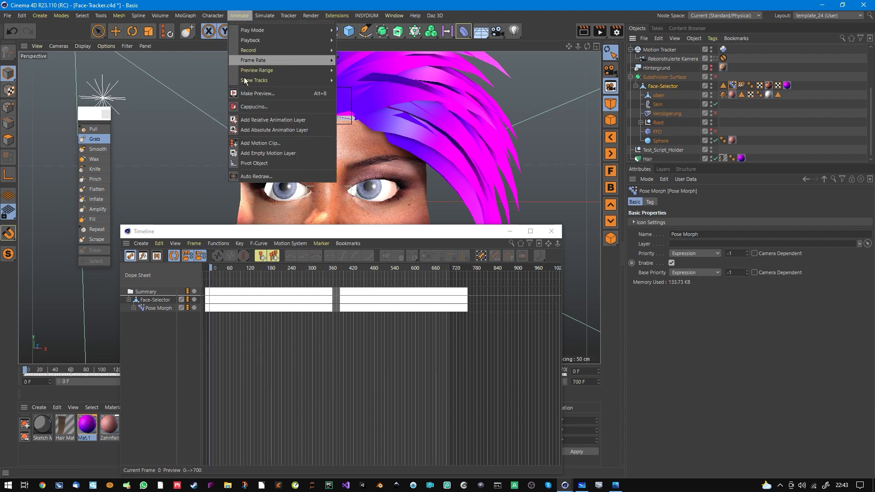
{"action": "left_click", "coordinate": [155, 314]}
{"action": "left_click", "coordinate": [162, 313]}
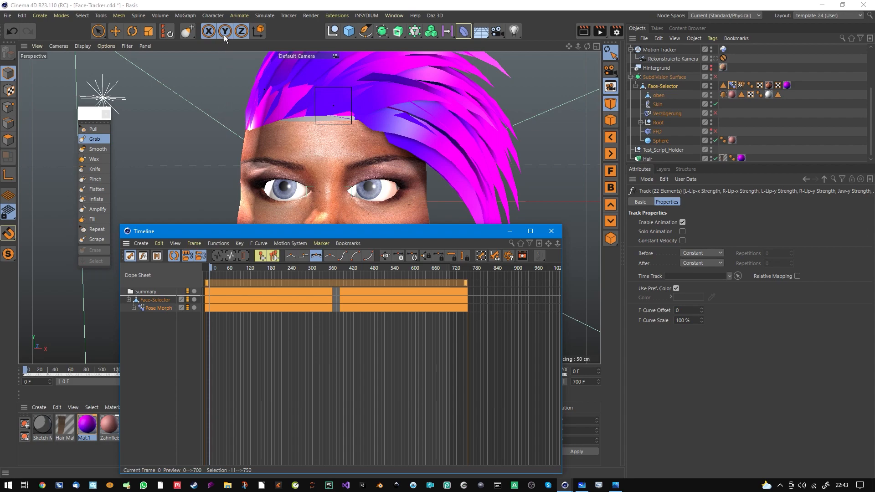
{"action": "left_click", "coordinate": [214, 15]}
{"action": "mouse_move", "coordinate": [241, 14]}
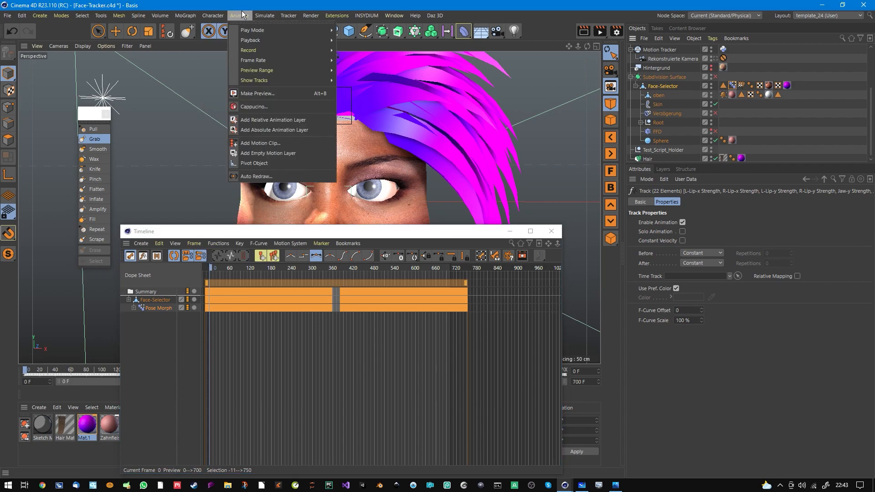
{"action": "left_click", "coordinate": [273, 145]}
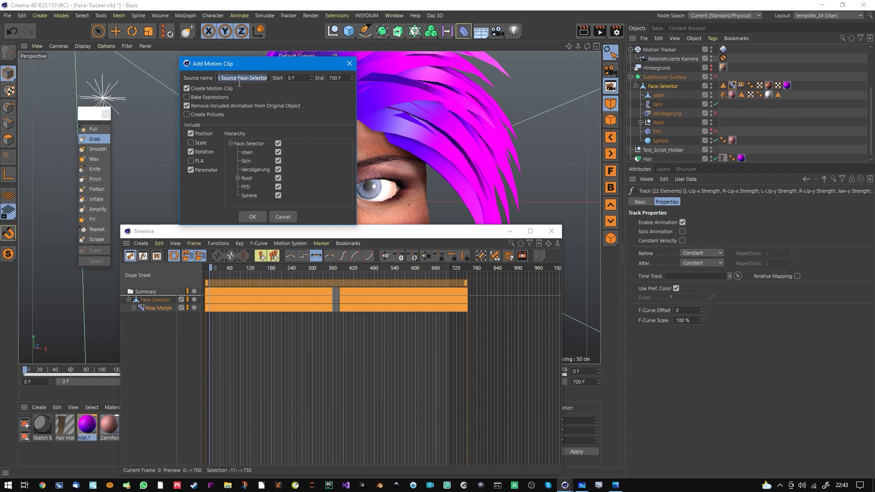
Create the Face-Selector motion clip for frames 0 to 700 with Bake Expressions enabled, excluding Rotation and the oben, Verzögerung and Root objects.
{"action": "left_click", "coordinate": [188, 97]}
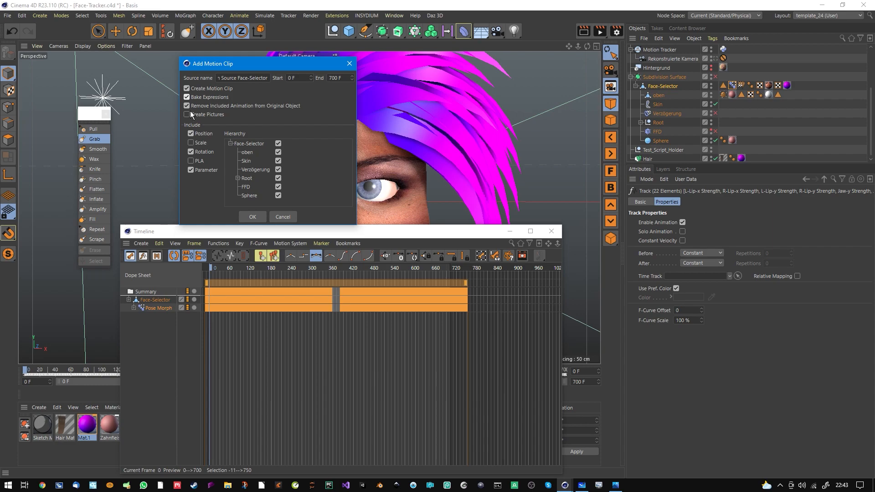
{"action": "left_click", "coordinate": [192, 152]}
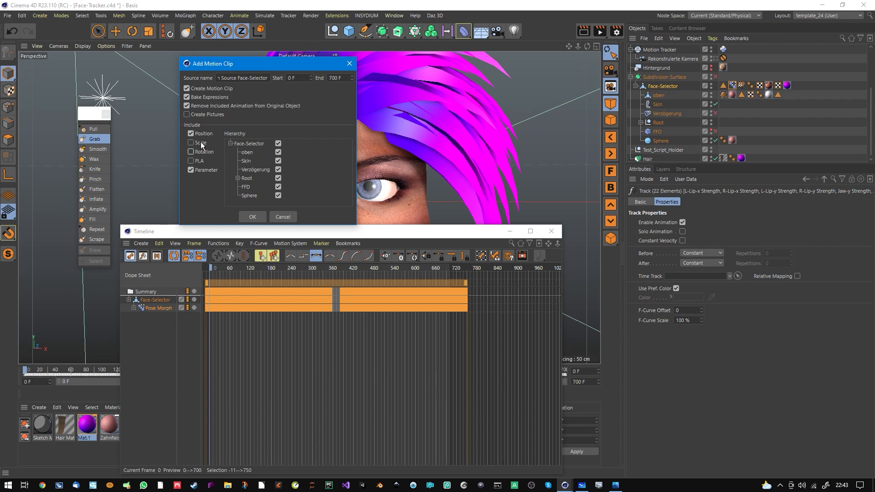
{"action": "left_click", "coordinate": [278, 152]}
{"action": "left_click", "coordinate": [278, 169]}
{"action": "left_click", "coordinate": [278, 178]}
{"action": "left_click", "coordinate": [264, 219]}
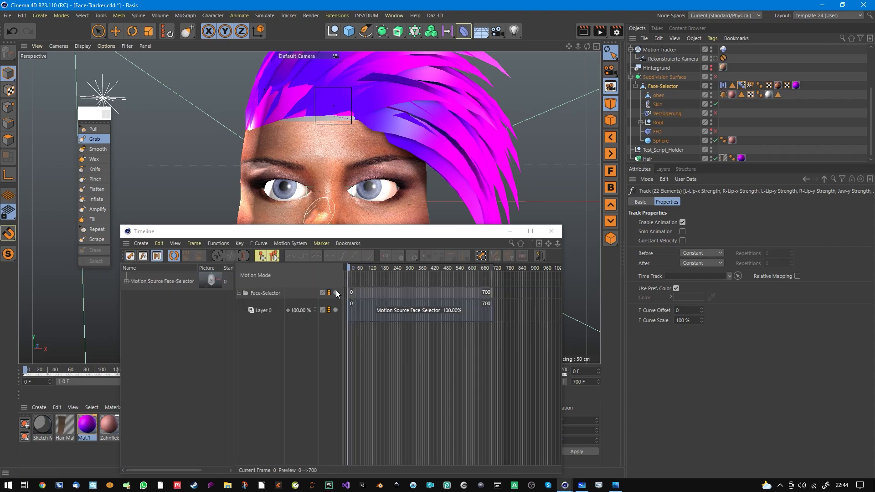
Compare the Timeline's Dope Sheet and Motion Mode, and delete the Motion Source Face-Selector clip from Layer 0.
{"action": "left_click_drag", "start_coordinate": [354, 236], "coordinate": [384, 232]}
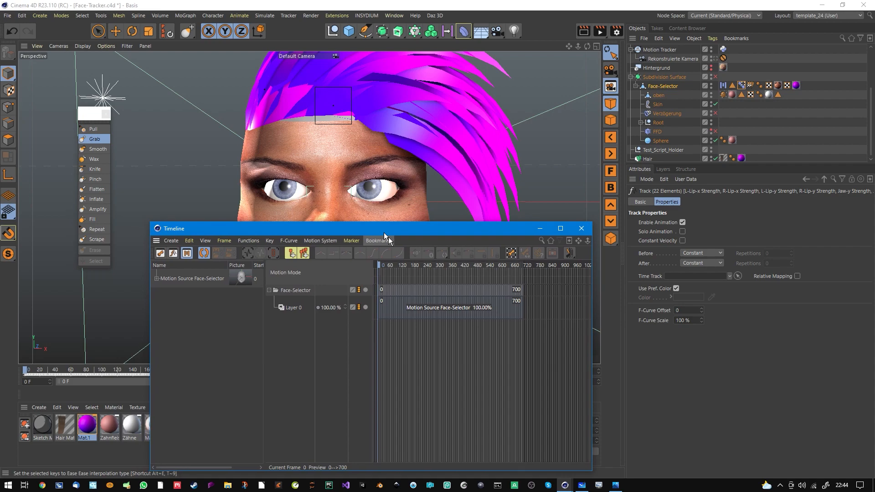
{"action": "left_click", "coordinate": [163, 255]}
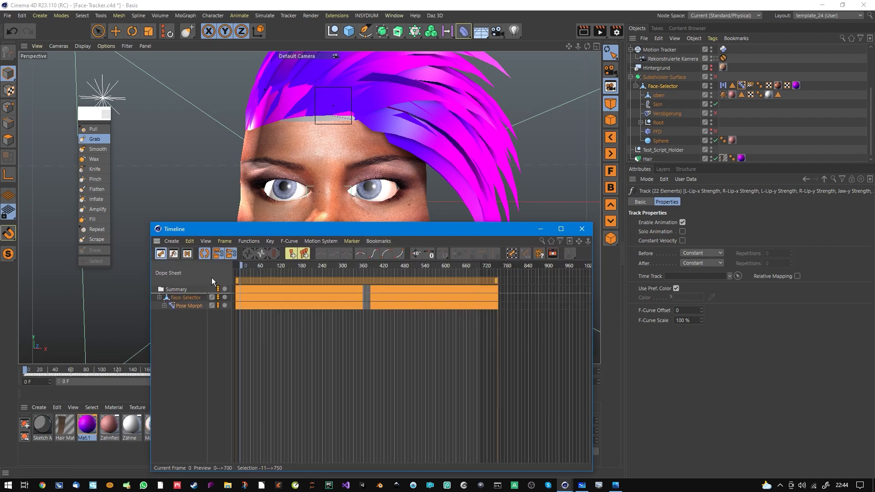
{"action": "left_click", "coordinate": [189, 256]}
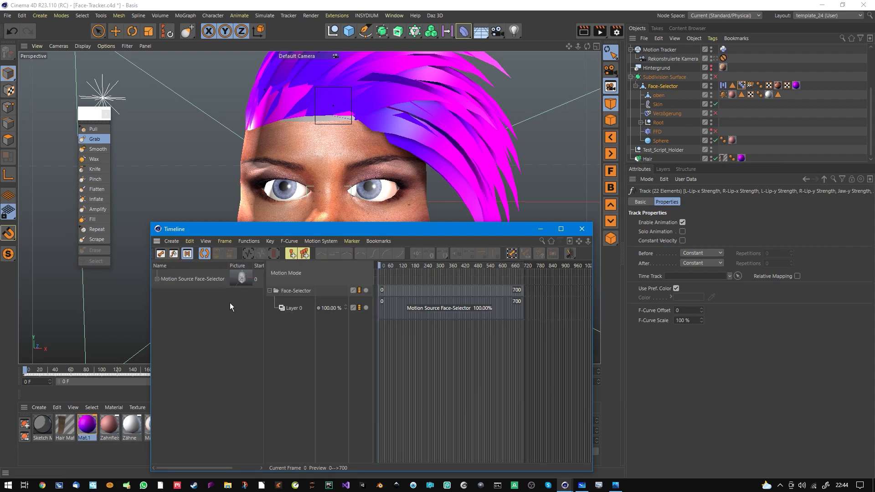
{"action": "left_click", "coordinate": [407, 313]}
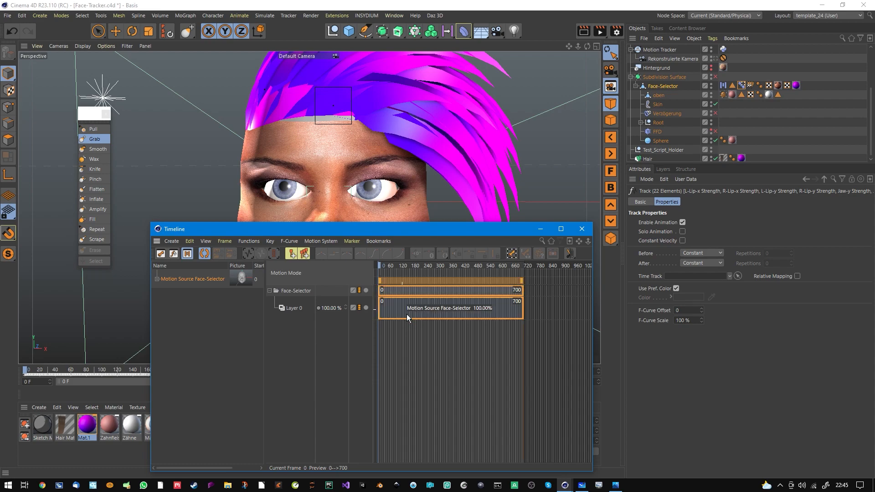
{"action": "key", "text": "Delete"}
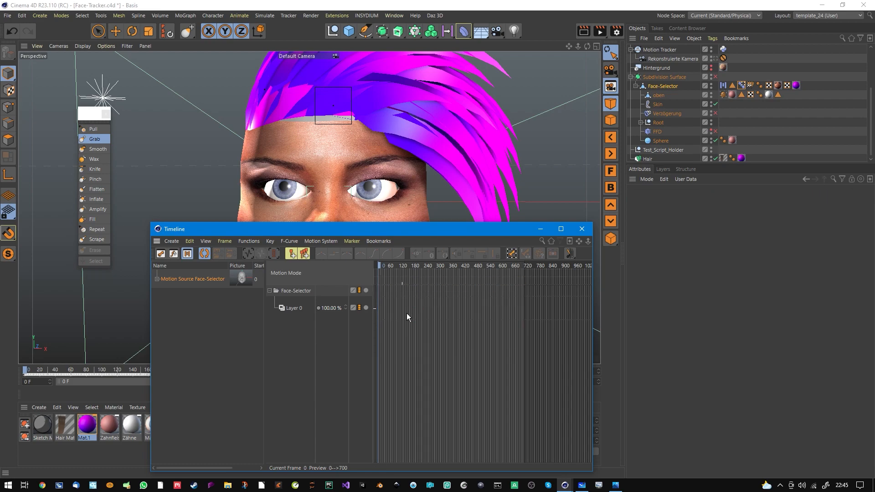
Delete the remaining Pose Morph animation tracks of Face-Selector in the Dope Sheet.
{"action": "left_click", "coordinate": [161, 254]}
{"action": "left_click", "coordinate": [192, 314]}
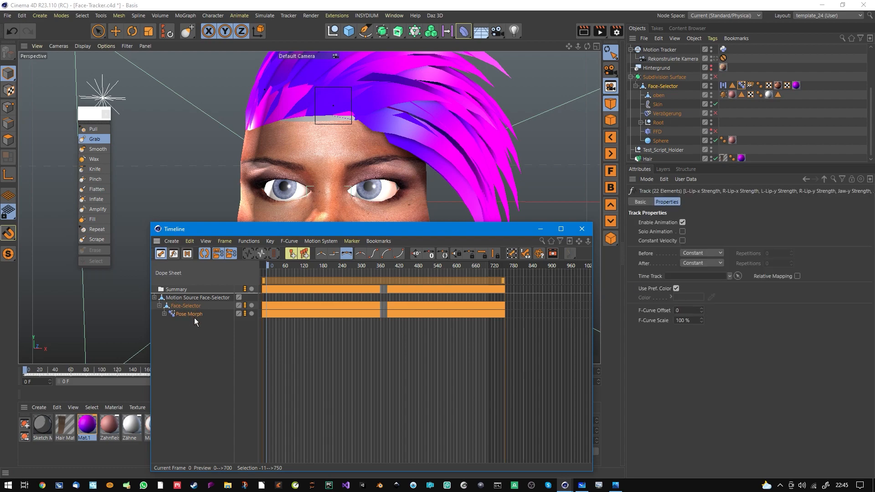
{"action": "key", "text": "Delete"}
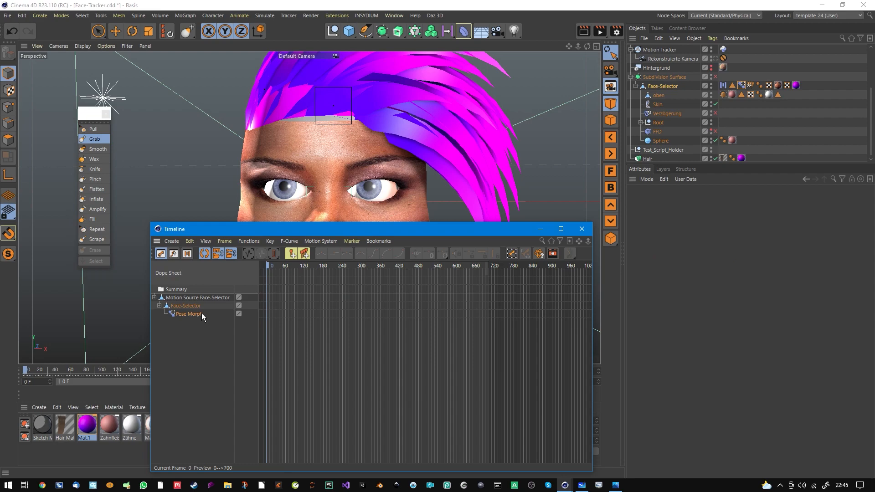
Place Motion Source Face-Selector on Layer 0 in Motion Mode as a clip spanning frames 1 to 701.
{"action": "left_click_drag", "start_coordinate": [301, 231], "coordinate": [363, 310]}
{"action": "left_click_drag", "start_coordinate": [345, 345], "coordinate": [454, 346]}
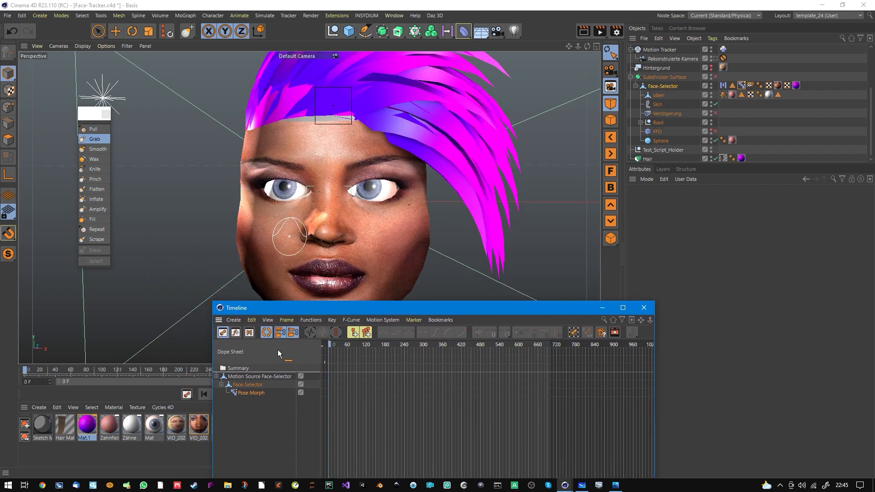
{"action": "left_click", "coordinate": [250, 332]}
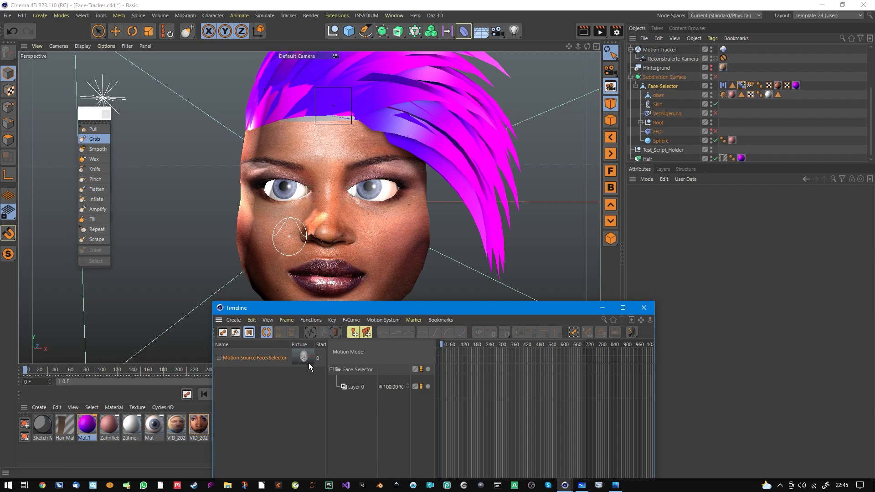
{"action": "left_click_drag", "start_coordinate": [322, 367], "coordinate": [458, 396]}
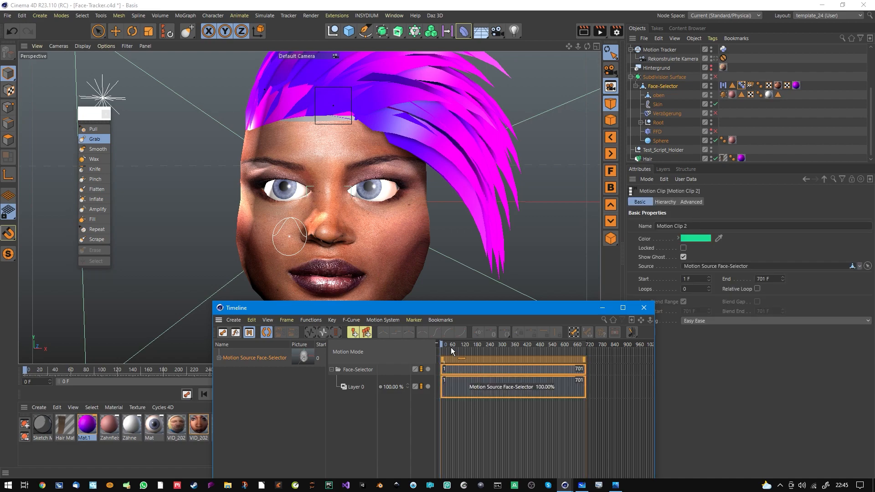
Scrub through the new motion clip's face animation and stop at frame 114.
{"action": "left_click", "coordinate": [448, 347]}
{"action": "left_click_drag", "start_coordinate": [458, 348], "coordinate": [503, 337]}
{"action": "left_click_drag", "start_coordinate": [485, 344], "coordinate": [464, 344]}
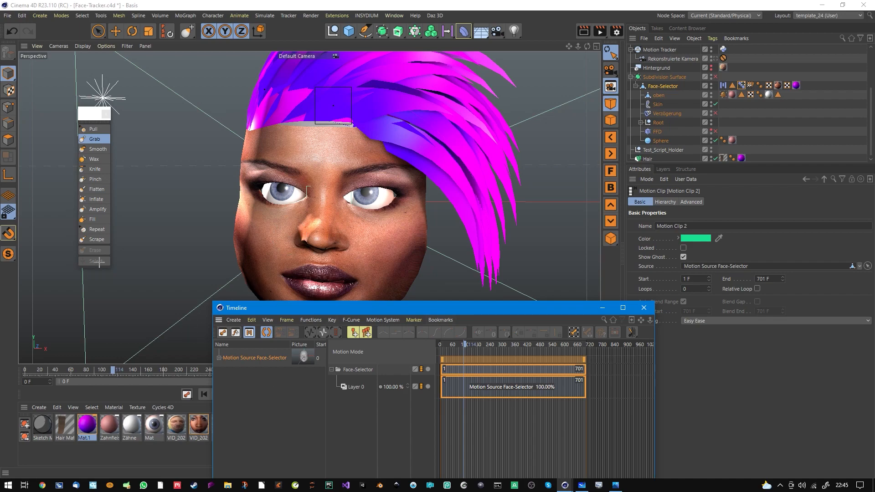